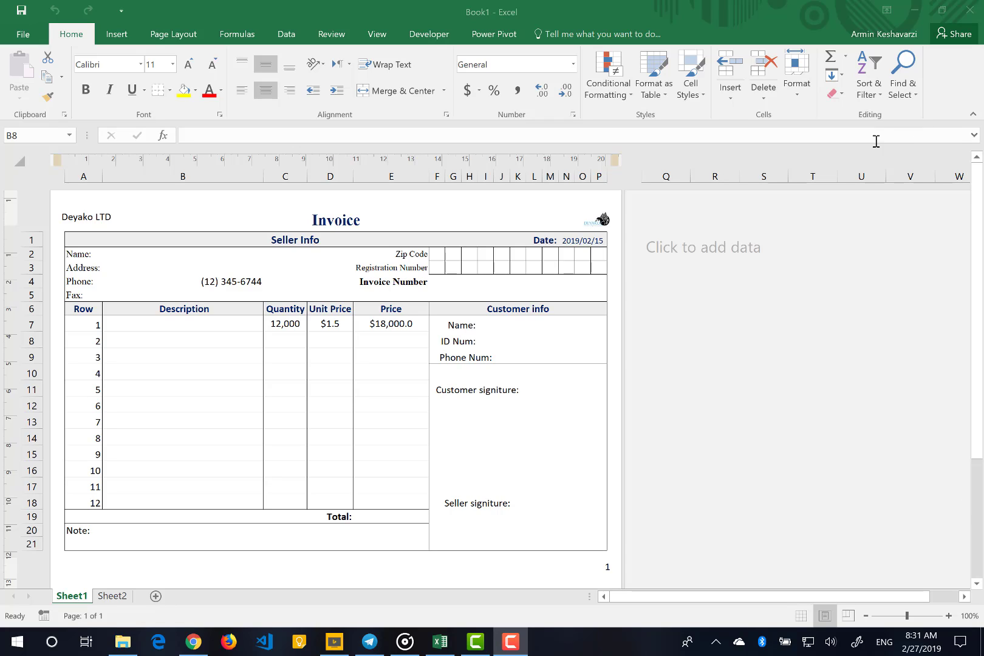
Examine the quantity, unit price and price formula cells in the first item row of the invoice
left_click(851, 162)
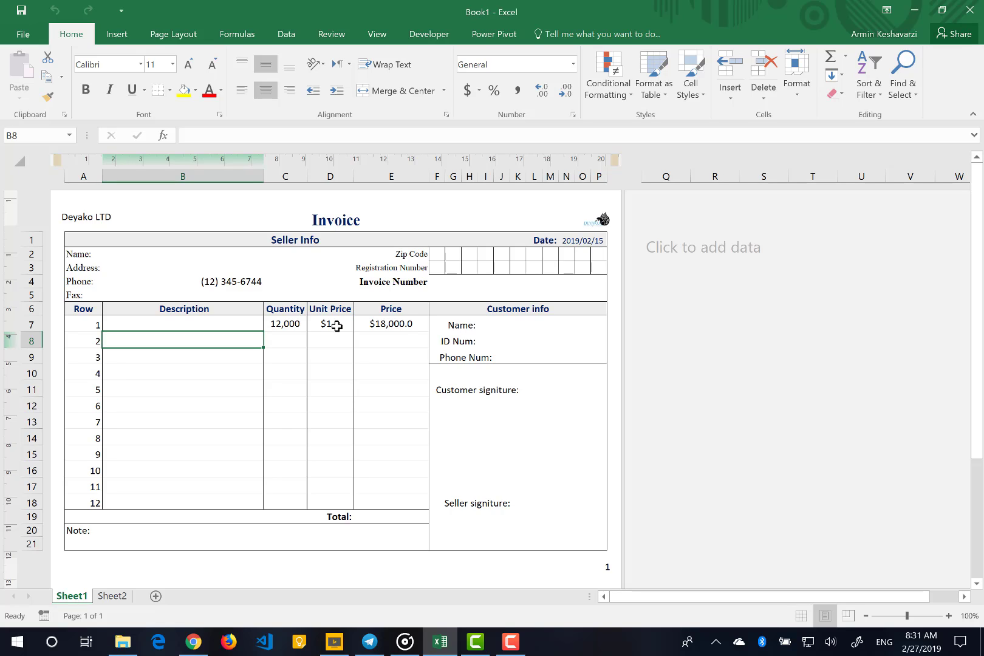
left_click(290, 328)
left_click(337, 328)
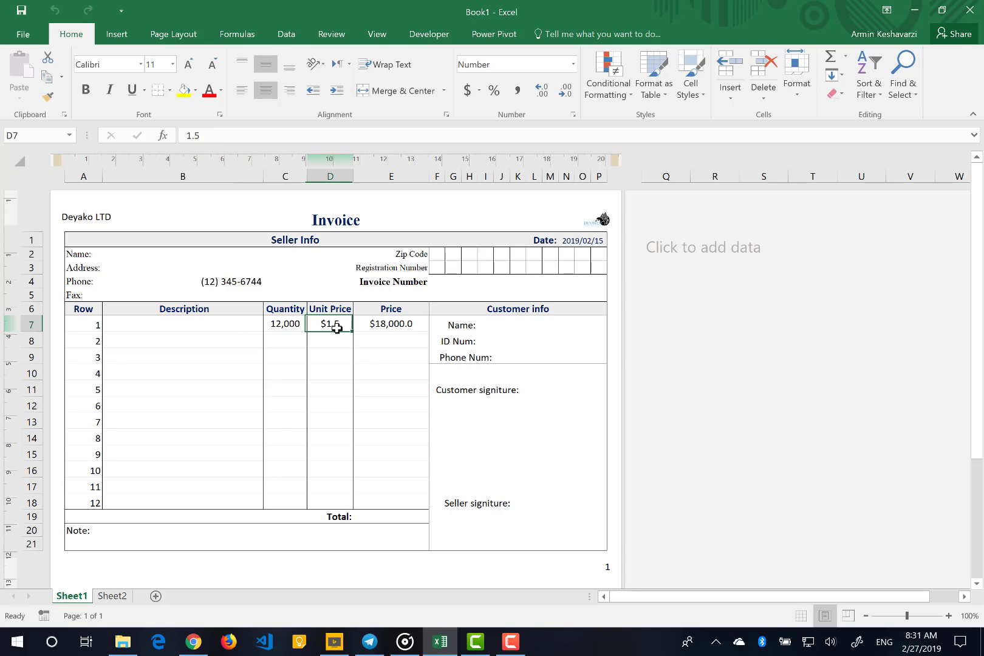
left_click(375, 326)
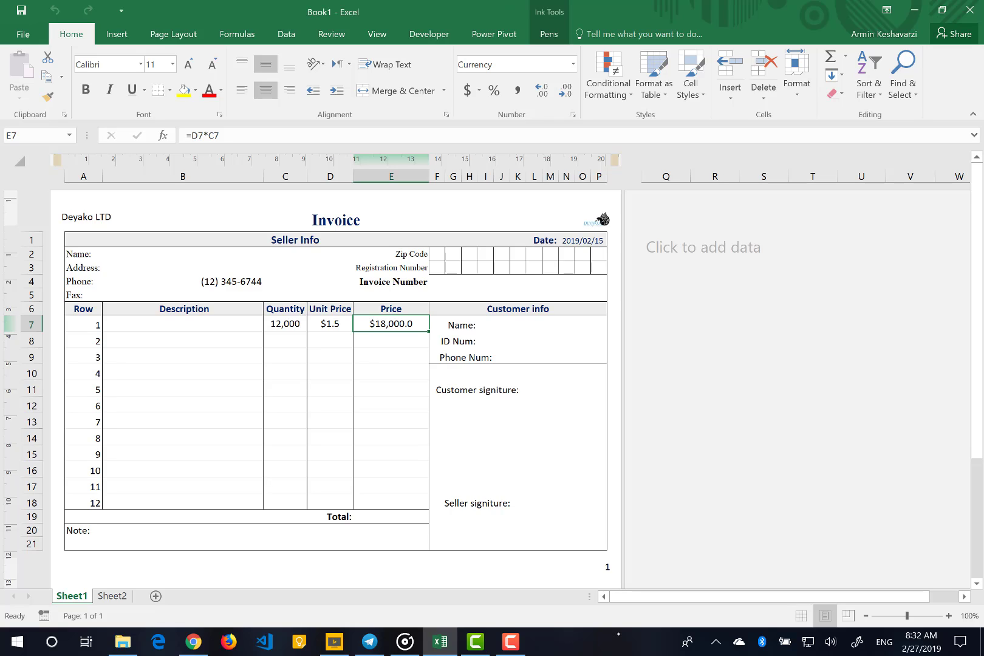
Switch to a Windows Ink screen sketch and clear the canvas of existing ink
left_click(857, 642)
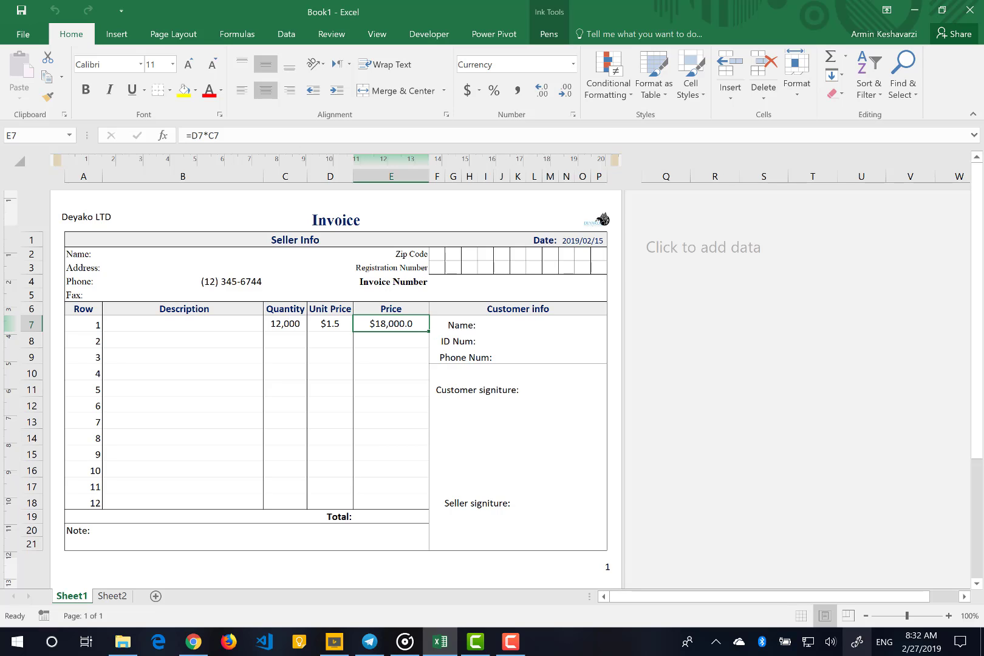
left_click(854, 282)
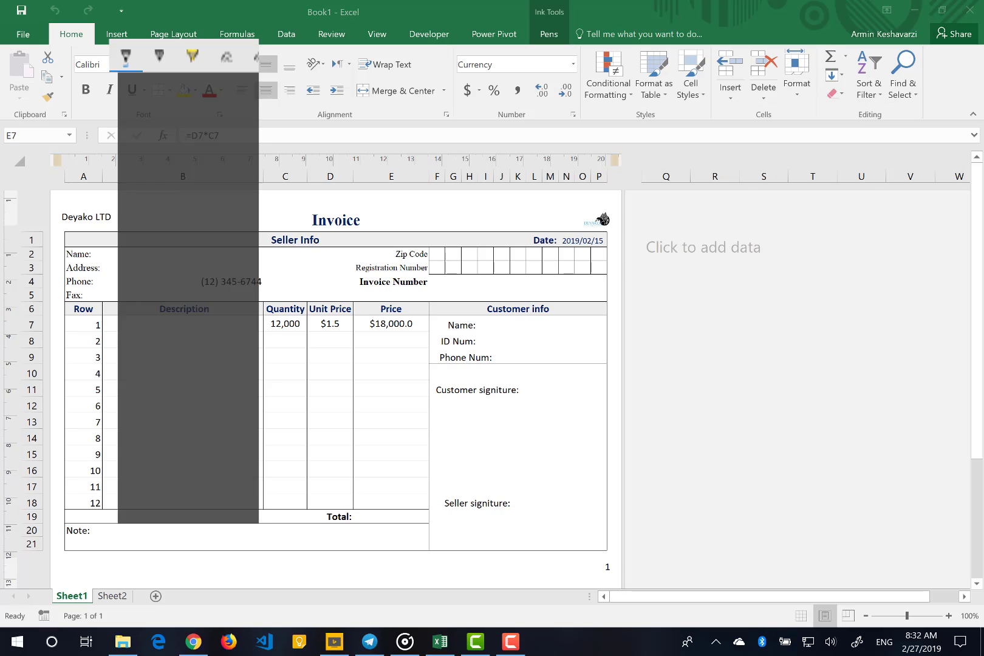
left_click(828, 17)
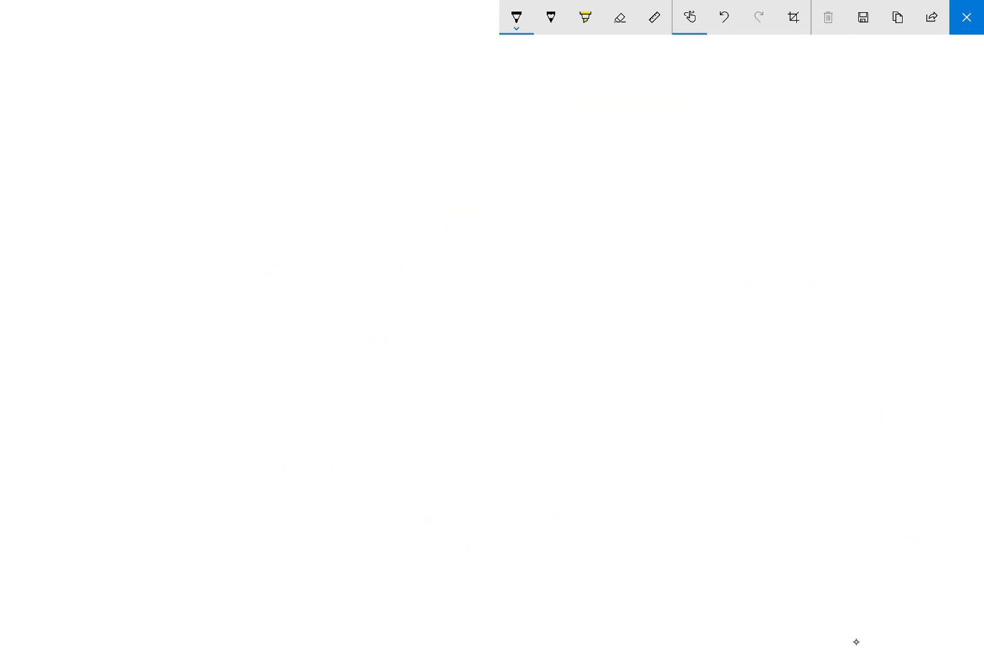
Handwrite the equation y = ax + b in black ink near the canvas's upper-left area
mouse_move(147, 80)
left_mouse_down()
mouse_move(161, 101)
mouse_move(152, 121)
left_mouse_up()
mouse_move(184, 103)
left_mouse_down()
mouse_move(240, 88)
mouse_move(247, 104)
mouse_move(262, 84)
mouse_move(256, 111)
mouse_move(282, 106)
mouse_move(267, 93)
mouse_move(310, 96)
mouse_move(303, 89)
left_mouse_up()
mouse_move(302, 97)
left_mouse_down()
mouse_move(300, 108)
mouse_move(330, 102)
mouse_move(305, 102)
left_mouse_up()
left_click_drag(294, 95, 311, 94)
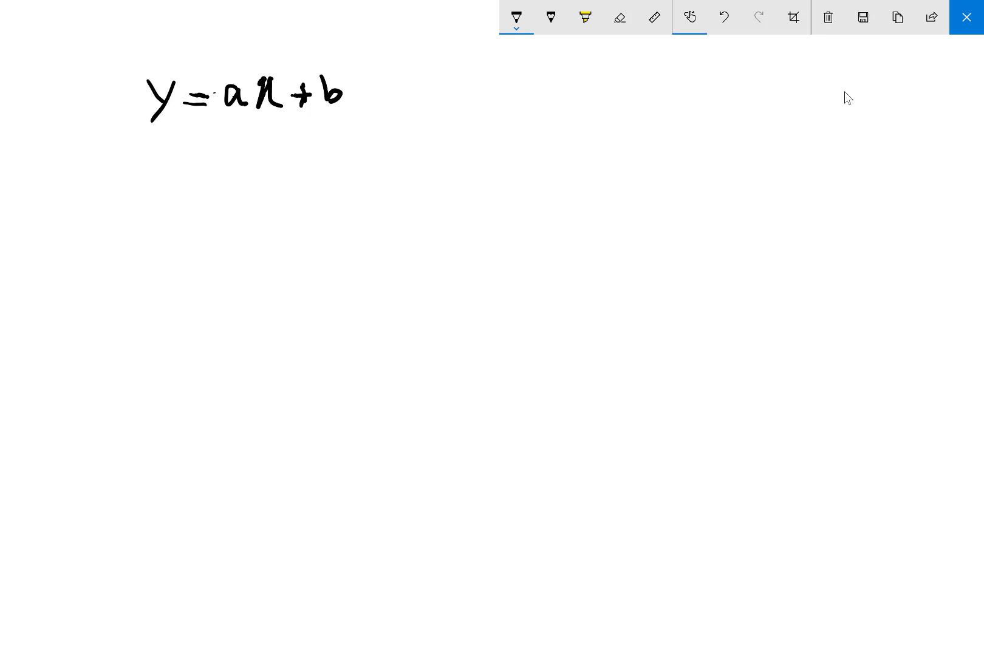
Underline x in the equation and draw an arrow from it to the handwritten note "any value"
mouse_move(256, 113)
left_mouse_down()
mouse_move(288, 112)
mouse_move(265, 188)
mouse_move(274, 192)
left_mouse_up()
mouse_move(278, 192)
left_mouse_down()
mouse_move(285, 181)
mouse_move(293, 191)
left_mouse_up()
mouse_move(300, 176)
left_mouse_down()
mouse_move(305, 199)
mouse_move(338, 176)
left_mouse_up()
mouse_move(351, 177)
left_mouse_down()
mouse_move(344, 190)
mouse_move(359, 190)
left_mouse_up()
mouse_move(366, 163)
left_mouse_down()
mouse_move(363, 188)
mouse_move(418, 178)
left_mouse_up()
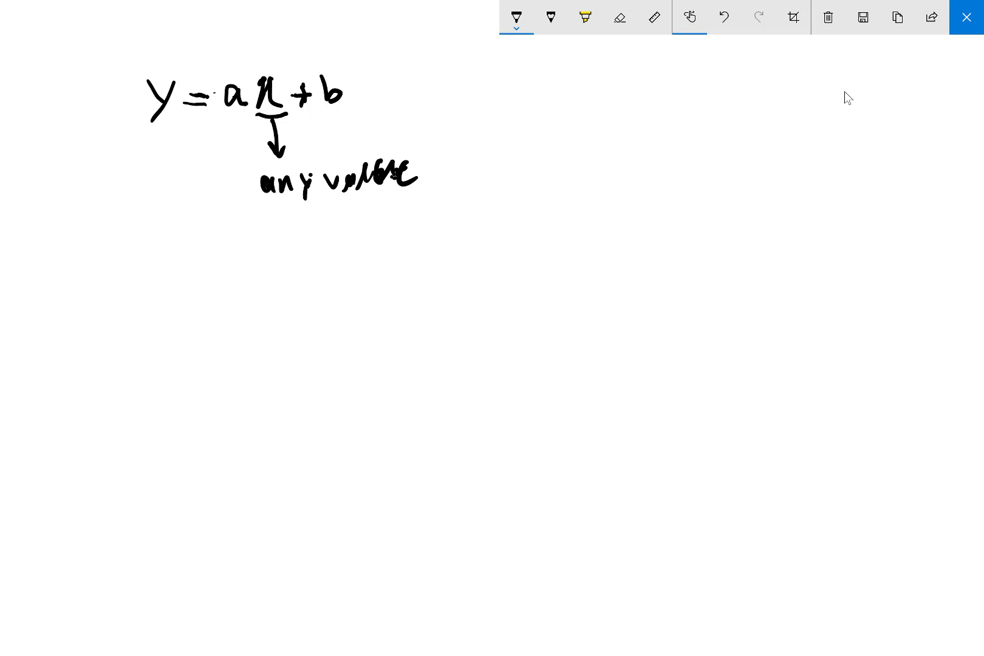
Underline a, draw an arrow from it to an underlined note "Parameter", and write "fixed" beneath
mouse_move(219, 113)
left_mouse_down()
mouse_move(246, 118)
mouse_move(173, 177)
mouse_move(189, 209)
mouse_move(176, 271)
mouse_move(177, 261)
left_mouse_up()
mouse_move(185, 256)
left_mouse_down()
mouse_move(191, 267)
mouse_move(222, 255)
mouse_move(237, 262)
mouse_move(251, 250)
mouse_move(269, 265)
mouse_move(311, 236)
left_mouse_up()
left_click_drag(179, 284, 320, 264)
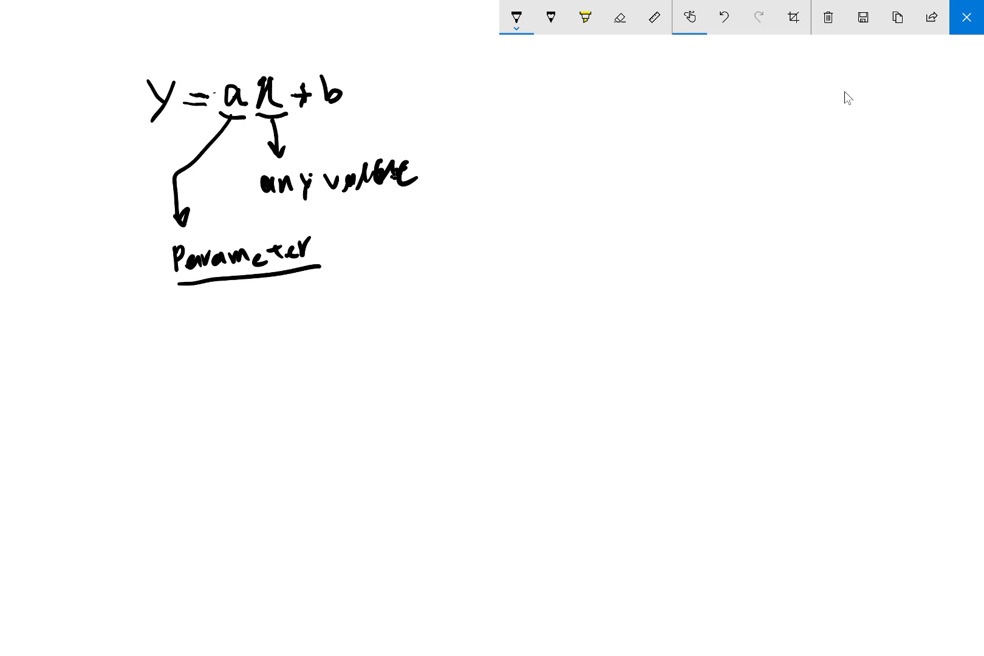
mouse_move(204, 298)
left_mouse_down()
mouse_move(192, 338)
mouse_move(207, 324)
mouse_move(220, 331)
left_mouse_up()
left_click_drag(231, 318, 237, 332)
mouse_move(245, 308)
left_mouse_down()
mouse_move(233, 332)
mouse_move(299, 326)
left_mouse_up()
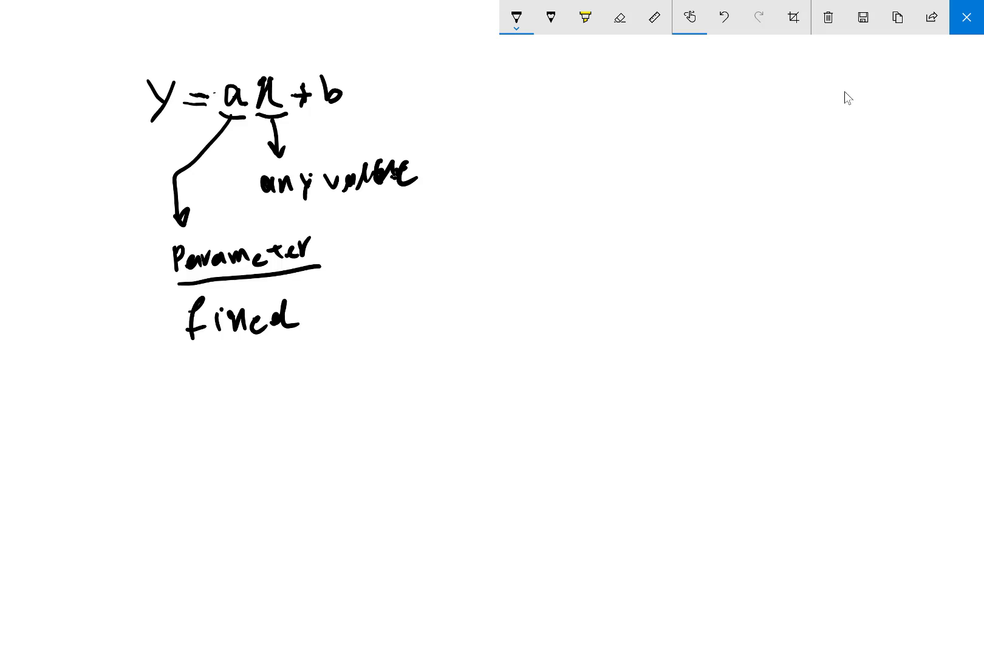
Underline b in the equation and draw a broken curved arrow from it to the "Parameter" note
left_click_drag(323, 109, 359, 95)
left_click_drag(341, 110, 401, 97)
left_click_drag(440, 98, 453, 98)
left_click_drag(473, 106, 494, 145)
mouse_move(483, 178)
left_mouse_down()
mouse_move(448, 215)
mouse_move(349, 268)
mouse_move(376, 276)
left_mouse_up()
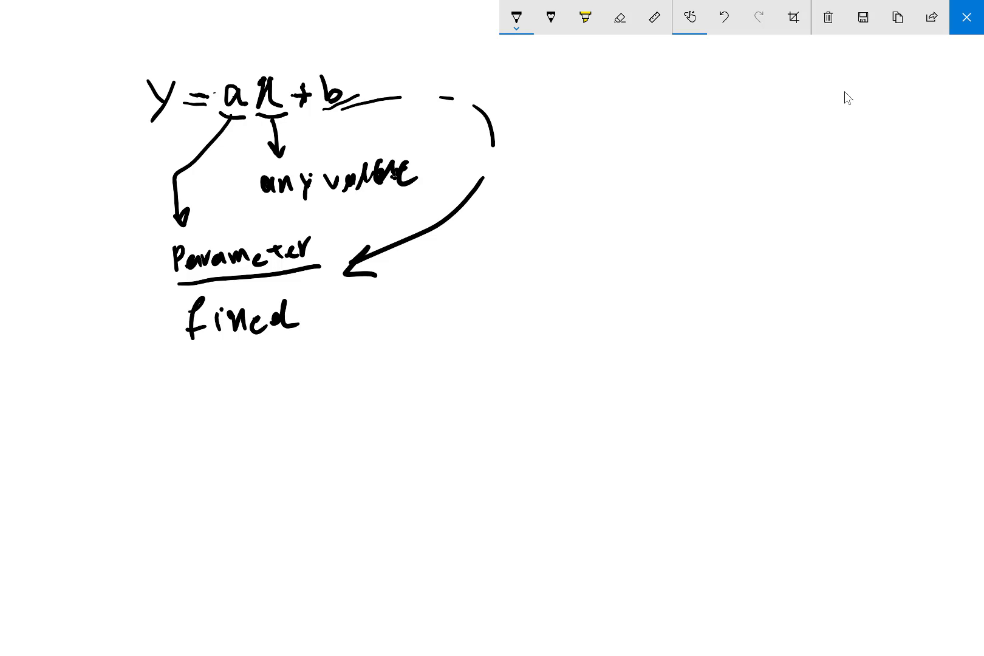
Draw a bracket over ax + b and write f(x) above it
mouse_move(242, 64)
left_mouse_down()
mouse_move(351, 64)
mouse_move(302, 47)
mouse_move(228, 74)
left_mouse_up()
left_click_drag(245, 34, 245, 50)
left_click_drag(238, 41, 263, 38)
left_click_drag(277, 22, 275, 43)
left_click_drag(285, 25, 294, 41)
mouse_move(302, 19)
left_mouse_down()
mouse_move(295, 37)
mouse_move(318, 31)
left_mouse_up()
left_click_drag(318, 30, 314, 39)
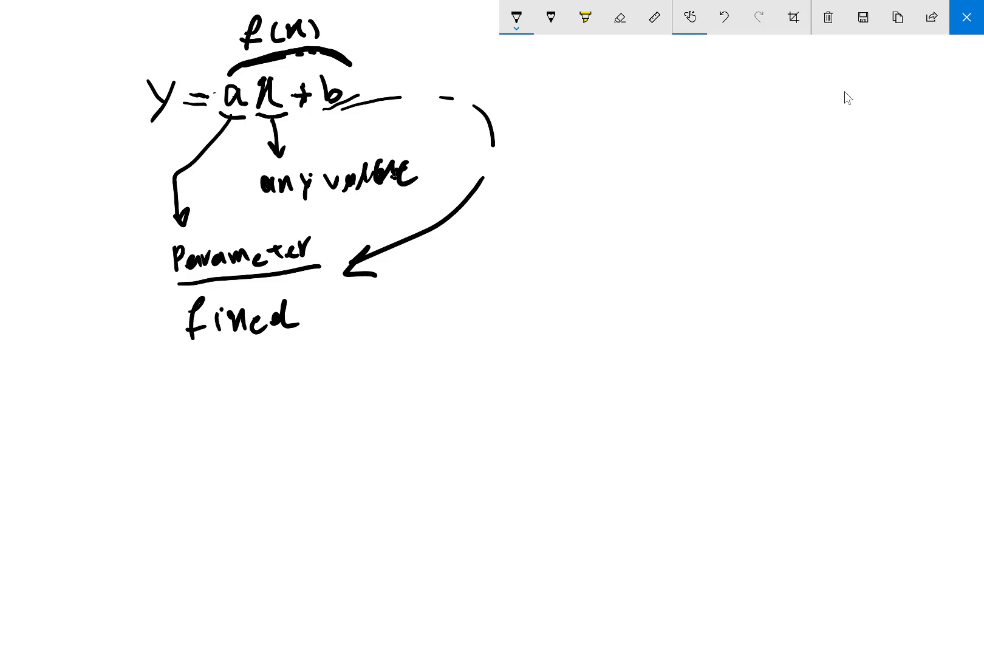
Draw a double arrow after the equation and write y = f(x) beside it
mouse_move(517, 103)
left_mouse_down()
mouse_move(535, 107)
mouse_move(530, 97)
left_mouse_up()
left_click_drag(538, 87, 539, 95)
mouse_move(547, 96)
left_mouse_down()
mouse_move(556, 102)
mouse_move(546, 110)
mouse_move(596, 113)
mouse_move(602, 123)
left_mouse_up()
mouse_move(608, 104)
left_mouse_down()
mouse_move(594, 134)
mouse_move(623, 127)
left_mouse_up()
left_click_drag(620, 119, 629, 125)
left_click_drag(674, 94, 650, 135)
mouse_move(645, 124)
left_mouse_down()
mouse_move(671, 117)
mouse_move(677, 128)
mouse_move(732, 131)
mouse_move(677, 129)
mouse_move(691, 130)
mouse_move(689, 191)
left_mouse_up()
Finish the arrow pointing up to the x of y = f(x) and write "provide" beneath it
mouse_move(703, 148)
left_mouse_down()
mouse_move(690, 163)
mouse_move(716, 165)
left_mouse_up()
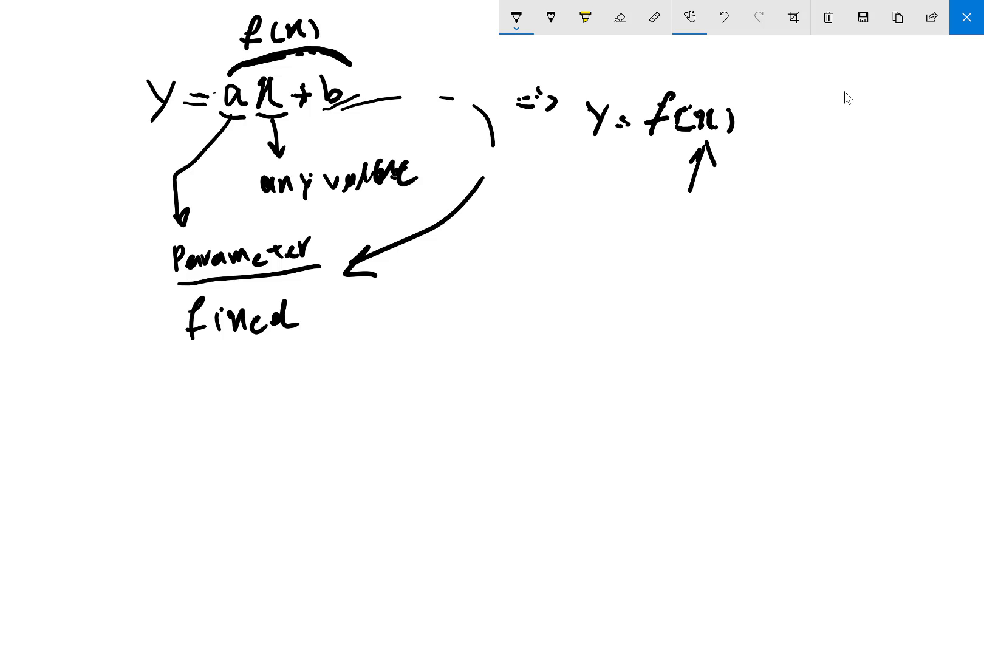
mouse_move(684, 206)
left_mouse_down()
mouse_move(687, 232)
mouse_move(690, 219)
left_mouse_up()
left_click_drag(706, 206, 705, 227)
mouse_move(723, 219)
left_mouse_down()
mouse_move(731, 210)
mouse_move(727, 225)
left_mouse_up()
mouse_move(742, 204)
left_mouse_down()
mouse_move(752, 220)
mouse_move(755, 204)
left_mouse_up()
mouse_move(764, 204)
left_mouse_down()
mouse_move(764, 221)
mouse_move(777, 217)
left_mouse_up()
mouse_move(788, 191)
left_mouse_down()
mouse_move(790, 216)
mouse_move(807, 196)
mouse_move(810, 214)
left_mouse_up()
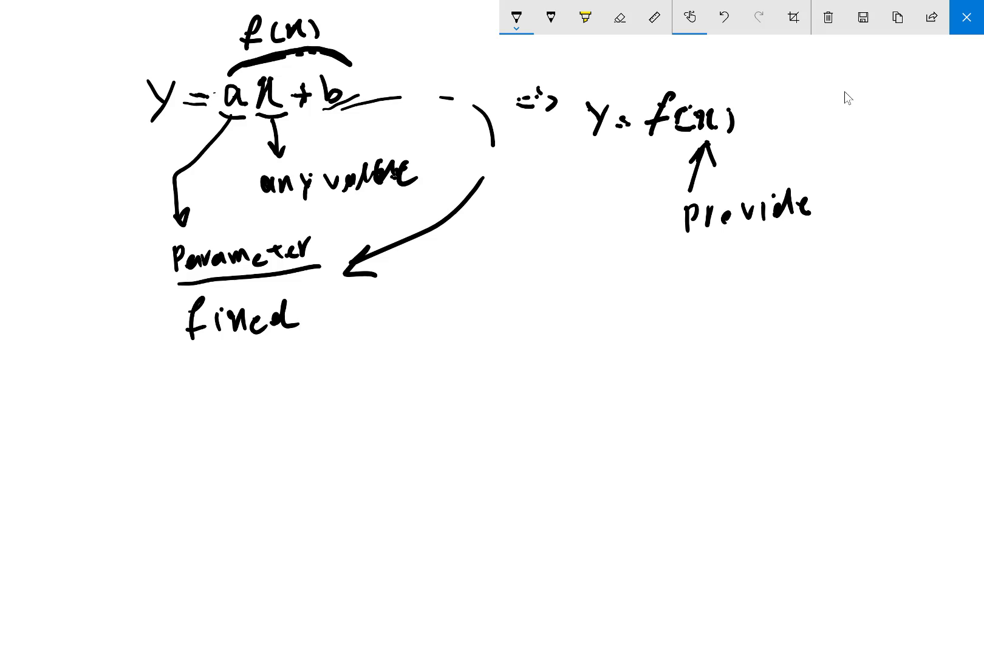
Underline y with an arrow to f(x), and add a red underline and dashed arrow to f(x)
mouse_move(582, 141)
left_mouse_down()
mouse_move(613, 137)
mouse_move(616, 171)
mouse_move(647, 149)
mouse_move(652, 159)
left_mouse_up()
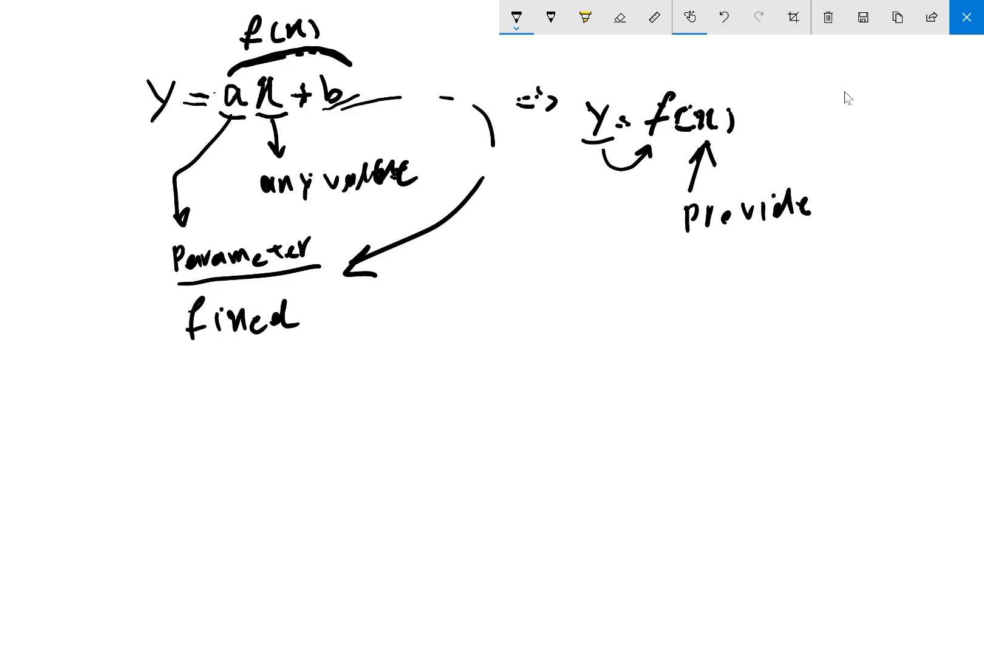
left_click_drag(664, 110, 677, 90)
left_click(516, 17)
left_click(460, 123)
mouse_move(722, 190)
left_mouse_down()
mouse_move(735, 180)
mouse_move(737, 147)
mouse_move(744, 153)
left_mouse_up()
left_click_drag(648, 134, 745, 130)
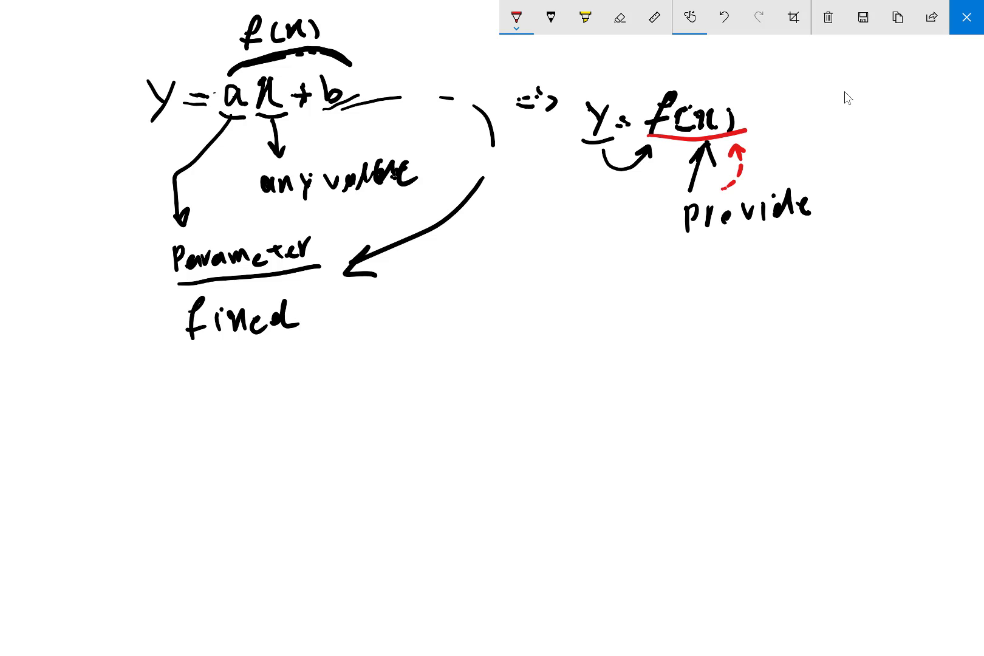
Write "operation" in red ink above f(x)
mouse_move(673, 63)
left_mouse_down()
mouse_move(670, 73)
mouse_move(688, 77)
mouse_move(696, 67)
left_mouse_up()
mouse_move(702, 65)
left_mouse_down()
mouse_move(710, 76)
mouse_move(727, 62)
left_mouse_up()
mouse_move(727, 62)
left_mouse_down()
mouse_move(745, 76)
mouse_move(759, 58)
left_mouse_up()
mouse_move(752, 61)
left_mouse_down()
mouse_move(753, 79)
mouse_move(762, 75)
left_mouse_up()
mouse_move(768, 56)
left_mouse_down()
mouse_move(794, 80)
mouse_move(778, 77)
mouse_move(797, 73)
left_mouse_up()
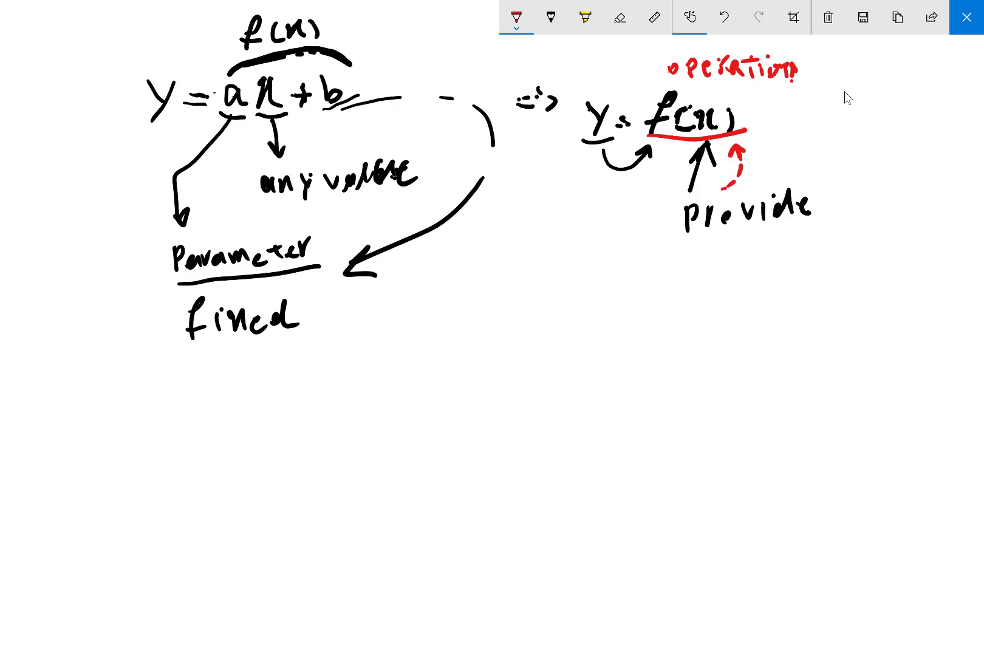
left_click_drag(718, 59, 725, 80)
Draw red arrows from "operation" to ax + b and to y, plus a red dividing line beneath the notes
mouse_move(654, 68)
left_mouse_down()
mouse_move(653, 54)
mouse_move(534, 44)
mouse_move(324, 78)
mouse_move(343, 82)
left_mouse_up()
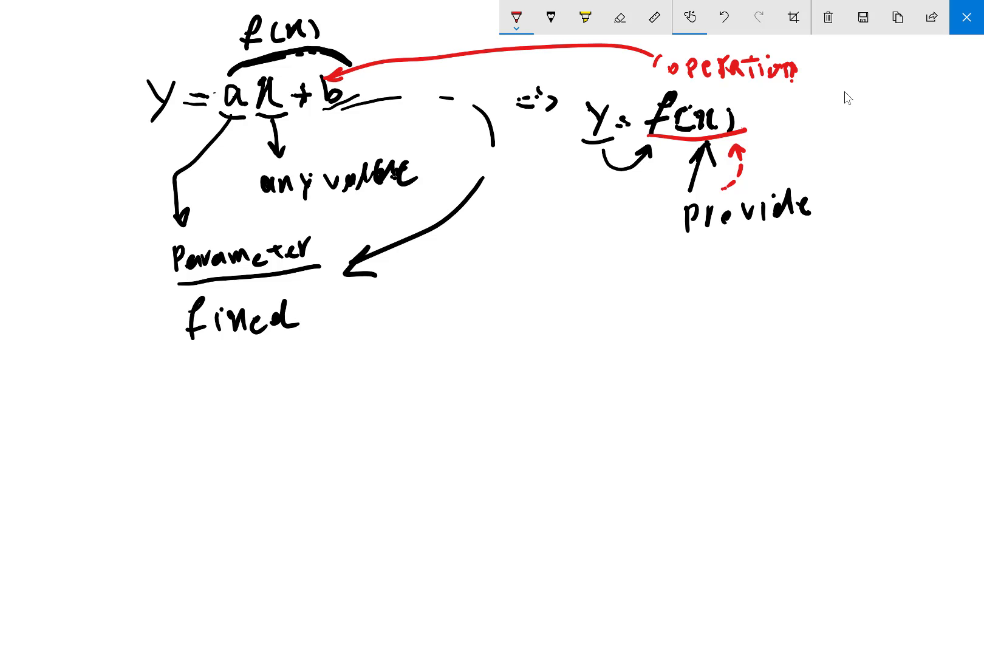
mouse_move(660, 55)
left_mouse_down()
mouse_move(618, 98)
mouse_move(628, 87)
mouse_move(631, 97)
left_mouse_up()
left_click_drag(87, 354, 927, 331)
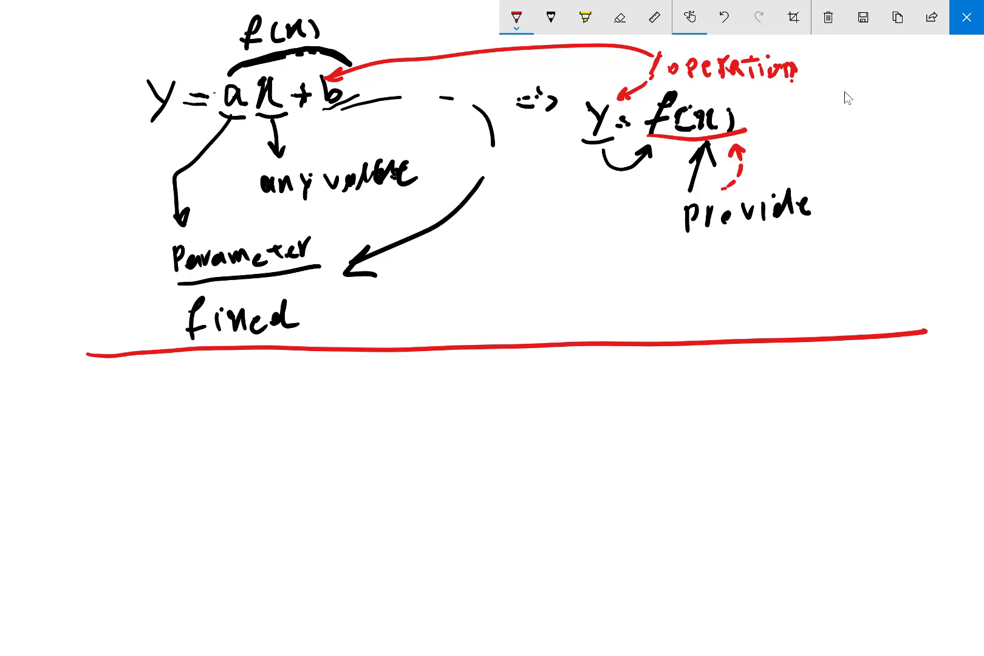
In blue ink, draw an arrow from y down past the dividing line to an underlined "Cell" with "Add" below it
left_click(516, 18)
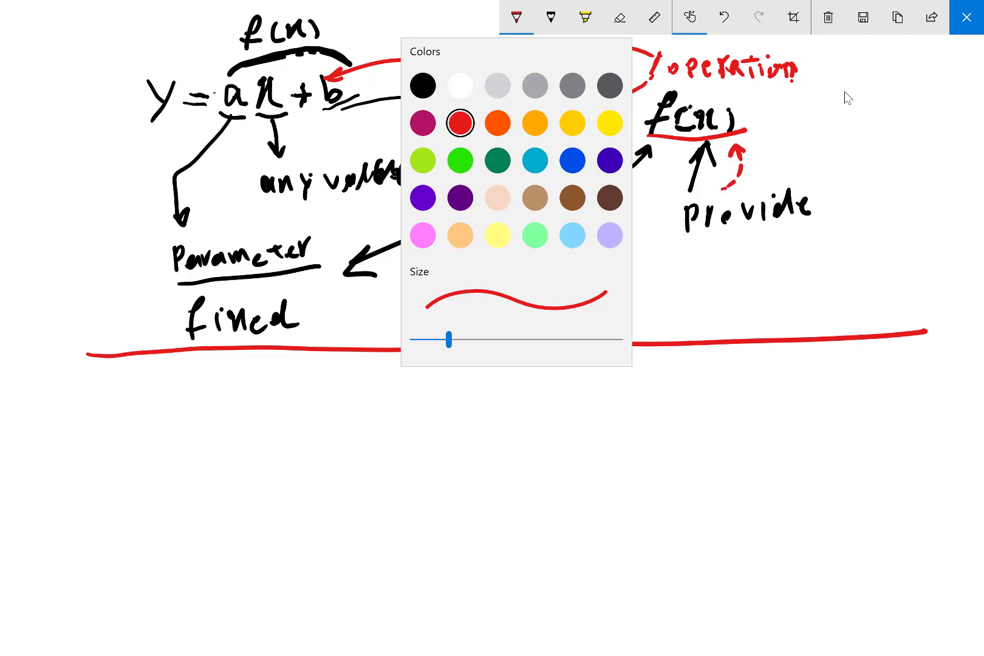
left_click(572, 160)
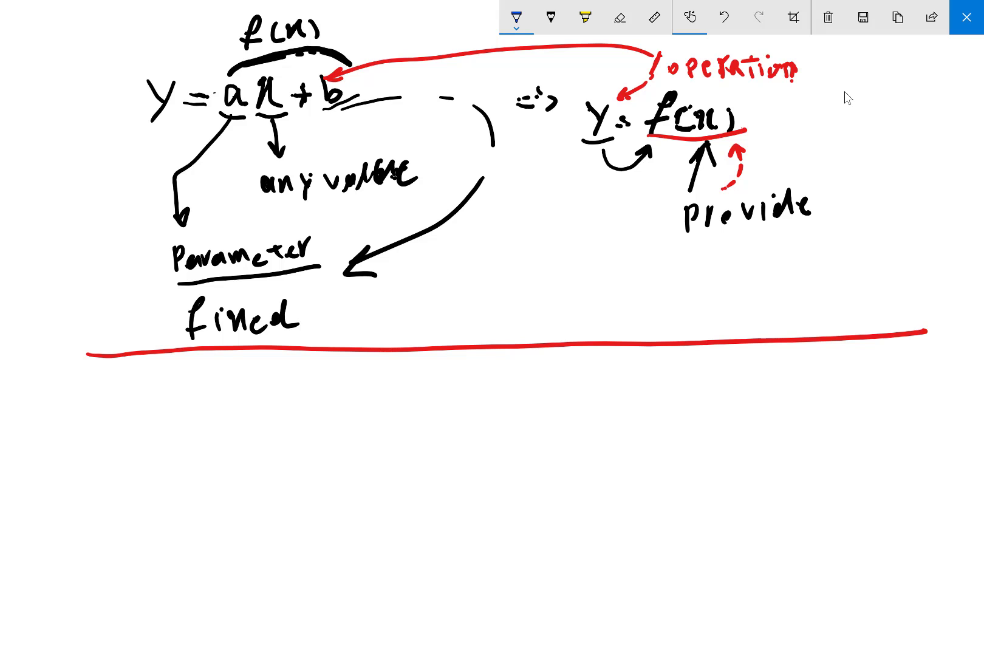
mouse_move(598, 142)
left_mouse_down()
mouse_move(600, 364)
mouse_move(607, 353)
mouse_move(571, 394)
mouse_move(584, 407)
mouse_move(634, 411)
left_mouse_up()
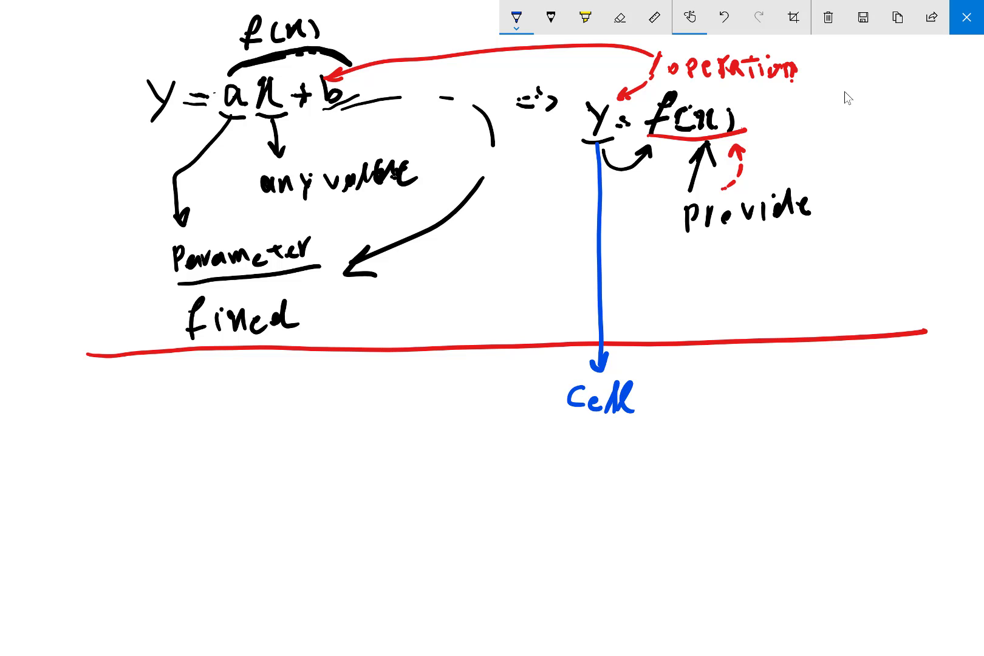
left_click_drag(555, 418, 641, 418)
mouse_move(573, 434)
left_mouse_down()
mouse_move(574, 449)
mouse_move(580, 438)
mouse_move(588, 450)
mouse_move(617, 426)
mouse_move(624, 451)
left_mouse_up()
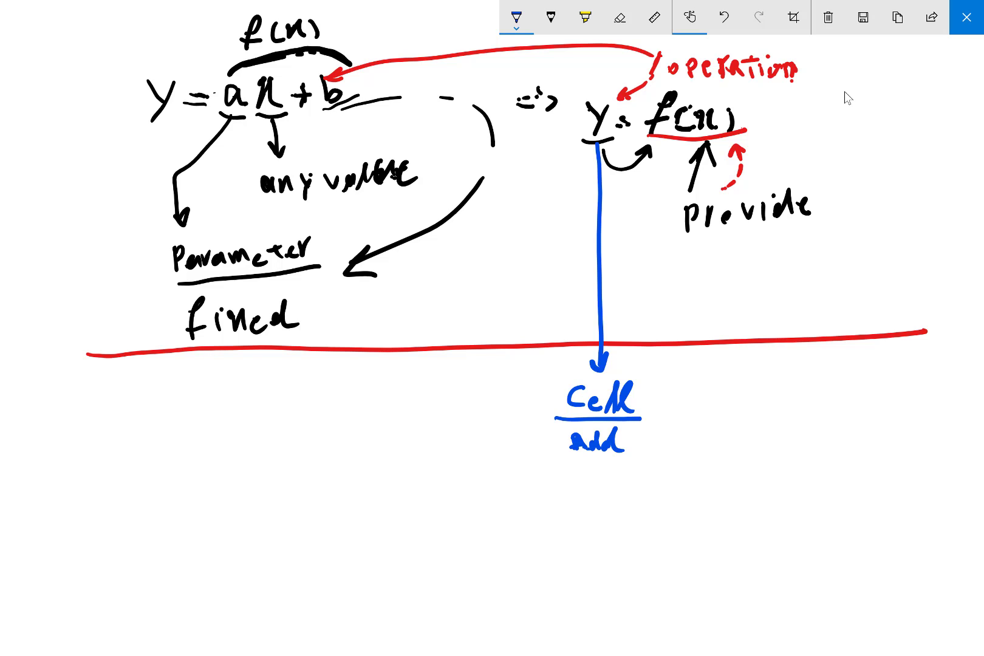
Write = f(x, z, x, ...) in blue after the "Cell Add" label
left_click_drag(650, 403, 672, 394)
mouse_move(724, 363)
left_mouse_down()
mouse_move(703, 408)
mouse_move(725, 387)
left_mouse_up()
mouse_move(745, 377)
left_mouse_down()
mouse_move(754, 404)
mouse_move(778, 386)
mouse_move(767, 408)
mouse_move(788, 401)
left_mouse_up()
mouse_move(797, 399)
left_mouse_down()
mouse_move(795, 413)
mouse_move(825, 406)
mouse_move(832, 415)
mouse_move(859, 387)
mouse_move(855, 403)
left_mouse_up()
left_click_drag(861, 394, 885, 411)
left_click_drag(896, 402, 931, 418)
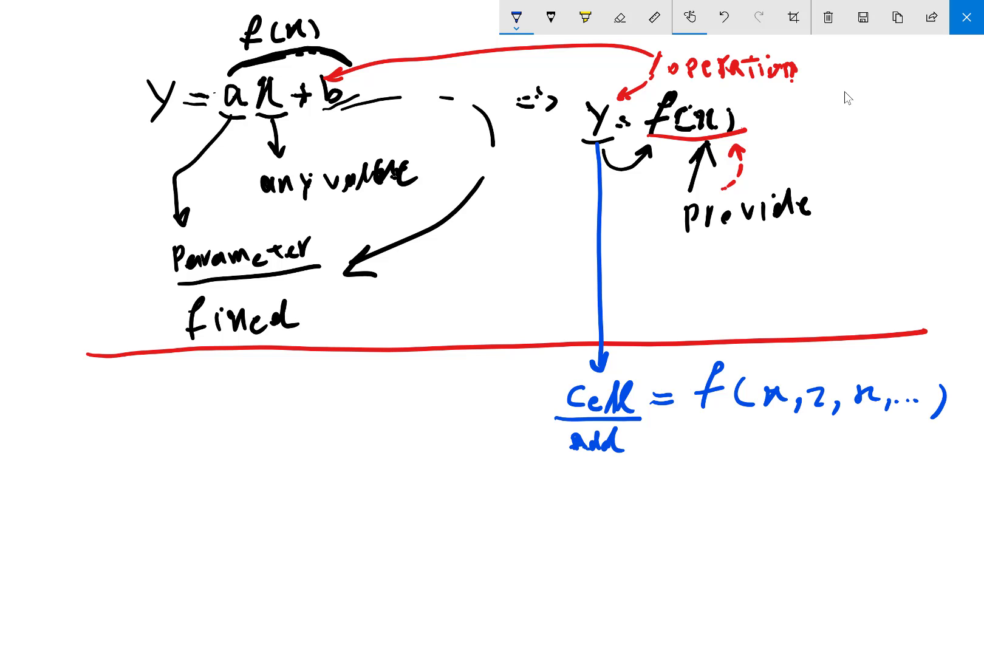
Underline the values inside the blue function's parentheses and label them "Argument"
left_click_drag(751, 418, 922, 415)
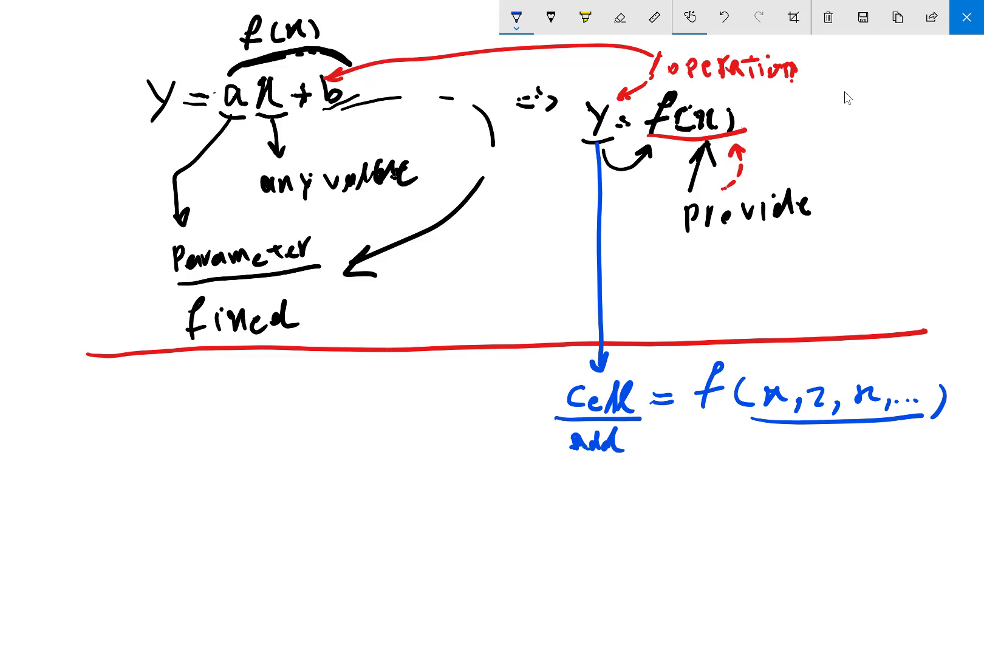
mouse_move(786, 434)
left_mouse_down()
mouse_move(781, 464)
mouse_move(798, 458)
mouse_move(795, 450)
left_mouse_up()
mouse_move(802, 444)
left_mouse_down()
mouse_move(822, 443)
mouse_move(822, 479)
mouse_move(875, 452)
mouse_move(917, 461)
mouse_move(938, 444)
mouse_move(936, 462)
left_mouse_up()
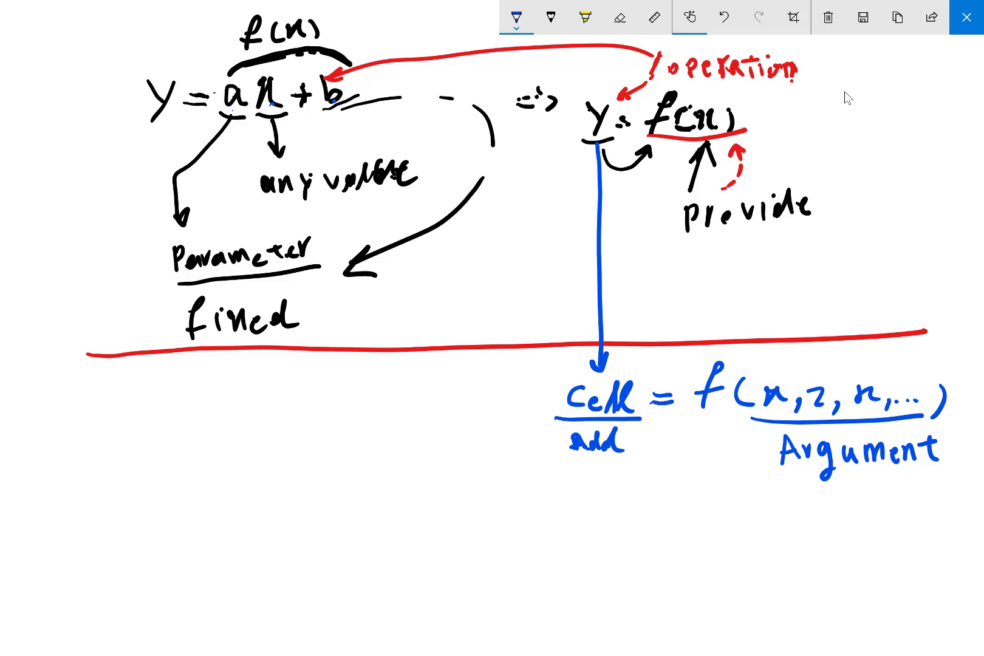
In dark green ink, draw a line over the function's values and write "inputs" above it
left_click(516, 17)
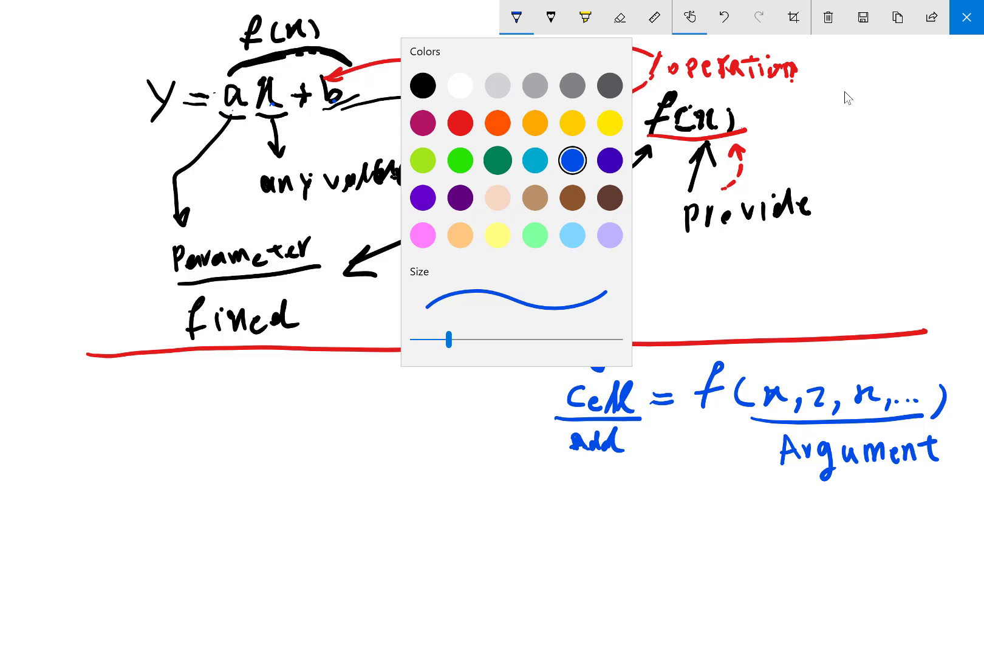
left_click(497, 161)
left_click_drag(772, 374, 879, 371)
mouse_move(793, 350)
left_mouse_down()
mouse_move(811, 361)
mouse_move(850, 351)
left_mouse_up()
mouse_move(847, 347)
left_mouse_down()
mouse_move(848, 358)
mouse_move(867, 346)
mouse_move(862, 366)
left_mouse_up()
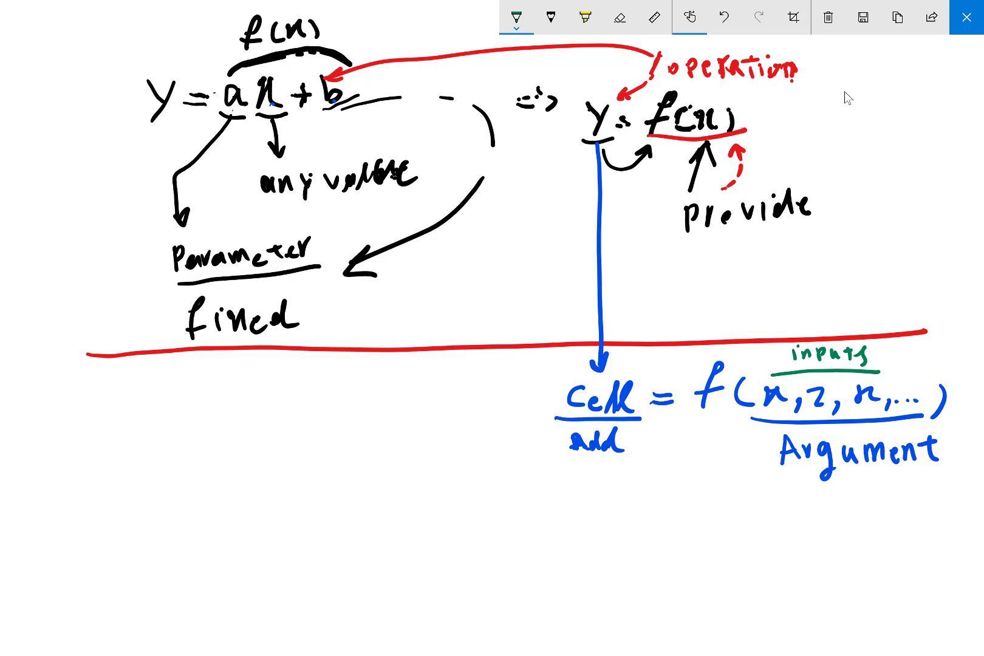
Draw a green curve around "Cell Add" with an arrow down to the note "output"
mouse_move(552, 384)
left_mouse_down()
mouse_move(542, 433)
mouse_move(636, 455)
mouse_move(585, 490)
left_mouse_up()
mouse_move(575, 476)
left_mouse_down()
mouse_move(586, 493)
mouse_move(597, 479)
mouse_move(584, 503)
mouse_move(609, 509)
mouse_move(621, 491)
mouse_move(623, 510)
left_mouse_up()
mouse_move(634, 492)
left_mouse_down()
mouse_move(635, 509)
mouse_move(644, 493)
left_mouse_up()
mouse_move(636, 509)
left_mouse_down()
mouse_move(645, 493)
mouse_move(660, 502)
mouse_move(674, 487)
left_mouse_up()
left_click_drag(668, 491, 670, 504)
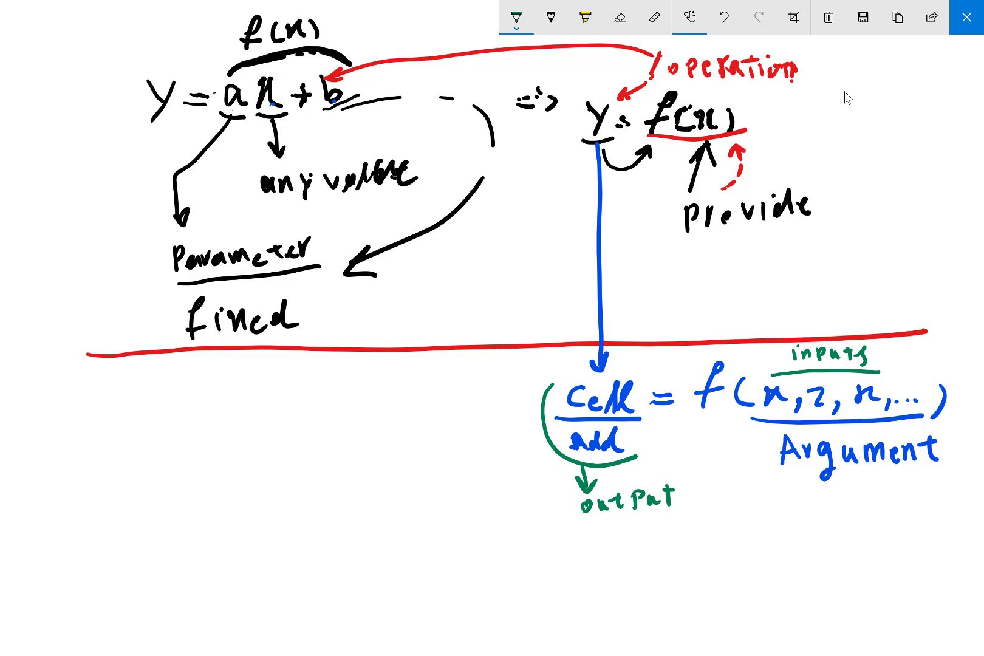
Draw a green bracket under "Argument" and a branching arrow to the handwritten list x, z, y, ..
mouse_move(772, 464)
left_mouse_down()
mouse_move(808, 485)
mouse_move(939, 471)
left_mouse_up()
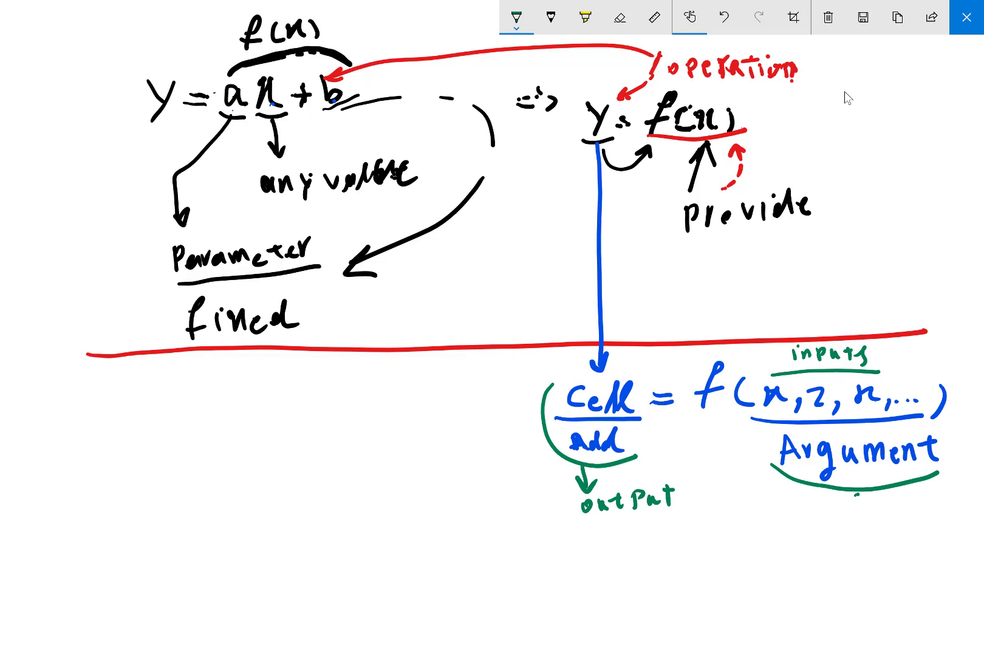
mouse_move(857, 493)
left_mouse_down()
mouse_move(868, 560)
mouse_move(808, 571)
mouse_move(823, 583)
mouse_move(770, 536)
mouse_move(705, 530)
mouse_move(712, 539)
mouse_move(661, 535)
mouse_move(667, 543)
mouse_move(640, 545)
left_mouse_up()
left_click(685, 540)
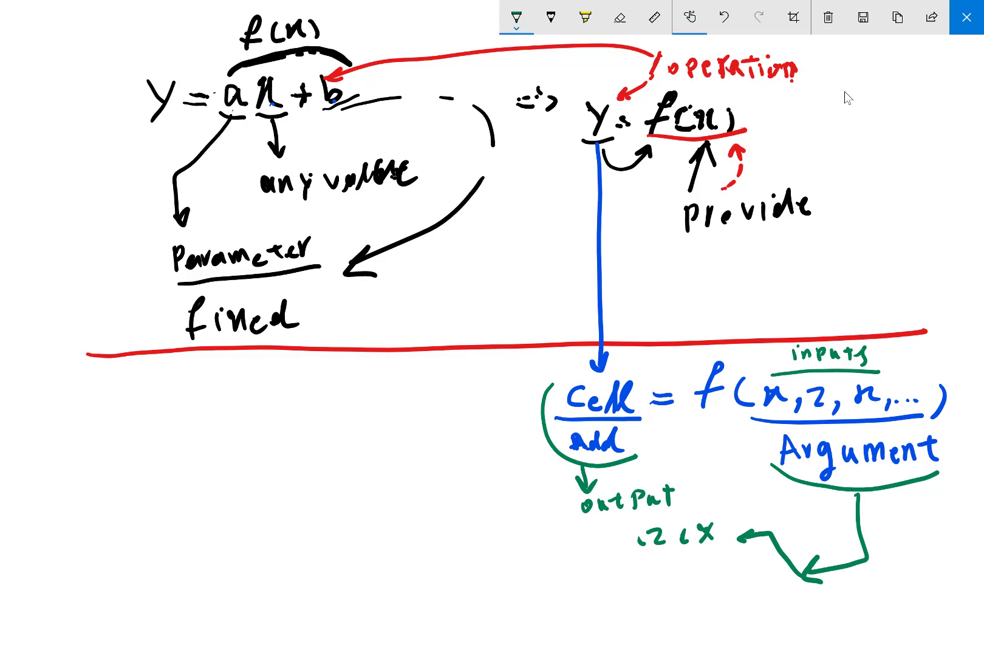
left_click_drag(598, 540, 605, 547)
mouse_move(612, 534)
left_mouse_down()
mouse_move(606, 557)
mouse_move(589, 556)
left_mouse_up()
left_click(565, 551)
left_click(574, 552)
Write the example equation K = y + bx + z² in green below the dividing line
mouse_move(198, 528)
left_mouse_down()
mouse_move(192, 555)
mouse_move(232, 546)
left_mouse_up()
left_click_drag(226, 539, 267, 548)
mouse_move(274, 535)
left_mouse_down()
mouse_move(264, 560)
mouse_move(303, 542)
mouse_move(296, 554)
left_mouse_up()
mouse_move(312, 526)
left_mouse_down()
mouse_move(311, 547)
mouse_move(370, 541)
left_mouse_up()
mouse_move(362, 536)
left_mouse_down()
mouse_move(362, 546)
mouse_move(401, 545)
mouse_move(402, 520)
left_mouse_up()
mouse_move(407, 510)
left_mouse_down()
mouse_move(402, 528)
mouse_move(424, 522)
left_mouse_up()
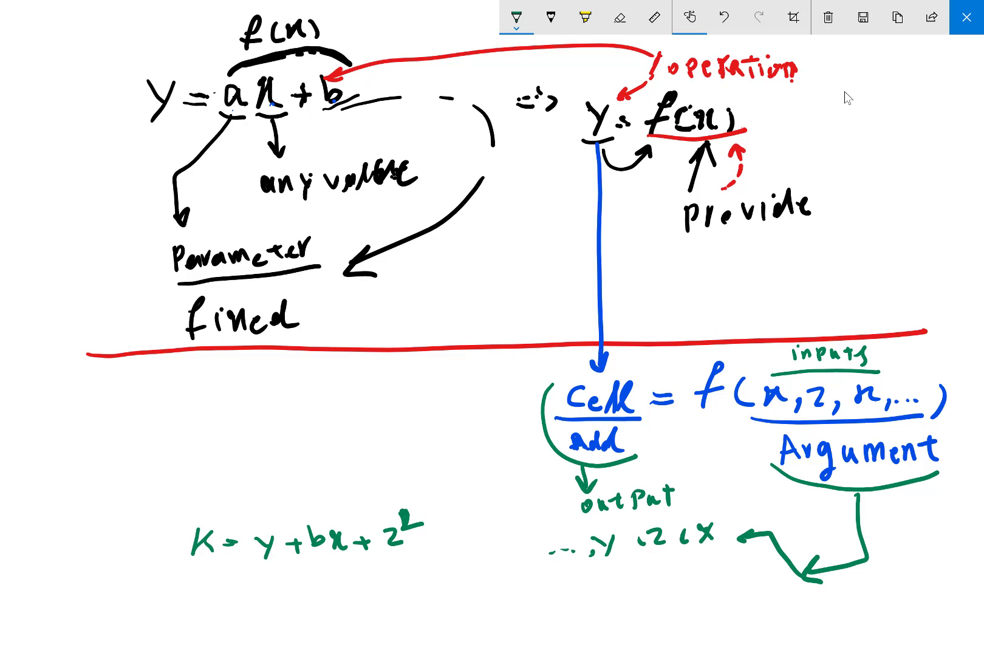
Draw an arrow from b in the K equation to "Paramt", and another to a dotted list starting with 1
mouse_move(319, 523)
left_mouse_down()
mouse_move(346, 475)
mouse_move(371, 465)
left_mouse_up()
mouse_move(375, 453)
left_mouse_down()
mouse_move(380, 463)
mouse_move(415, 434)
mouse_move(433, 438)
mouse_move(459, 424)
mouse_move(473, 451)
left_mouse_up()
left_click_drag(476, 456, 479, 465)
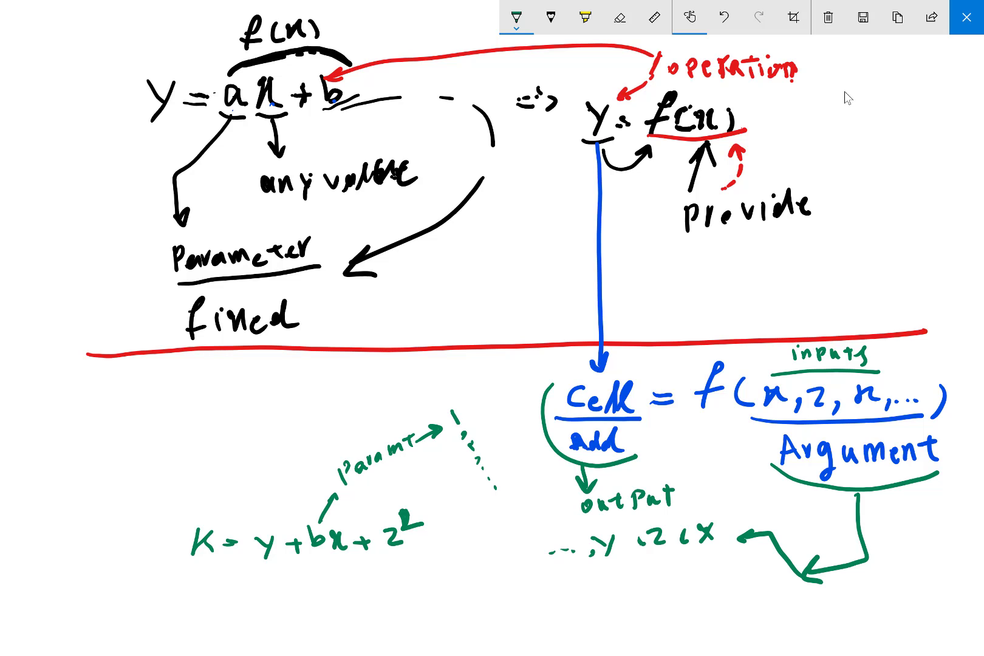
Mark the x, z, y list with a parenthesis and label it "Cell Add" in green
left_click_drag(527, 532, 531, 556)
mouse_move(461, 545)
left_mouse_down()
mouse_move(462, 560)
mouse_move(506, 554)
left_mouse_up()
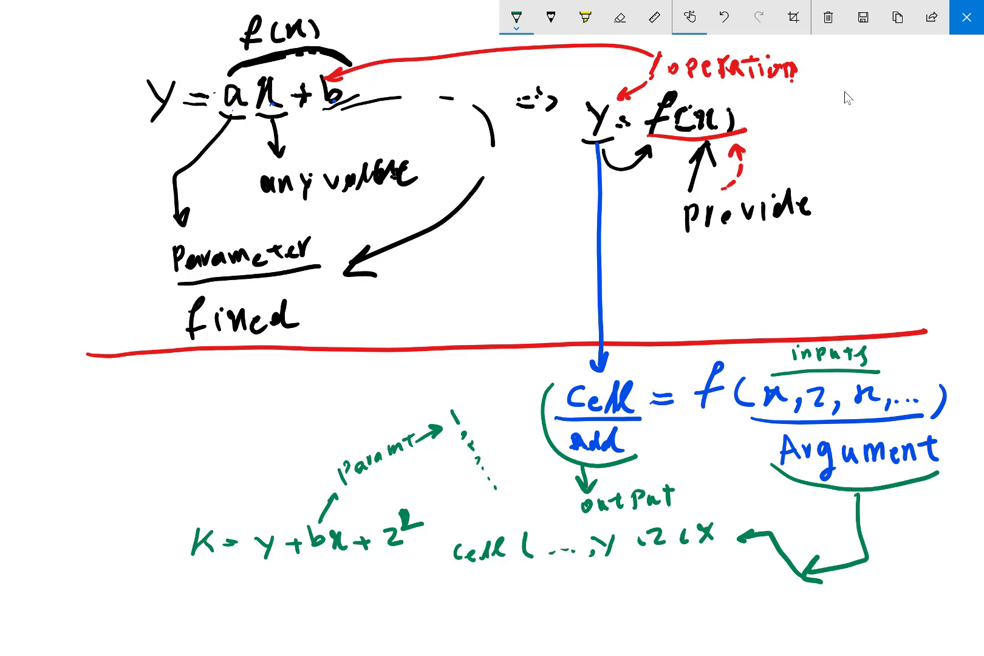
mouse_move(464, 584)
left_mouse_down()
mouse_move(485, 568)
mouse_move(491, 579)
mouse_move(504, 571)
left_mouse_up()
Draw a second arrow branch from "Argument" to the list b, a, ... with a line over it
mouse_move(802, 580)
left_mouse_down()
mouse_move(802, 592)
mouse_move(760, 604)
mouse_move(772, 610)
mouse_move(708, 617)
left_mouse_up()
mouse_move(695, 604)
left_mouse_down()
mouse_move(686, 613)
mouse_move(697, 613)
left_mouse_up()
left_click_drag(677, 610, 676, 616)
left_click_drag(661, 611, 662, 612)
left_click_drag(650, 612, 722, 588)
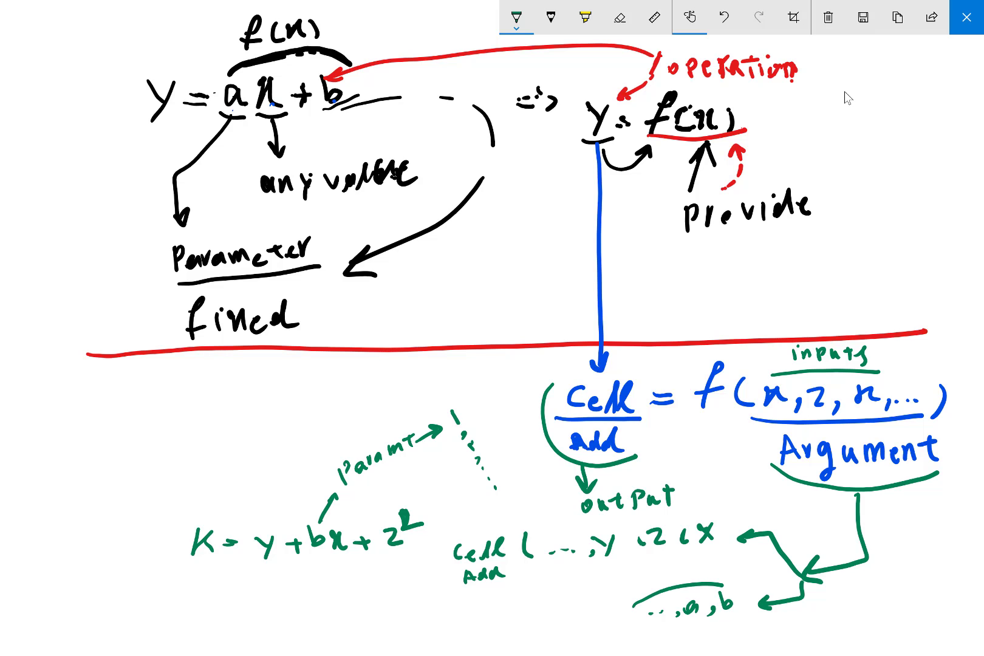
Label the a, b list "Num" in green and draw an arrow from it to the word "constent"
mouse_move(658, 582)
left_mouse_down()
mouse_move(697, 571)
mouse_move(701, 581)
mouse_move(636, 586)
left_mouse_up()
left_click_drag(635, 586, 643, 592)
mouse_move(567, 584)
left_mouse_down()
mouse_move(567, 595)
mouse_move(574, 588)
mouse_move(593, 598)
mouse_move(611, 583)
left_mouse_up()
mouse_move(605, 585)
left_mouse_down()
mouse_move(606, 597)
mouse_move(627, 588)
left_mouse_up()
mouse_move(625, 580)
left_mouse_down()
mouse_move(633, 577)
mouse_move(636, 590)
left_mouse_up()
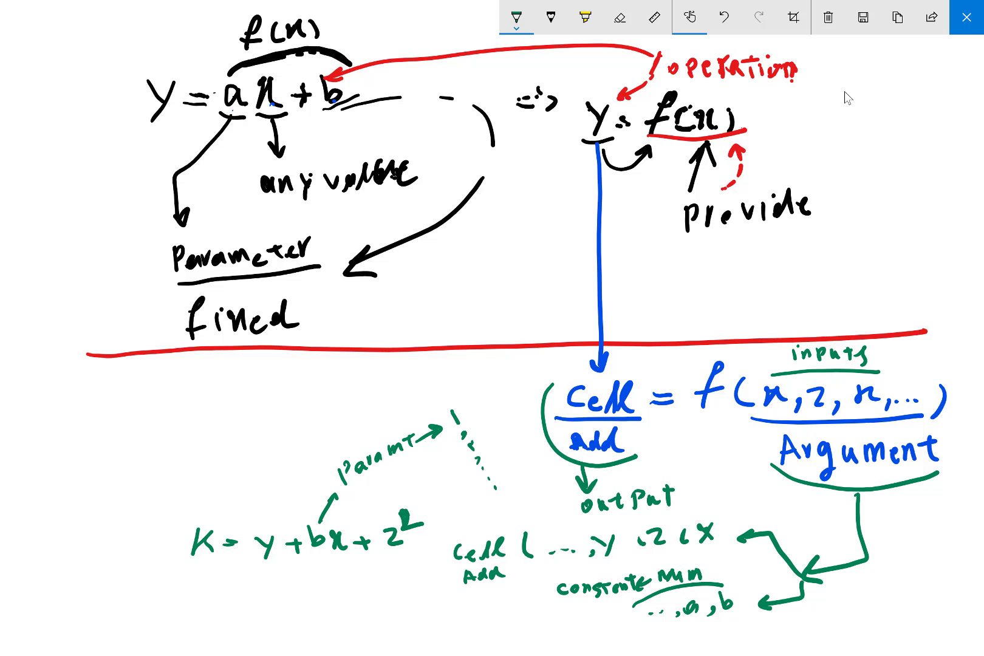
Draw a parenthesis beside the "constent" and a, b notes, with an arrow leading to a green "constent dat" label
mouse_move(544, 588)
left_mouse_down()
mouse_move(550, 624)
mouse_move(515, 617)
left_mouse_up()
mouse_move(390, 615)
left_mouse_down()
mouse_move(387, 630)
mouse_move(401, 620)
mouse_move(421, 628)
mouse_move(444, 613)
left_mouse_up()
mouse_move(438, 615)
left_mouse_down()
mouse_move(438, 629)
mouse_move(457, 628)
mouse_move(485, 611)
left_mouse_up()
left_click_drag(479, 608, 483, 646)
mouse_move(493, 627)
left_mouse_down()
mouse_move(490, 649)
mouse_move(513, 647)
left_mouse_up()
left_click_drag(518, 633, 526, 631)
left_click_drag(522, 631, 521, 648)
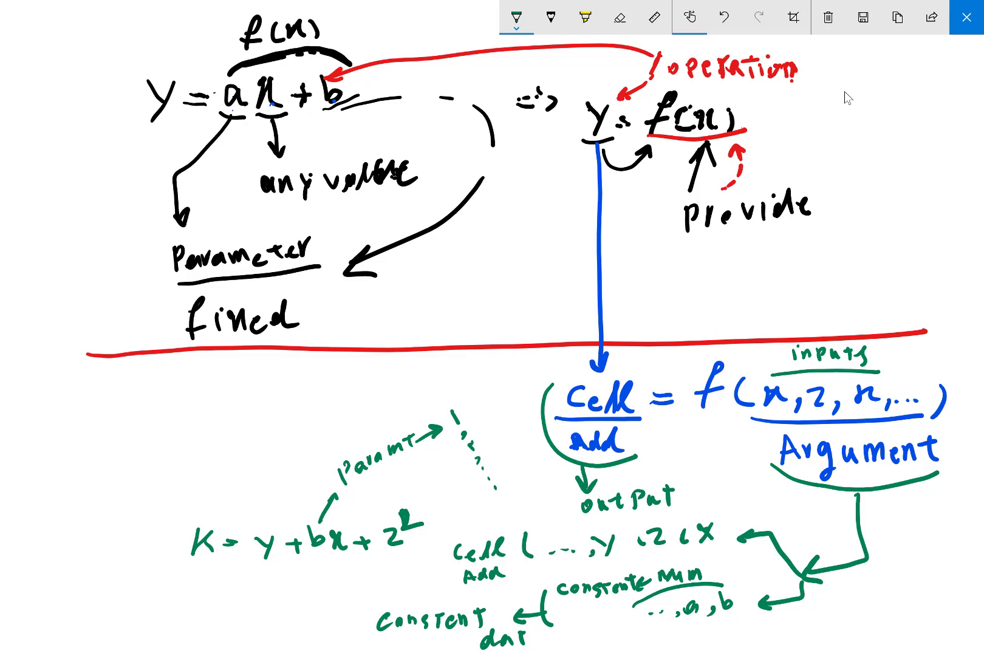
Put an opening parenthesis before "Cell Add" and "constent", and complete the word "data" in green
left_click_drag(445, 576, 445, 580)
mouse_move(386, 603)
left_mouse_down()
mouse_move(367, 635)
mouse_move(379, 642)
left_mouse_up()
mouse_move(542, 636)
left_mouse_down()
mouse_move(531, 648)
mouse_move(548, 649)
left_mouse_up()
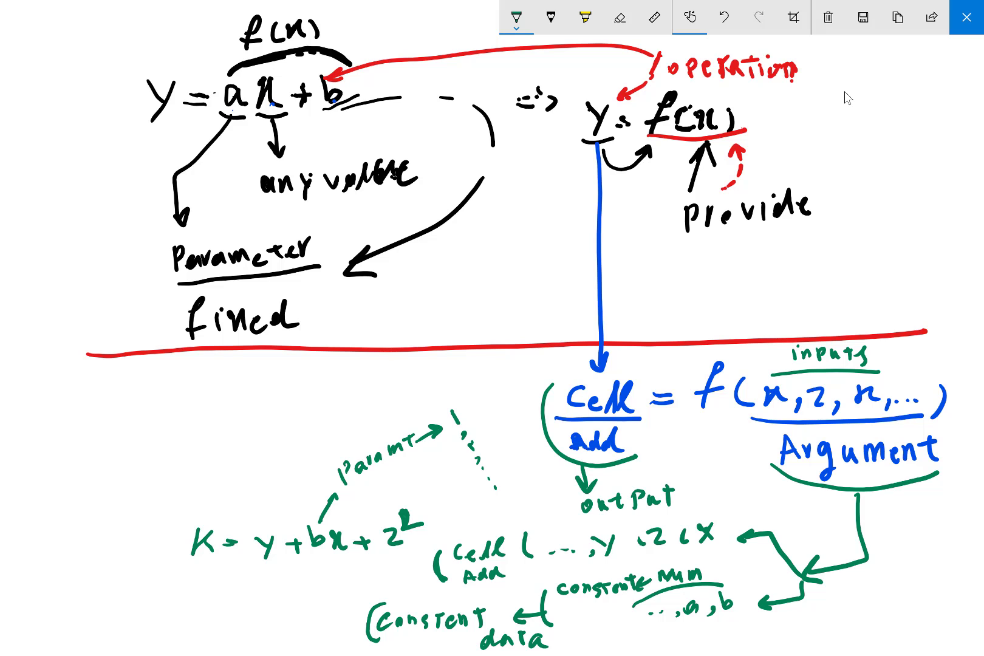
Change the pen to red, draw a line joining both labels below the K equation, and add an arrow to "Argument"
left_click(516, 17)
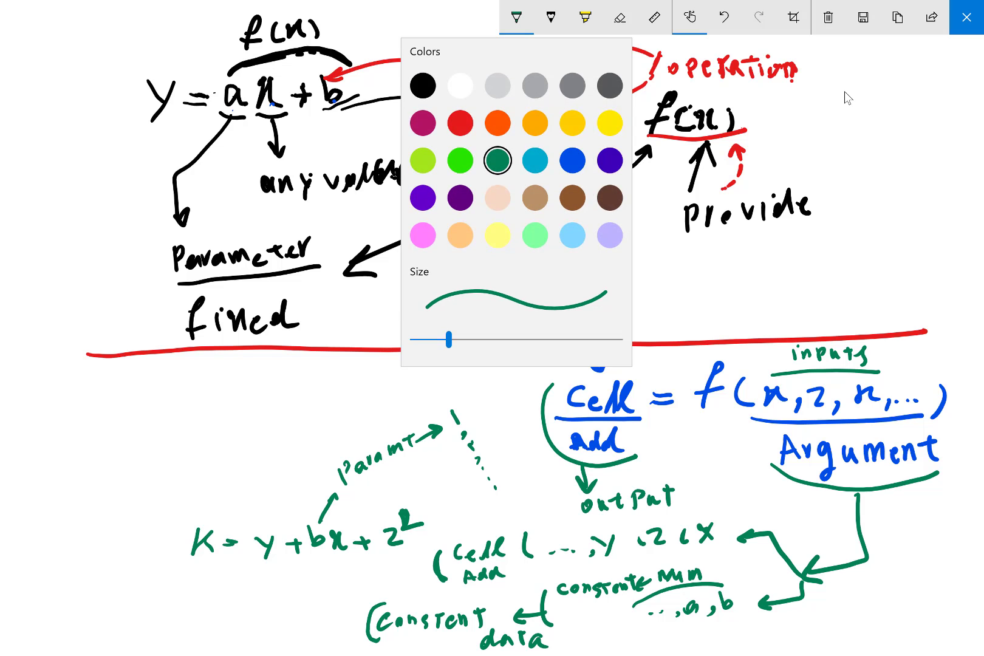
left_click(459, 121)
left_click_drag(387, 557, 354, 624)
left_click_drag(368, 586, 307, 596)
mouse_move(332, 580)
left_mouse_down()
mouse_move(306, 595)
mouse_move(322, 600)
left_mouse_up()
mouse_move(182, 586)
left_mouse_down()
mouse_move(178, 608)
mouse_move(196, 605)
left_mouse_up()
left_click_drag(181, 601, 206, 588)
mouse_move(216, 594)
left_mouse_down()
mouse_move(220, 611)
mouse_move(240, 586)
mouse_move(277, 598)
left_mouse_up()
left_click_drag(286, 576, 284, 585)
left_click_drag(305, 571, 304, 587)
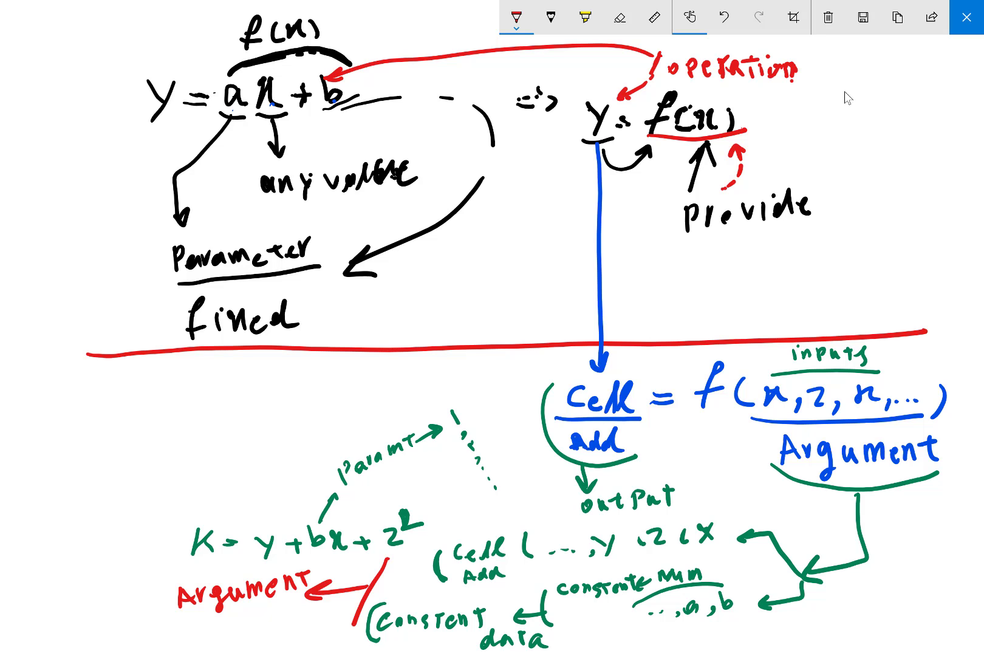
Close the handwritten sketch to return to Excel and open Sheet2 of the workbook
key("alt+F4")
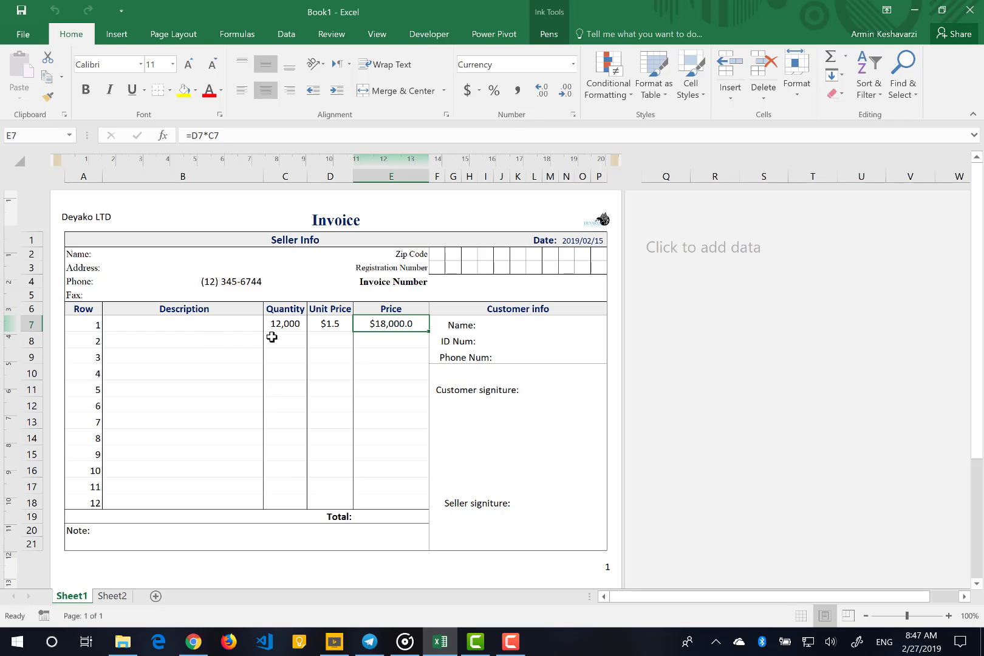
left_click(218, 339)
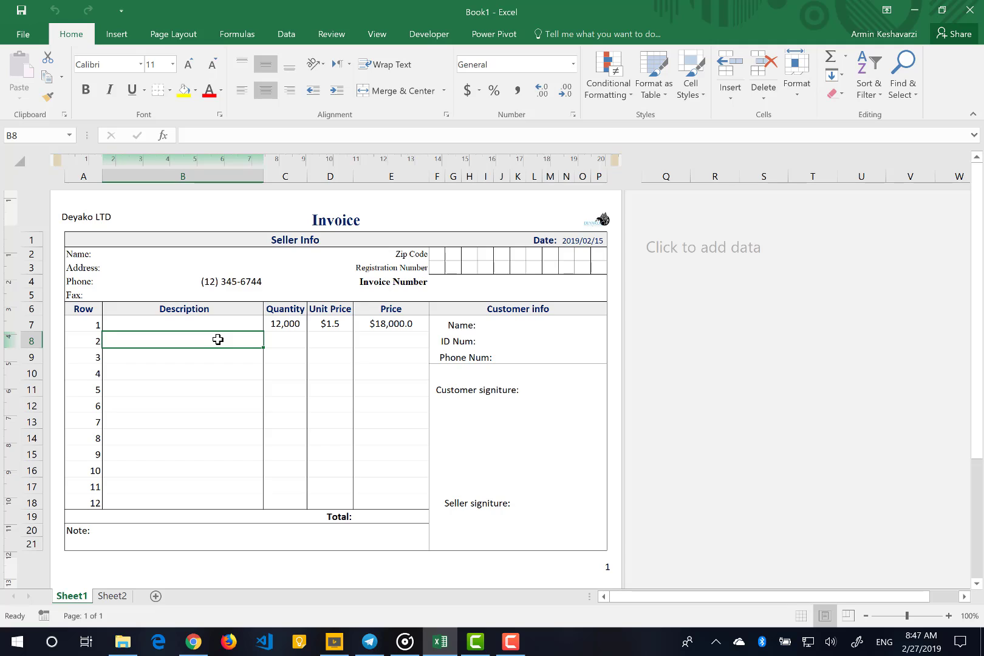
left_click(110, 596)
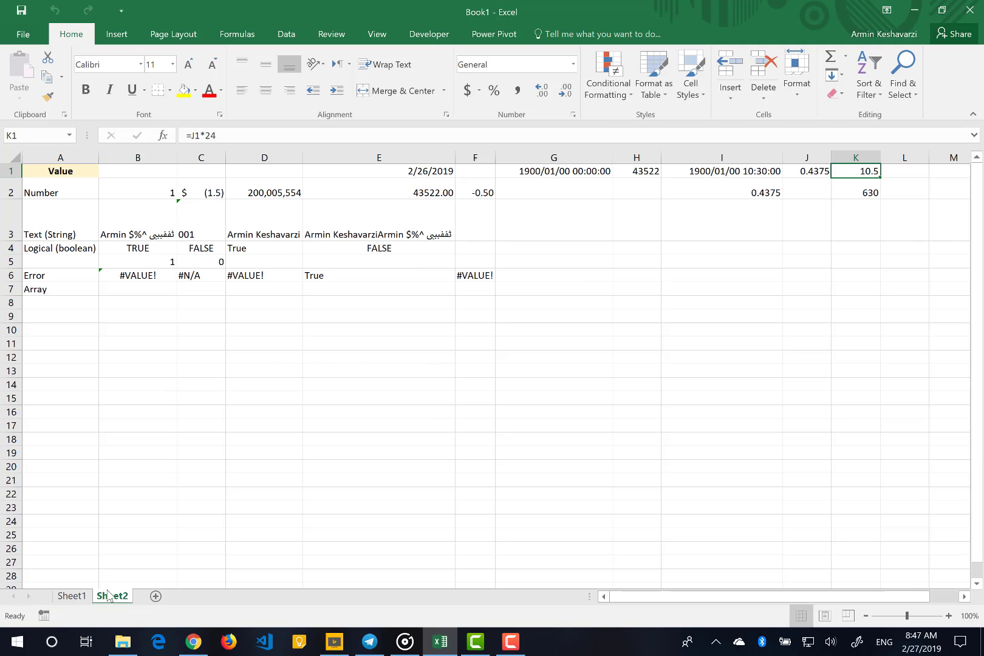
Enter the formula =C2*D2+1000 in cell B12
left_click(134, 358)
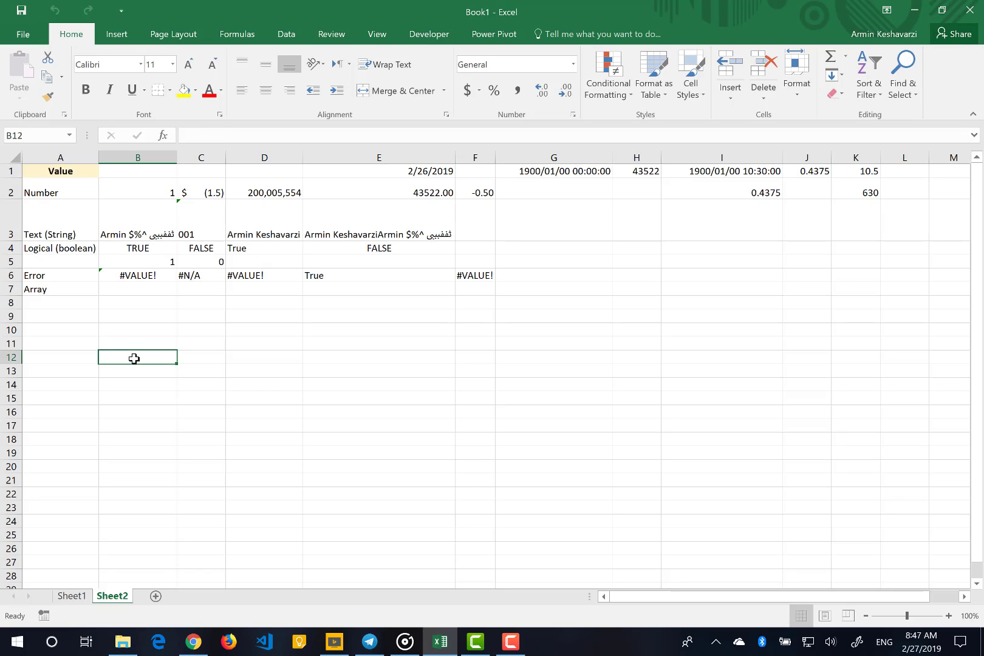
type("=")
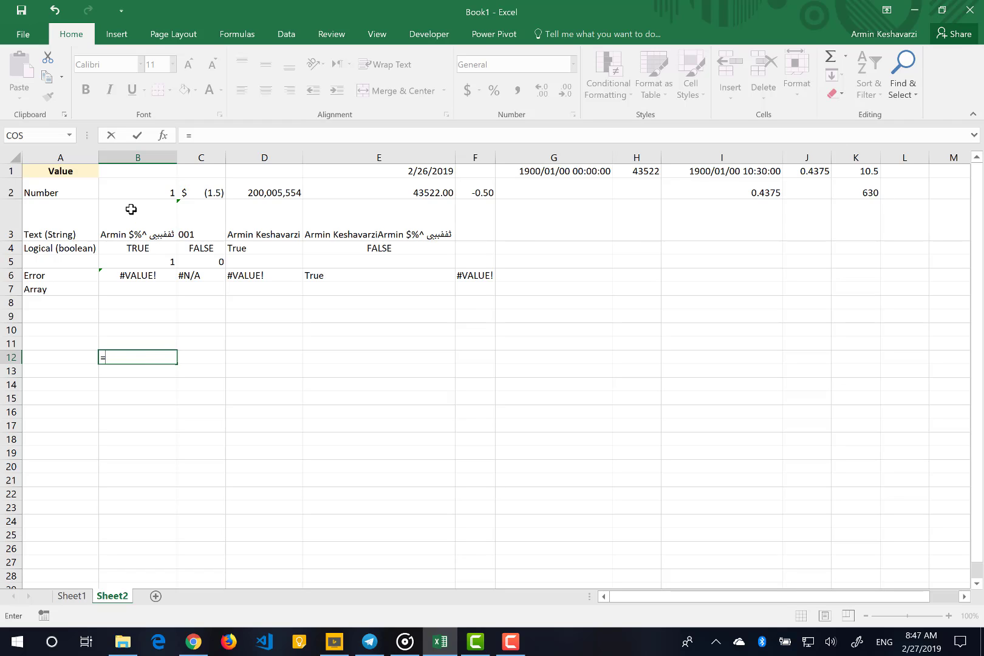
left_click(202, 186)
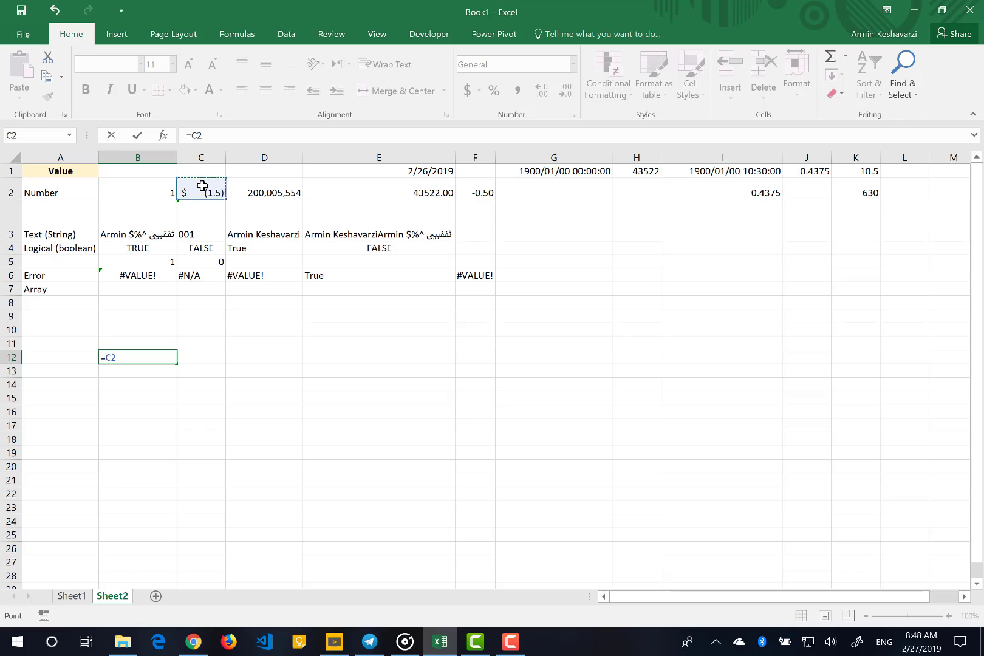
type("*")
left_click(295, 190)
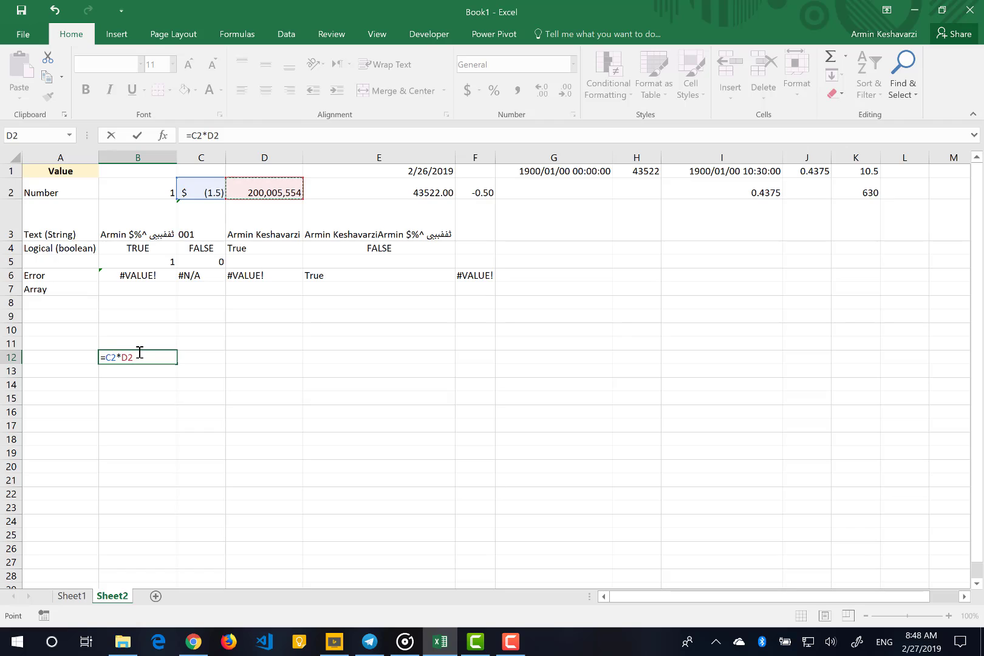
type("+1000")
double_click(152, 358)
left_click(165, 358)
key("Return")
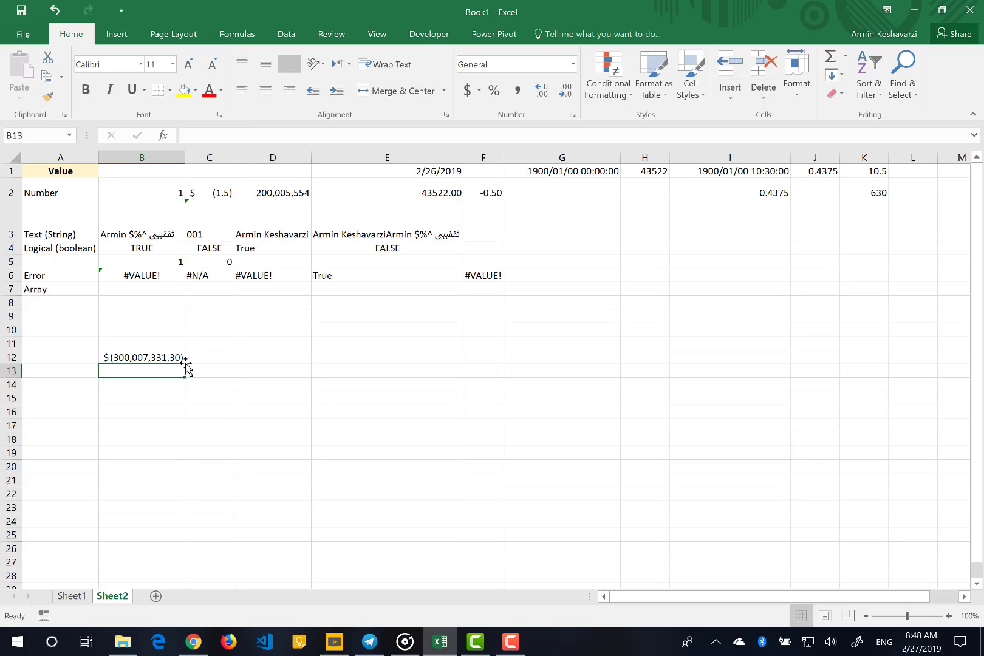
Check the value in C2, and apply the Number format to cell B12
left_click(220, 196)
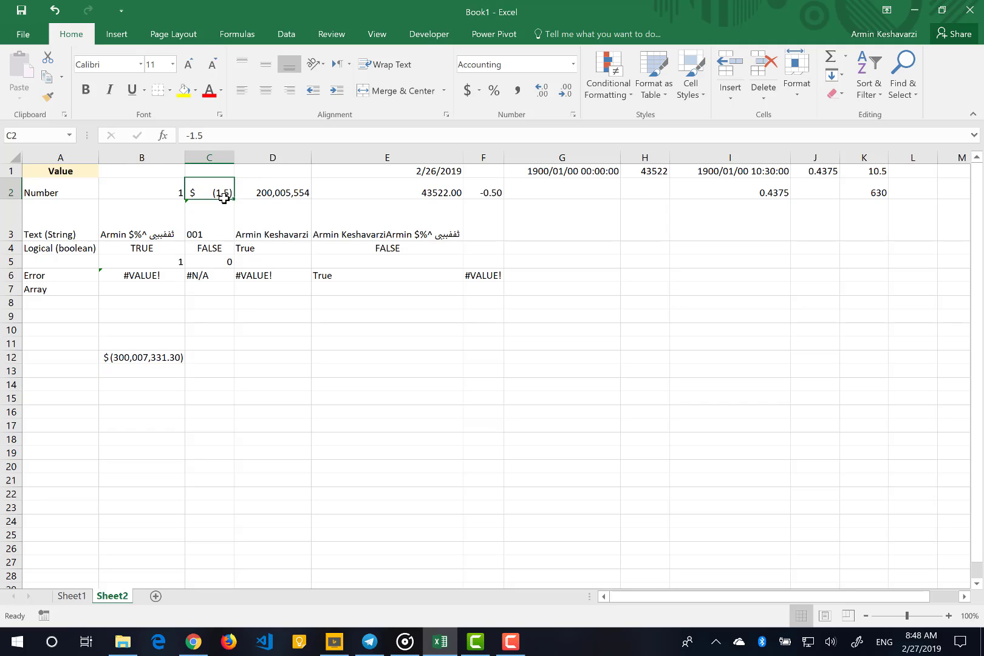
left_click(153, 360)
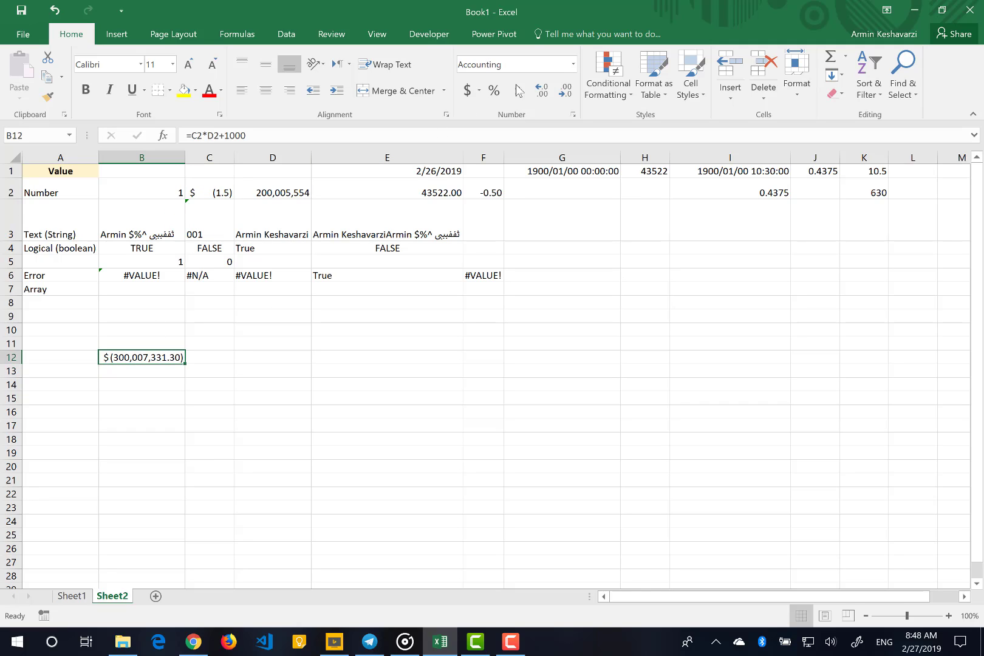
left_click(573, 63)
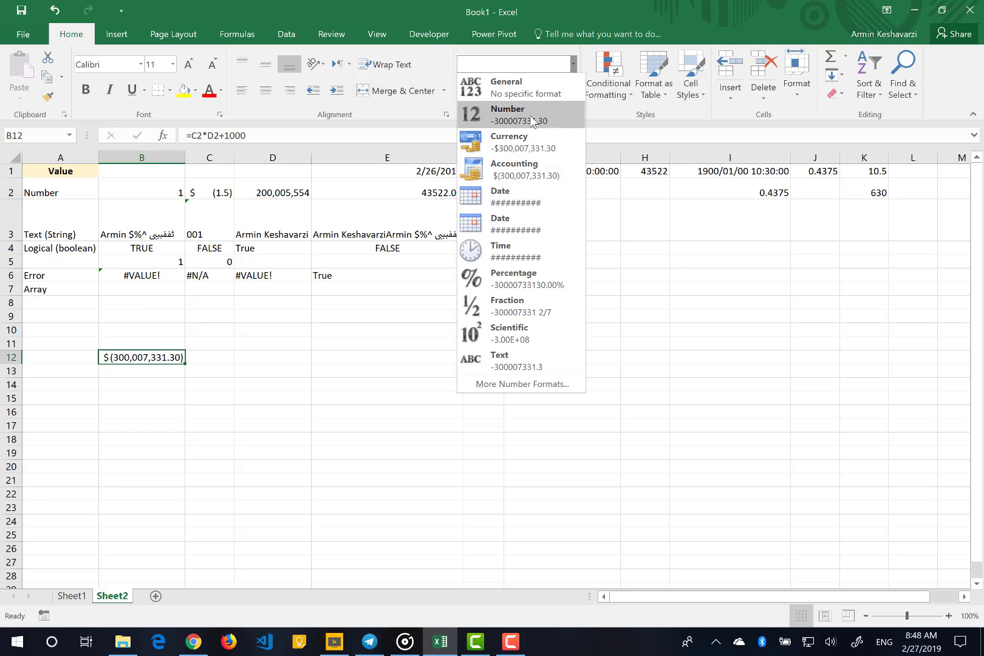
left_click(532, 121)
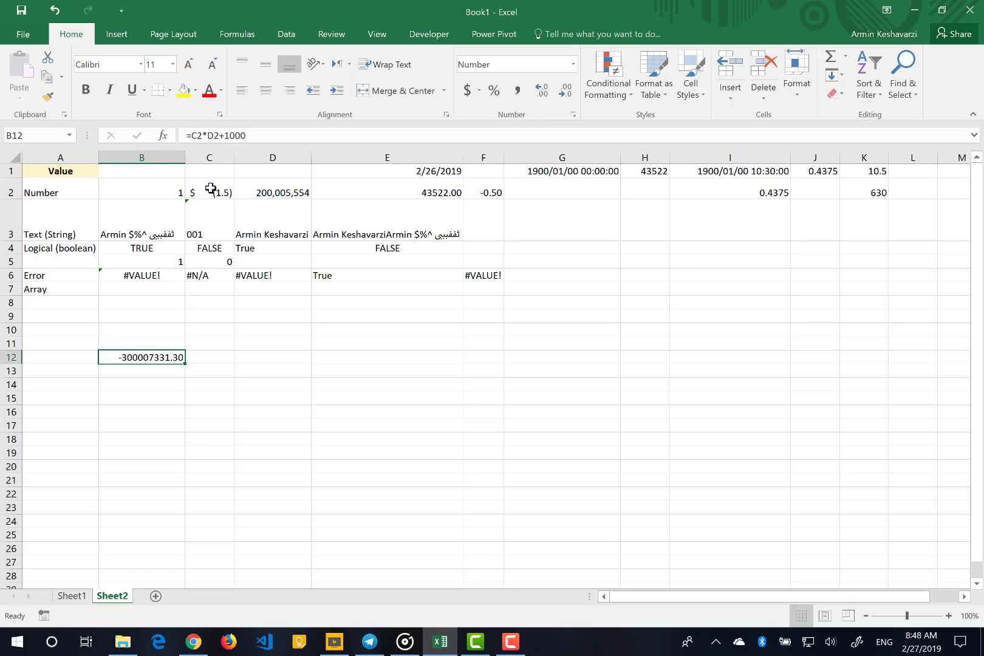
Change the value in C2 to 1.5 and select B12 to check its recalculated formula
left_click(210, 189)
left_click(191, 136)
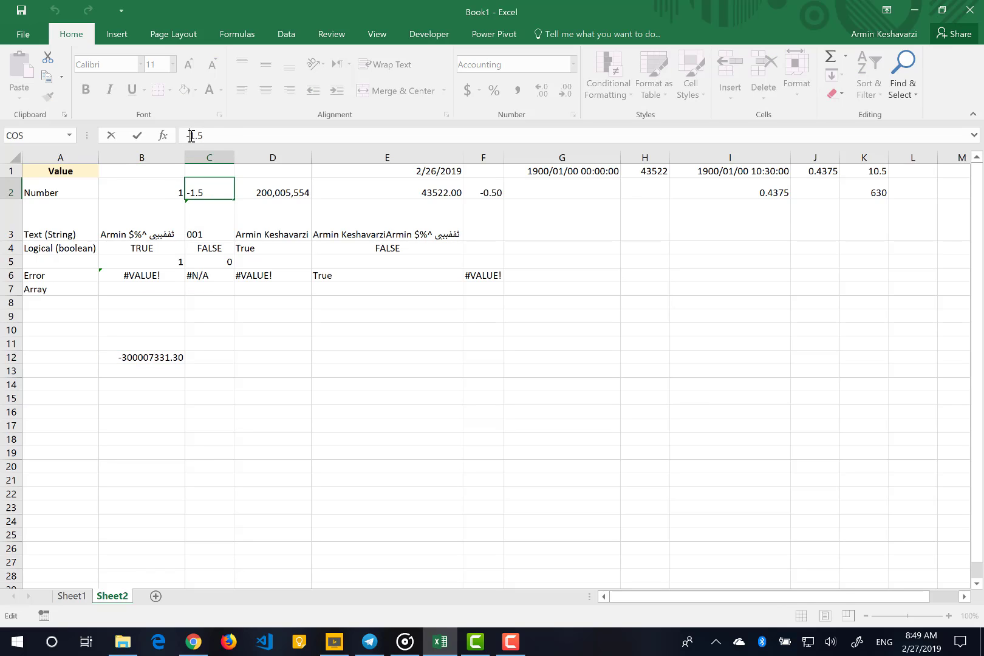
key("BackSpace")
key("ctrl+Return")
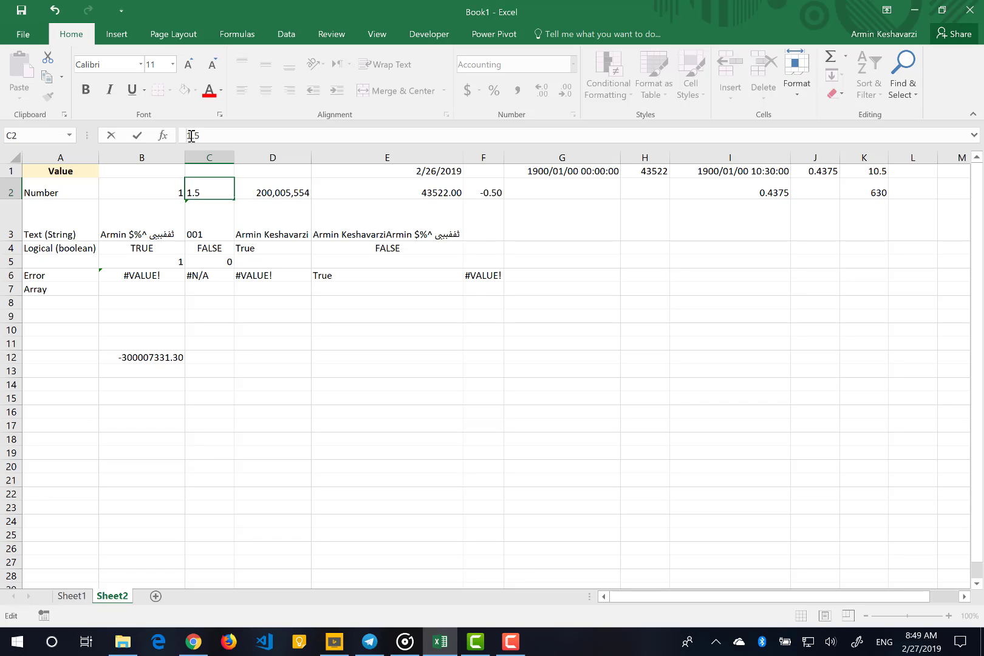
key("Return")
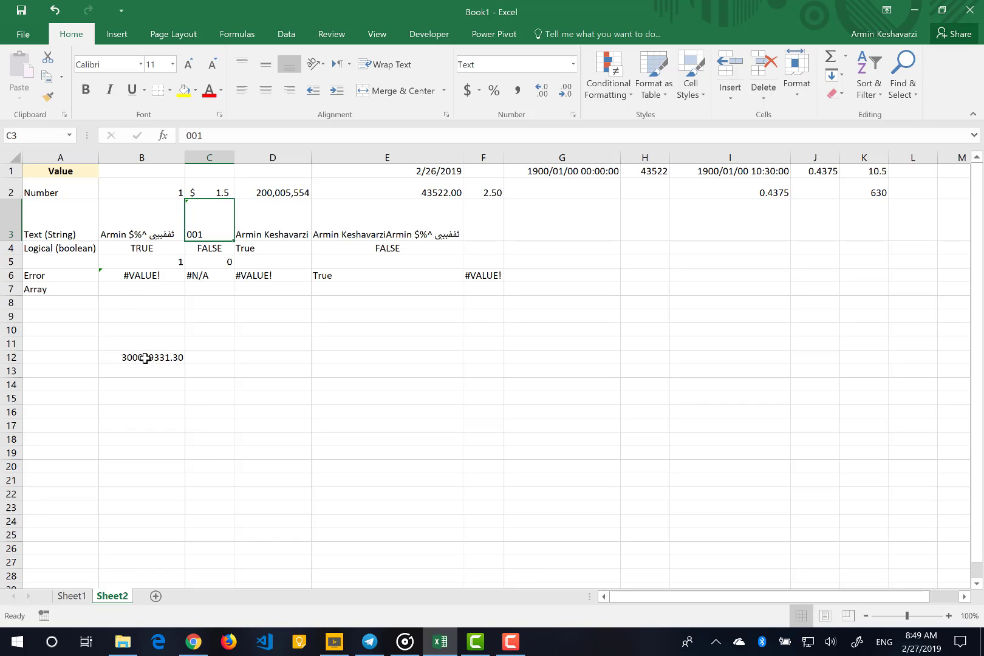
left_click(145, 359)
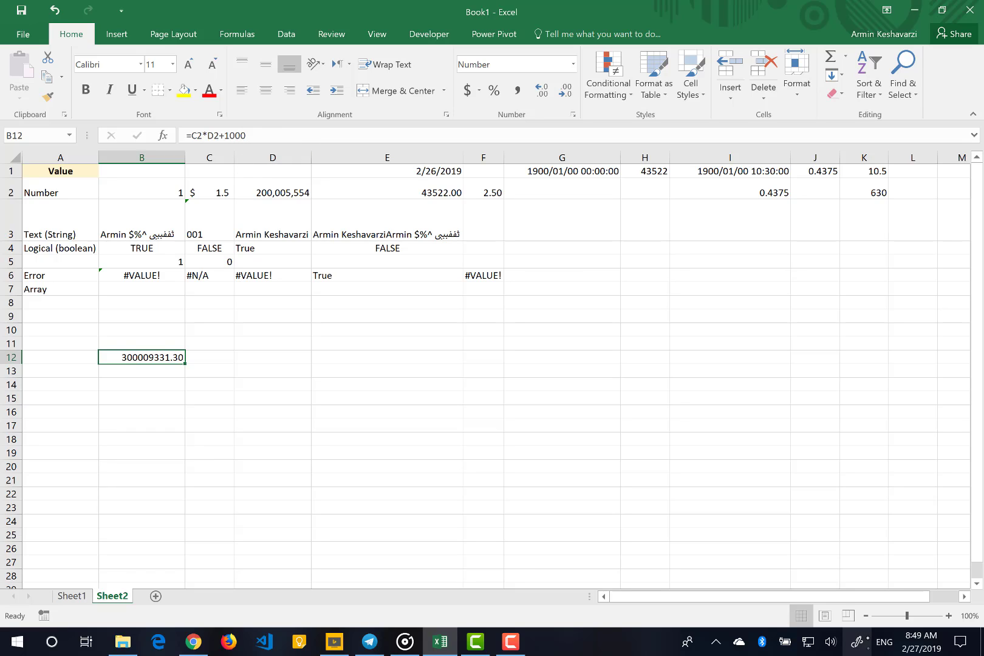
Start a Windows Ink screen sketch of the worksheet and outline the B12 result in red
left_click(859, 641)
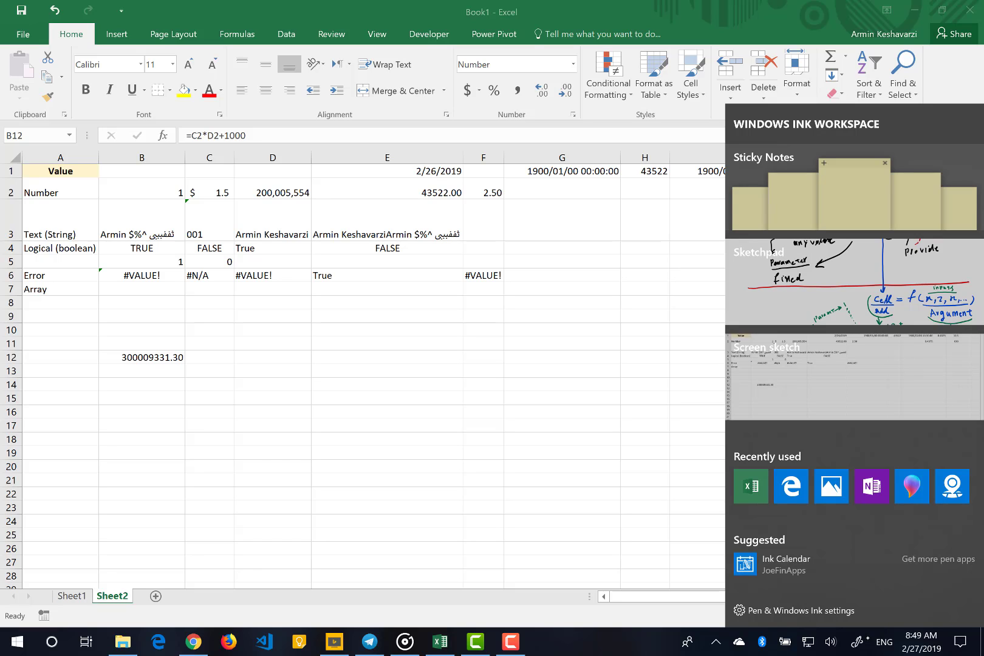
left_click(854, 377)
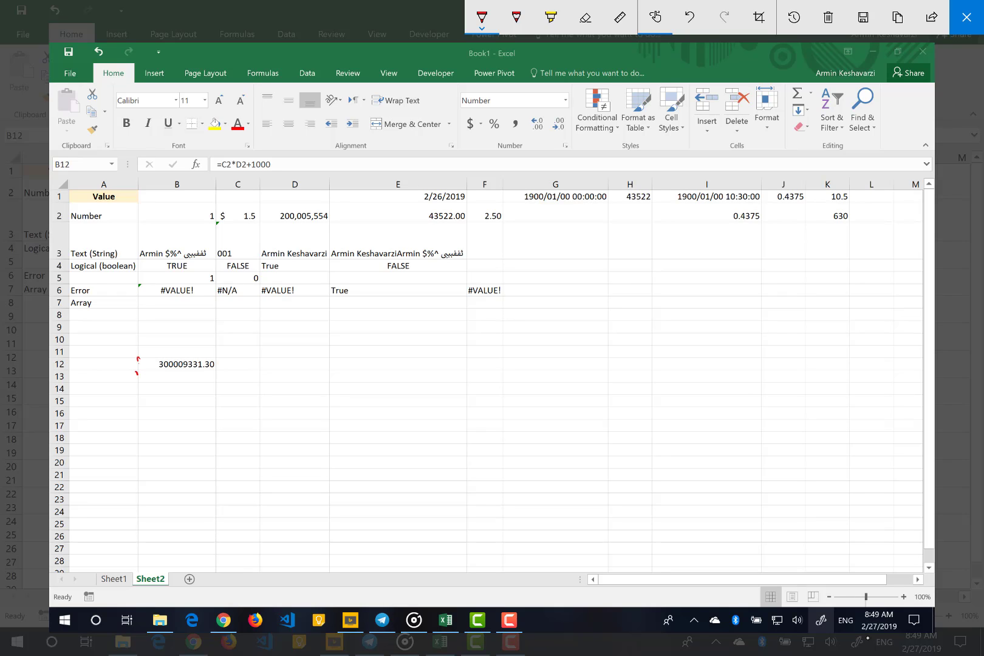
mouse_move(136, 373)
left_mouse_down()
mouse_move(155, 357)
mouse_move(213, 356)
mouse_move(138, 375)
left_mouse_up()
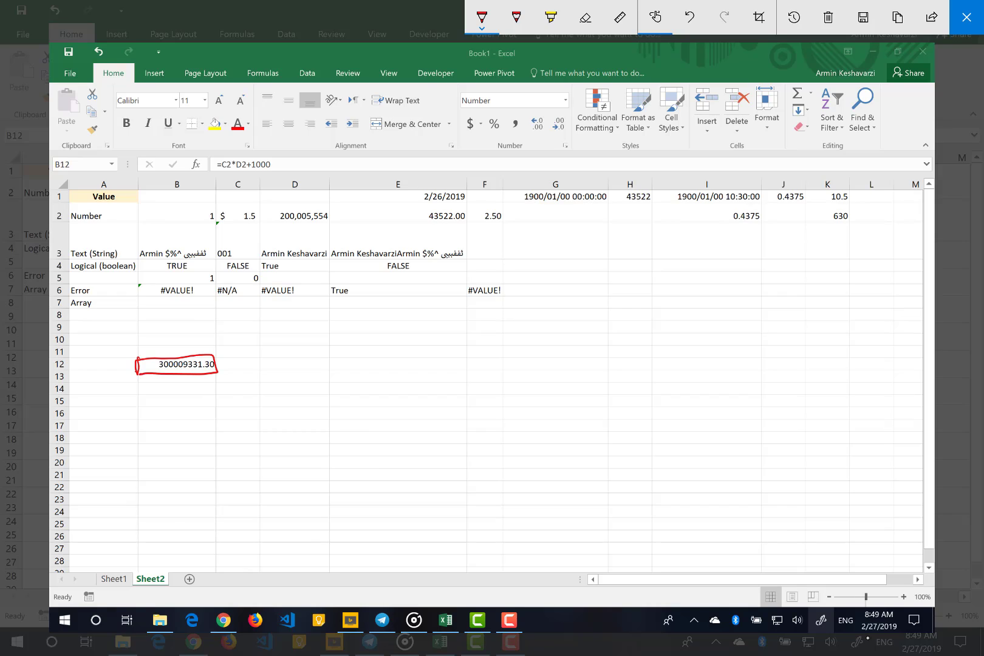
Write "= x + y +" in red beside the B12 result, with arrows from C2 to x and from D2 to y
left_click_drag(228, 366, 220, 360)
mouse_move(245, 218)
left_mouse_down()
mouse_move(229, 343)
mouse_move(247, 344)
mouse_move(255, 368)
left_mouse_up()
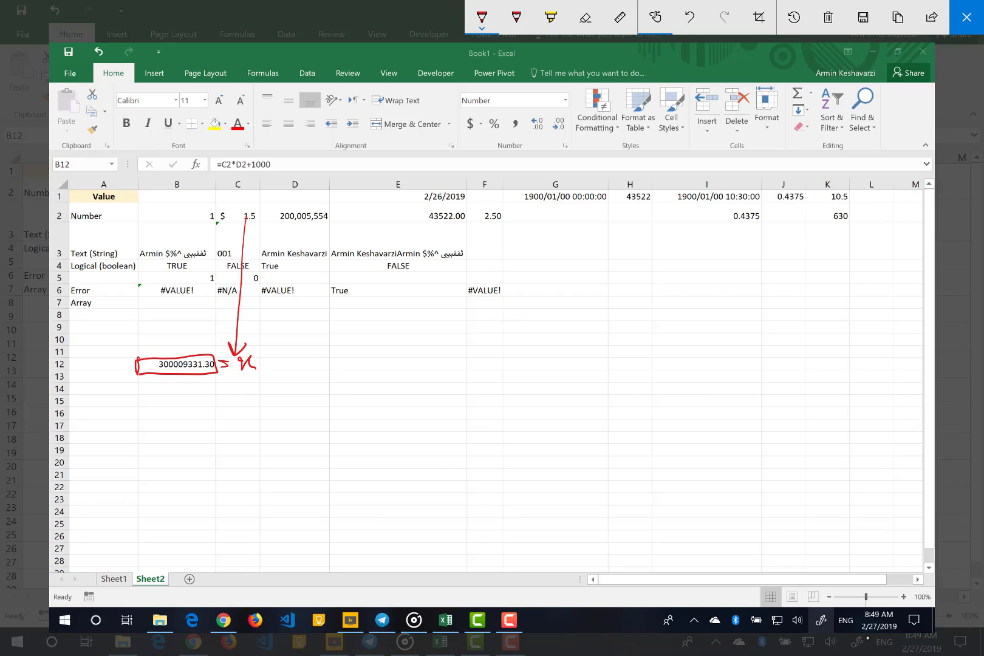
mouse_move(297, 217)
left_mouse_down()
mouse_move(285, 352)
mouse_move(293, 346)
mouse_move(272, 362)
left_mouse_up()
left_click_drag(269, 358, 316, 364)
left_click_drag(310, 359, 310, 369)
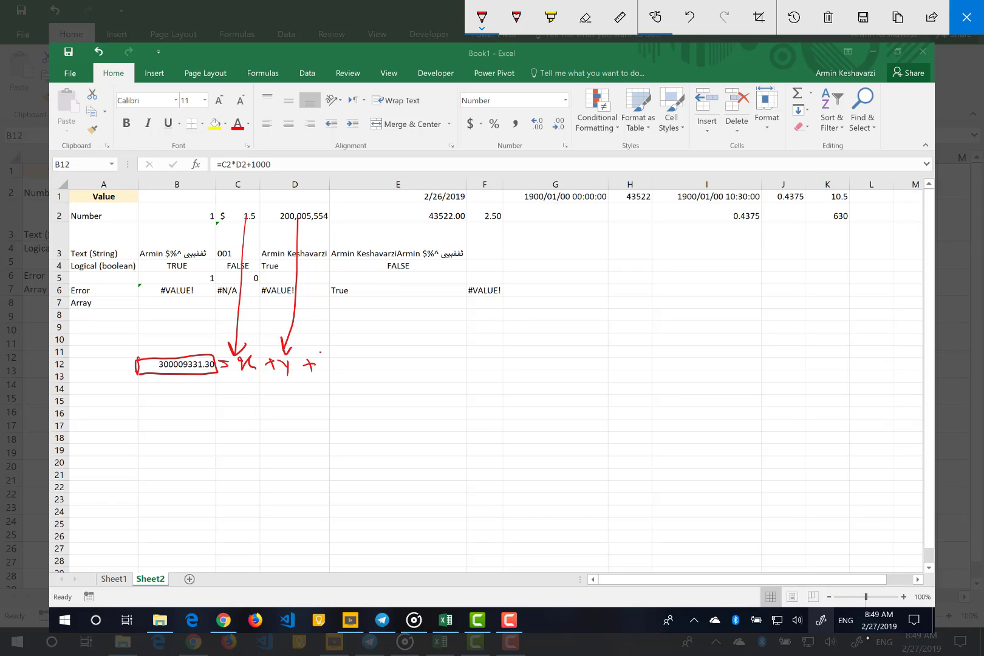
Complete the red equation with b above 1..., and underline its terms with two curved lines
mouse_move(320, 329)
left_mouse_down()
mouse_move(334, 340)
mouse_move(330, 372)
left_mouse_up()
left_click_drag(306, 389, 347, 382)
left_click_drag(378, 373, 250, 387)
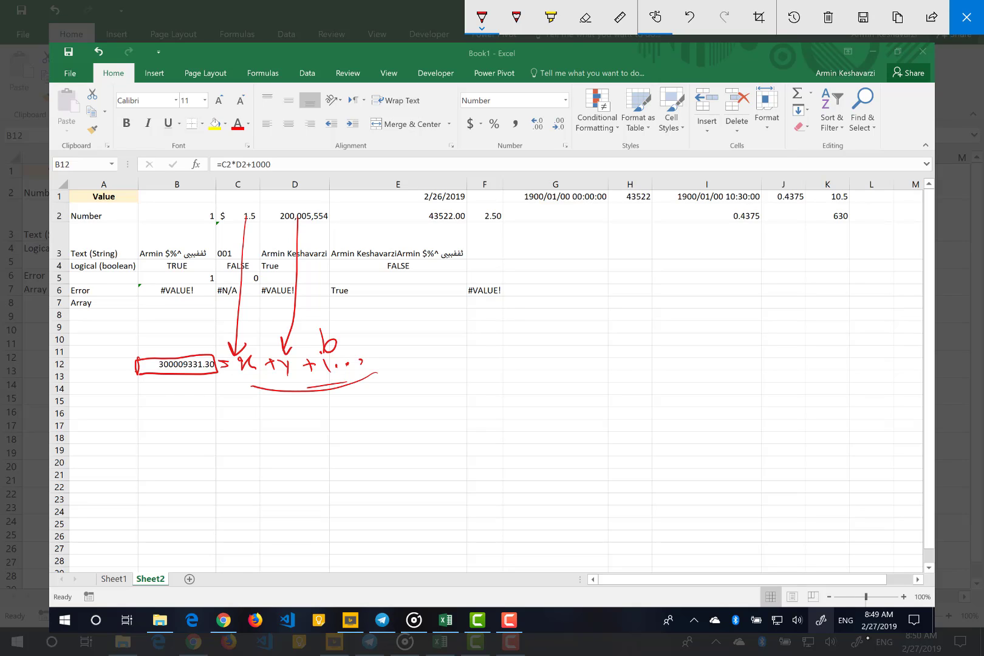
Handwrite a red note below the underlined equation and close the screen sketch to return to the worksheet
left_click_drag(224, 422, 242, 411)
left_click_drag(172, 405, 172, 426)
mouse_move(173, 406)
left_mouse_down()
mouse_move(179, 426)
mouse_move(190, 416)
mouse_move(198, 428)
left_mouse_up()
mouse_move(207, 413)
left_mouse_down()
mouse_move(212, 407)
mouse_move(216, 430)
left_mouse_up()
mouse_move(271, 403)
left_mouse_down()
mouse_move(258, 433)
mouse_move(267, 418)
mouse_move(288, 429)
mouse_move(310, 418)
left_mouse_up()
mouse_move(320, 421)
left_mouse_down()
mouse_move(316, 430)
mouse_move(351, 435)
mouse_move(380, 427)
left_mouse_up()
mouse_move(369, 423)
left_mouse_down()
mouse_move(402, 417)
mouse_move(424, 429)
left_mouse_up()
left_click_drag(429, 420, 456, 417)
mouse_move(461, 409)
left_mouse_down()
mouse_move(454, 435)
mouse_move(484, 422)
left_mouse_up()
mouse_move(476, 415)
left_mouse_down()
mouse_move(475, 431)
mouse_move(532, 424)
left_mouse_up()
left_click(510, 423)
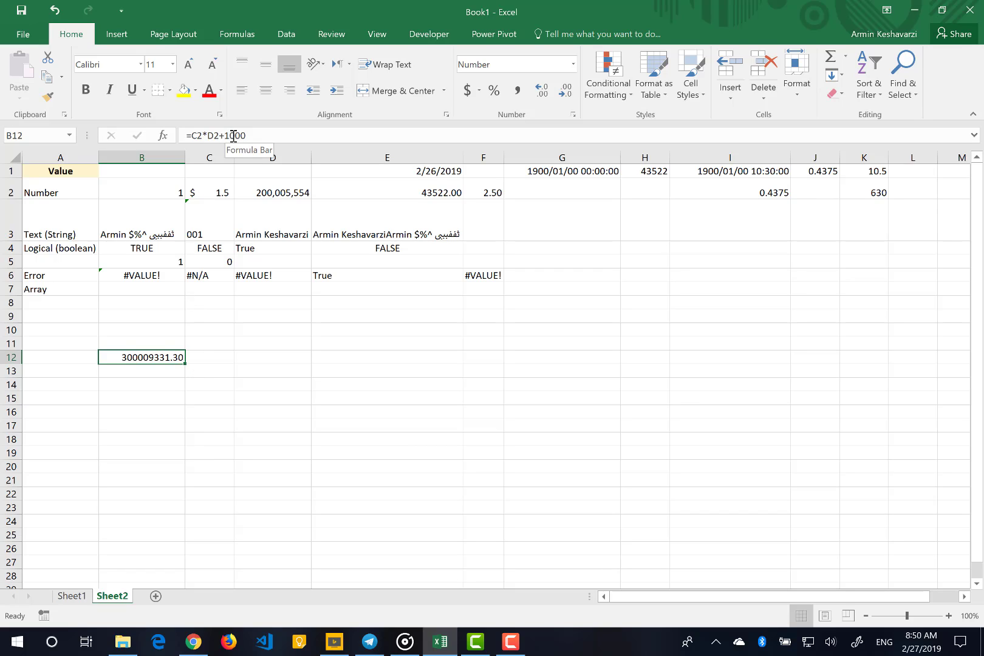
Enter the formula =B2+C2+D2 in cell C12 and check it in the cell
left_click(209, 358)
left_click_drag(145, 190, 286, 185)
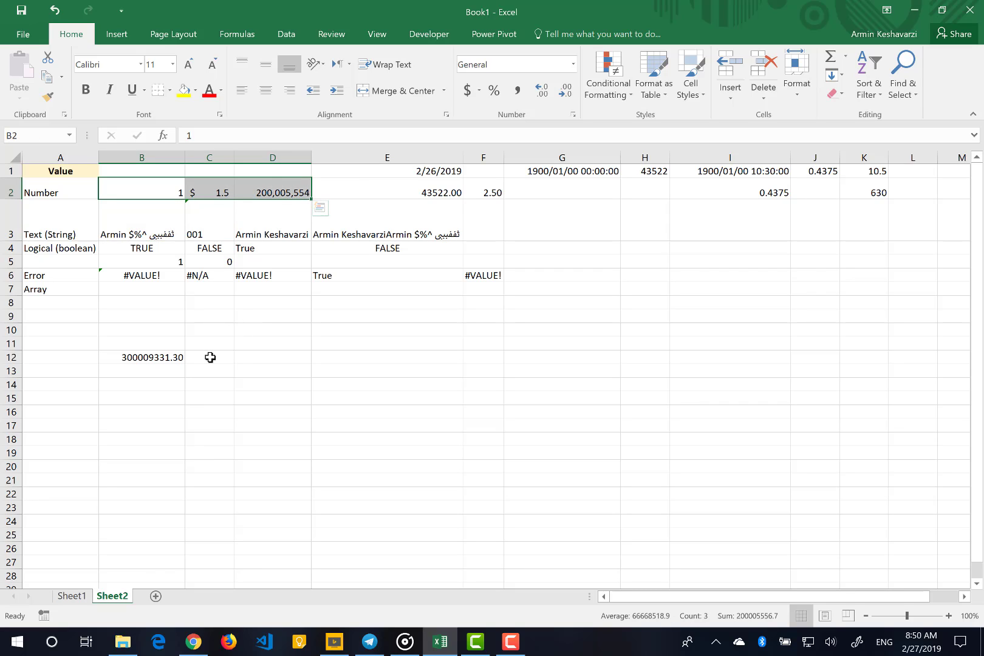
left_click(211, 358)
type("=")
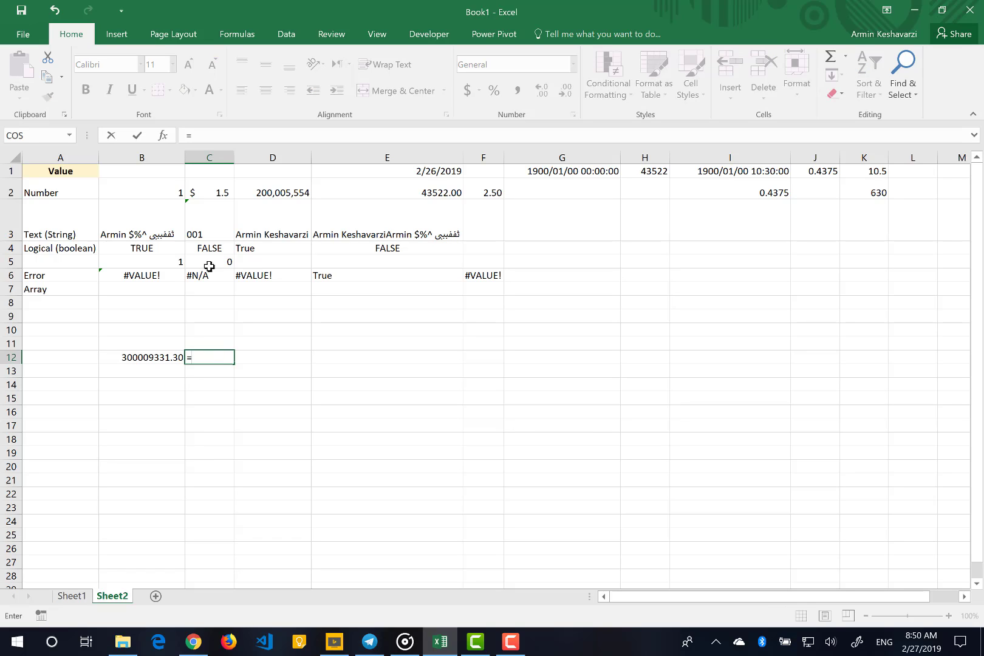
left_click(164, 186)
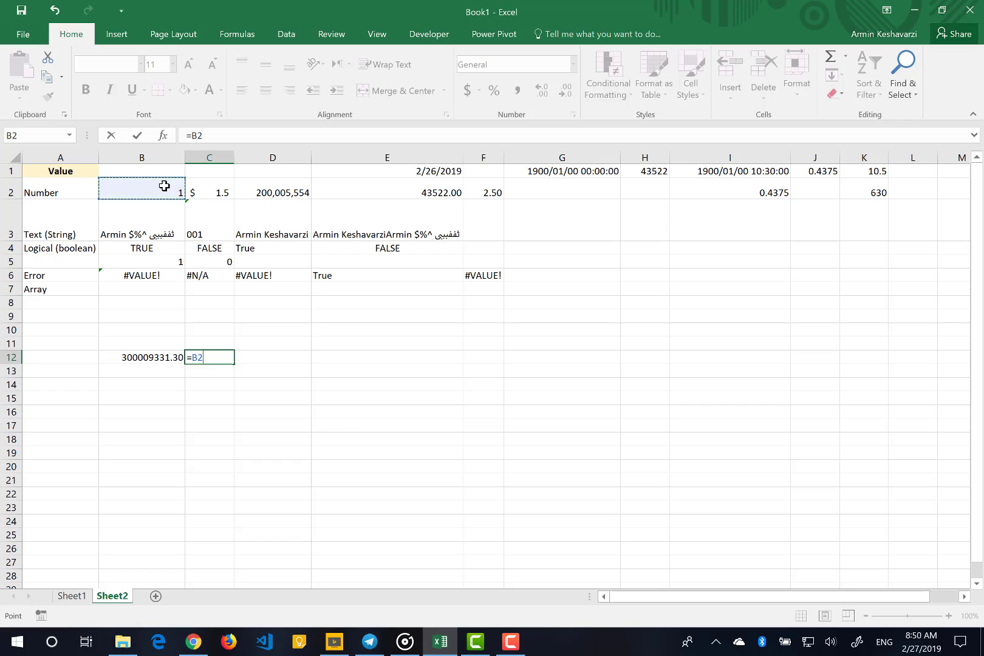
type("+")
left_click(199, 189)
type("+")
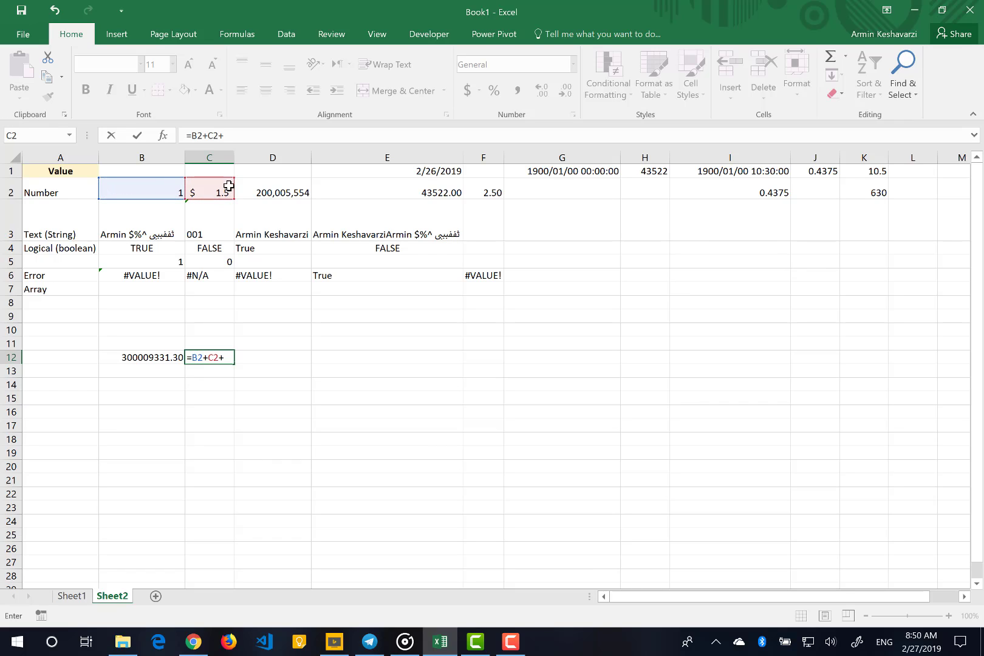
left_click(274, 192)
key("Return")
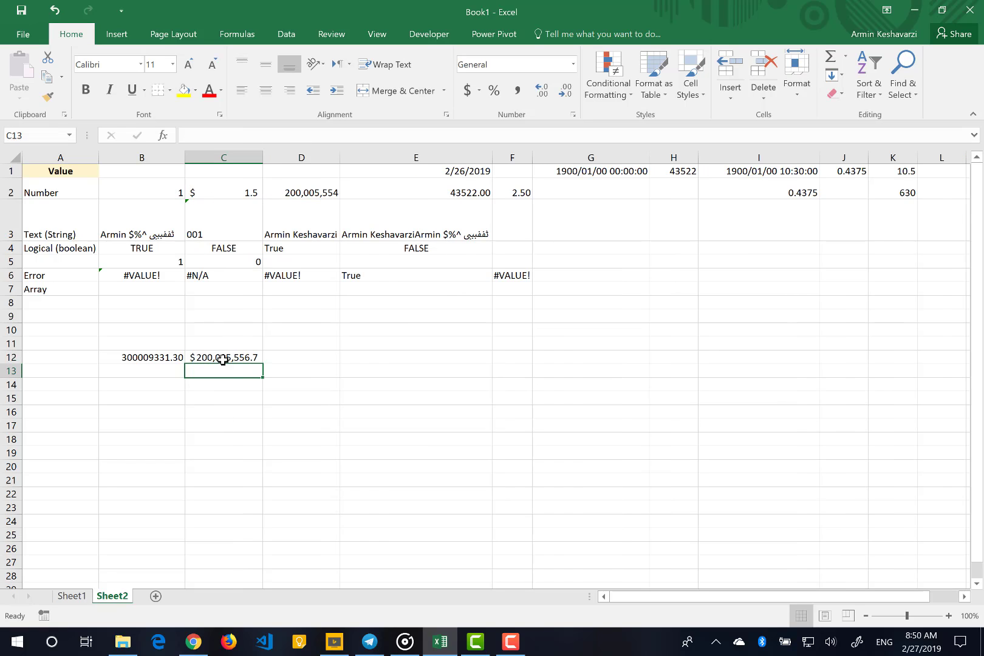
left_click(223, 357)
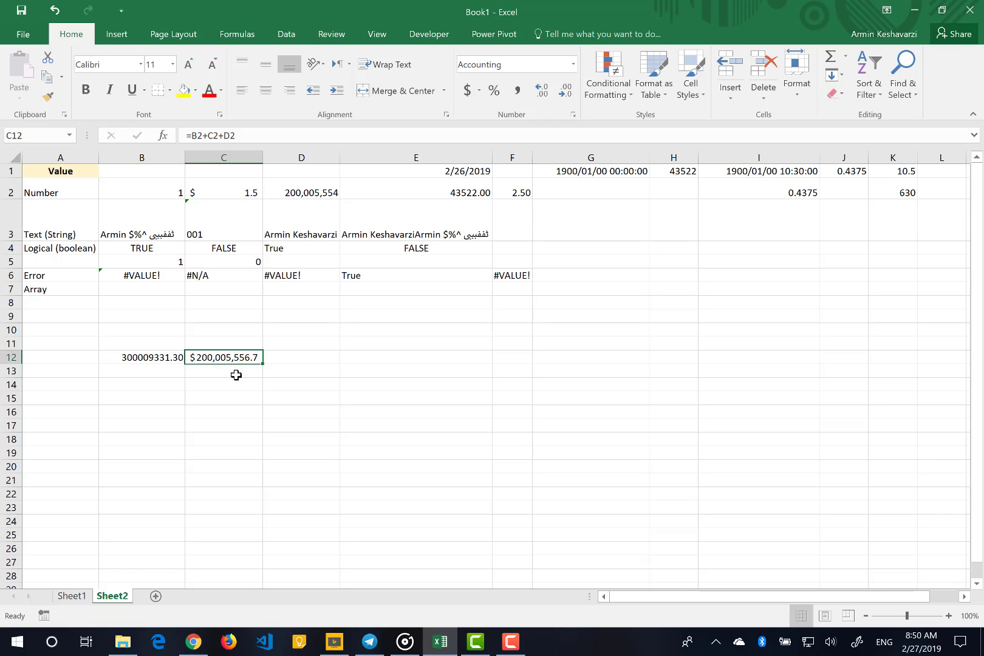
left_click(237, 374)
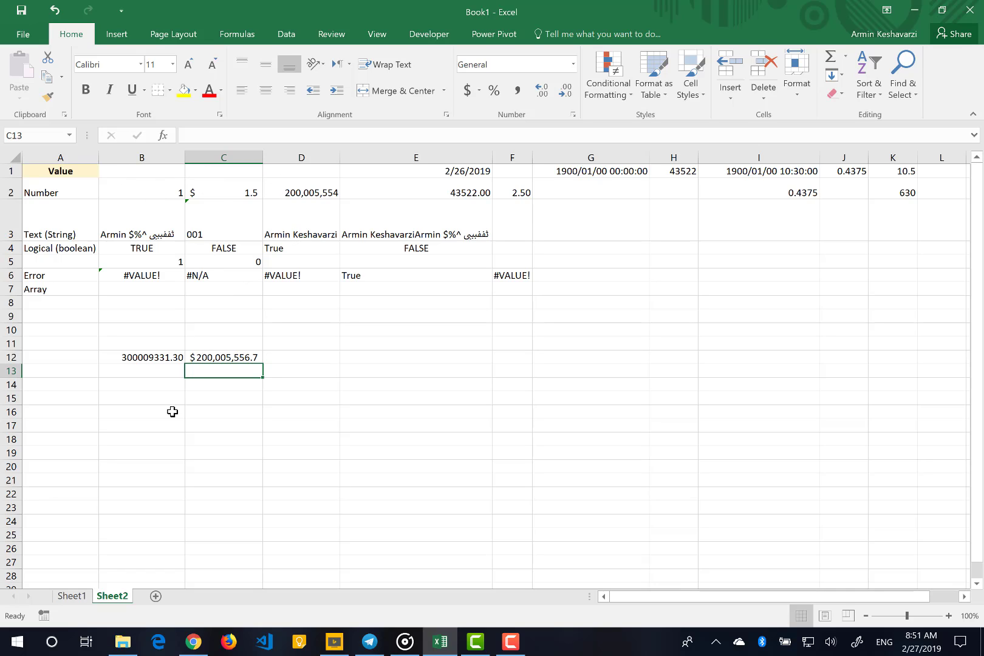
Enter the formula =SUM(B2:D2) in cell C13 and check it in the cell
type("=")
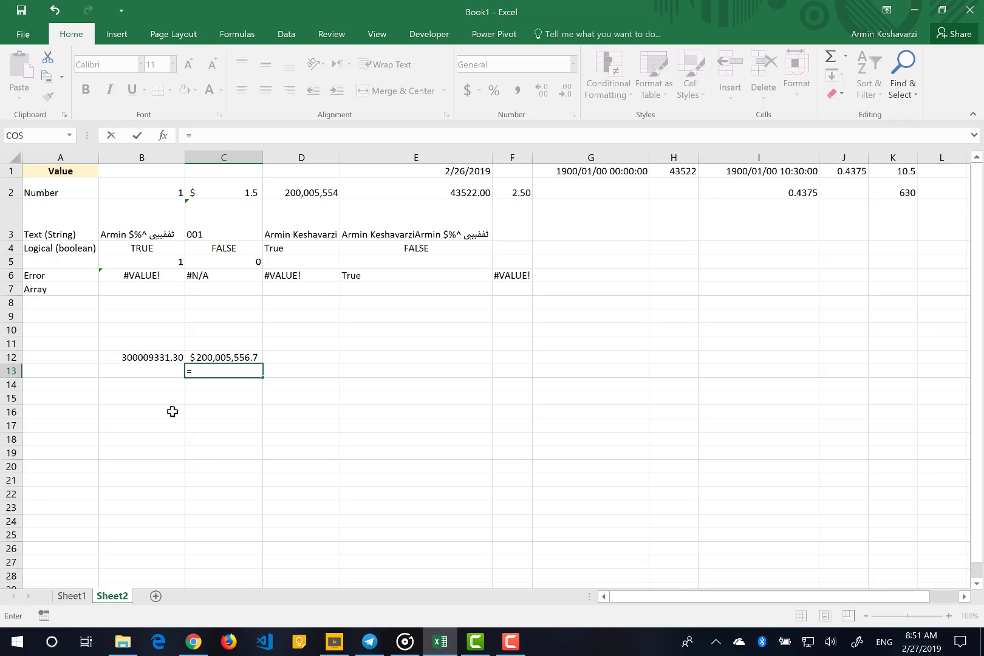
type("su")
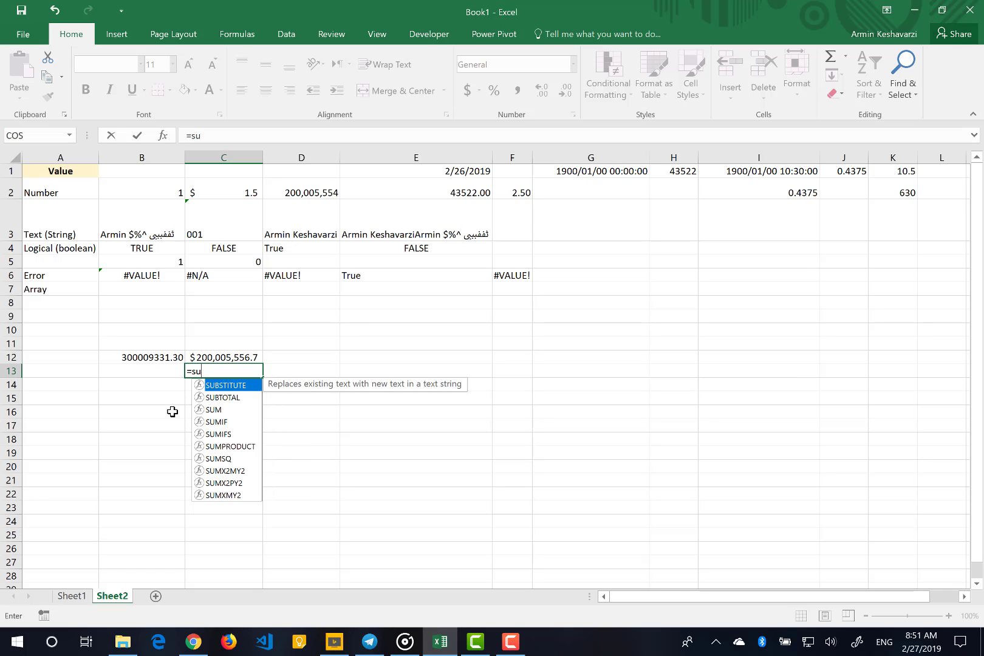
type("m")
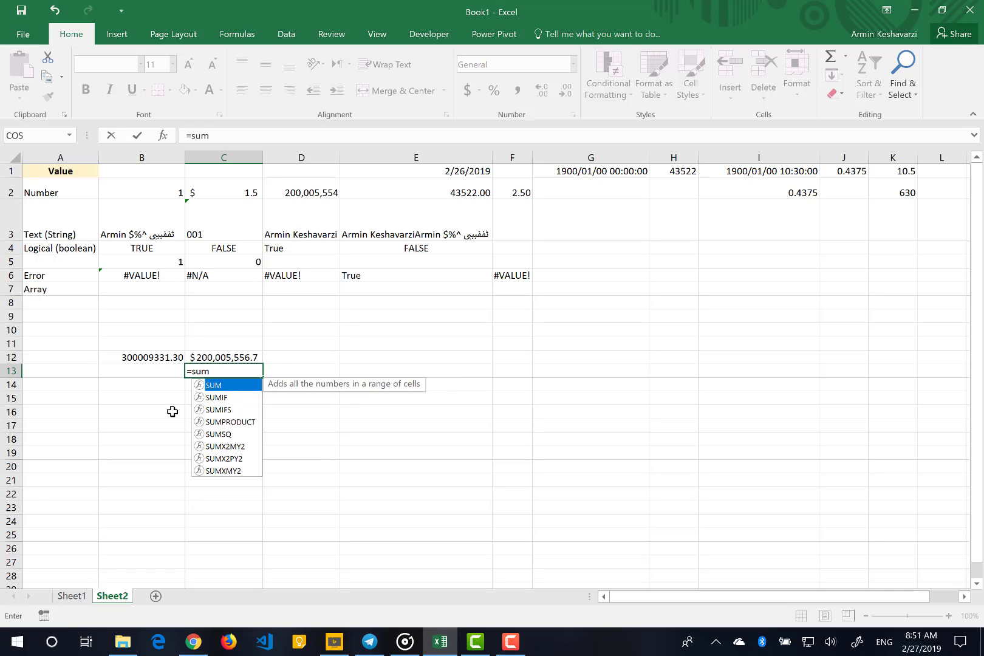
type("(")
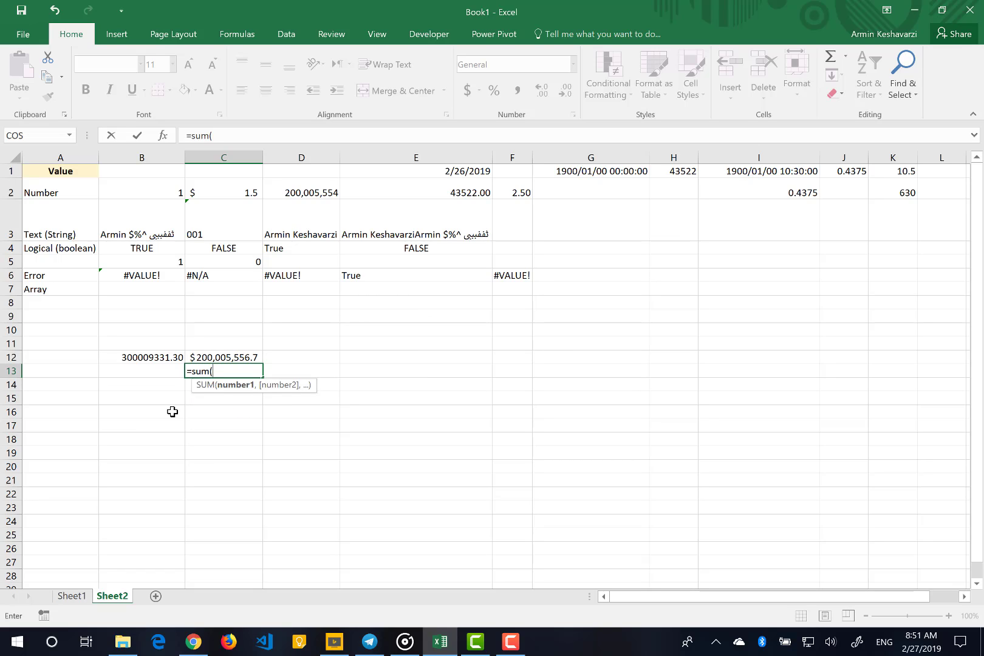
left_click(154, 192)
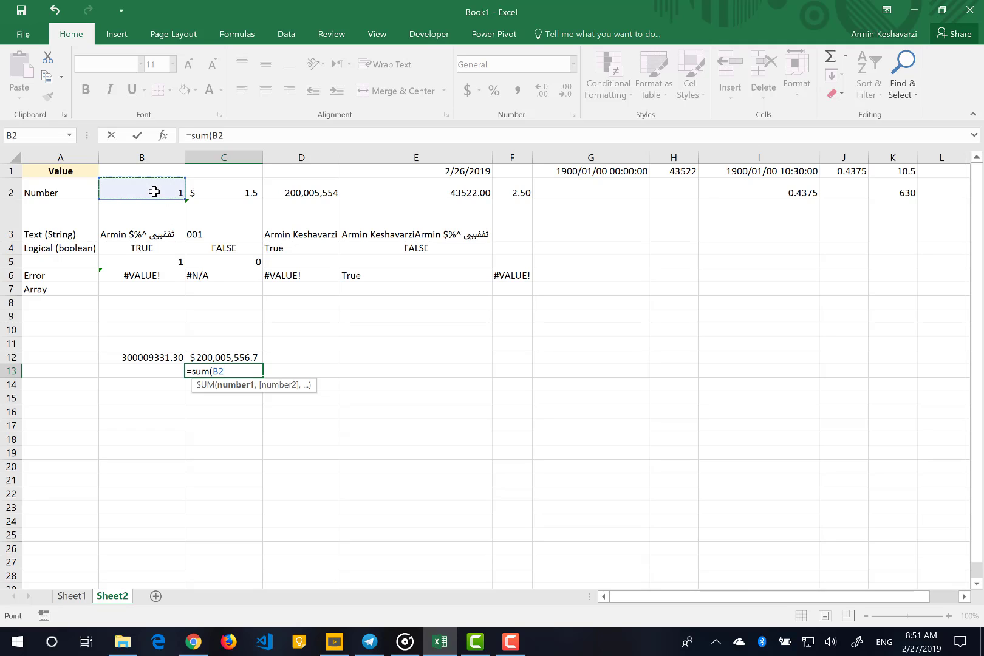
left_click_drag(154, 191, 307, 180)
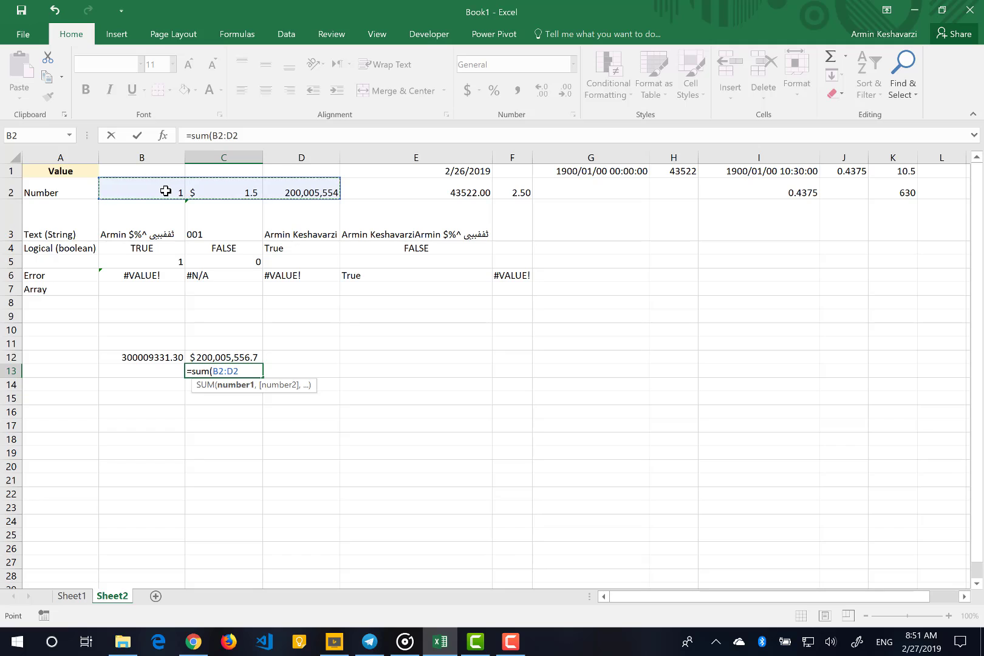
type(")")
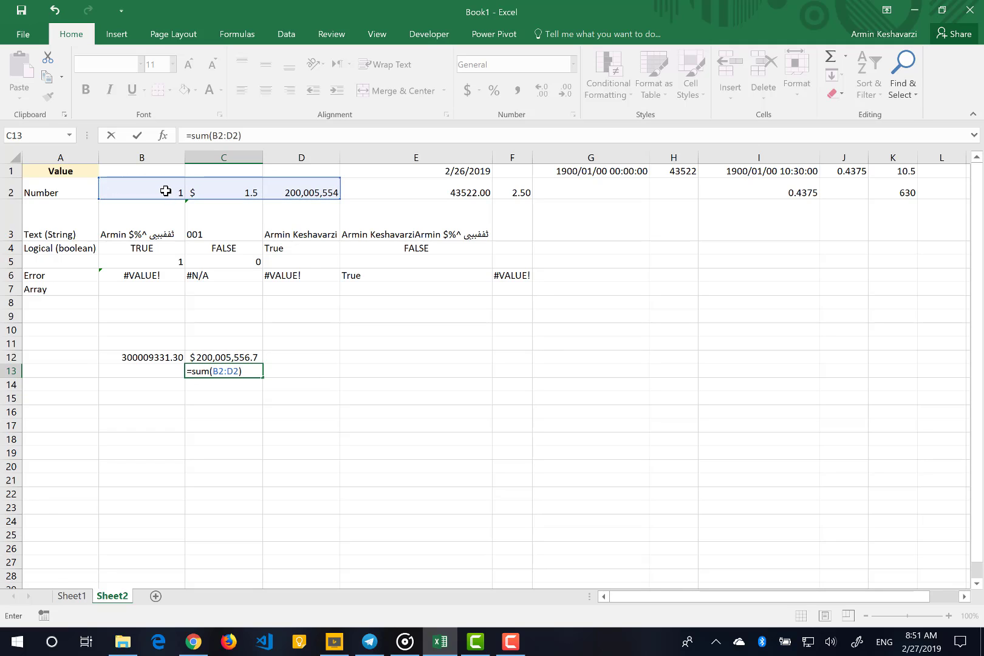
key("Return")
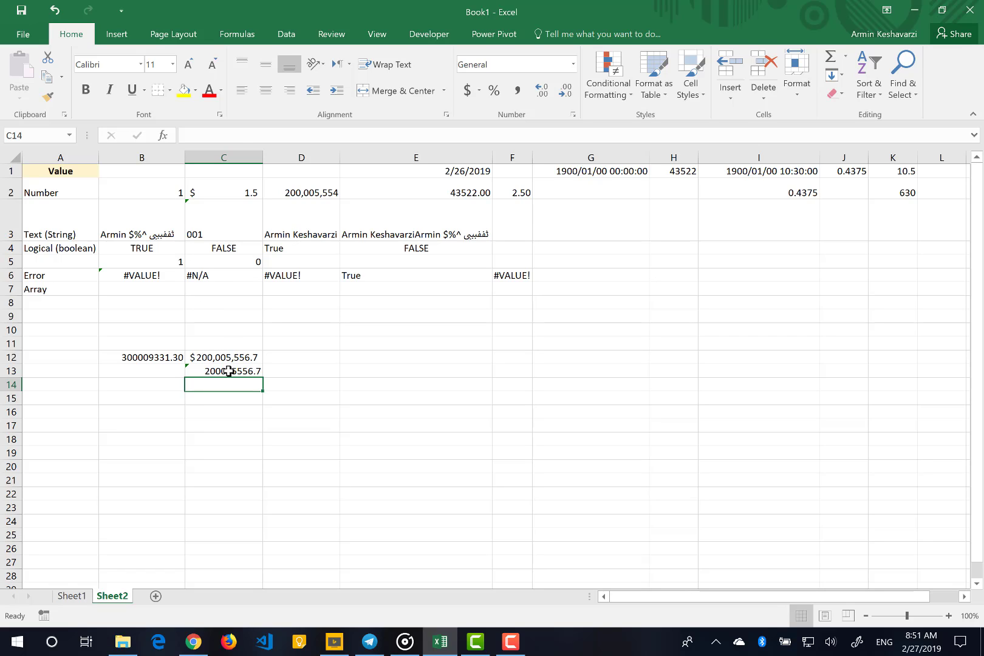
left_click(228, 371)
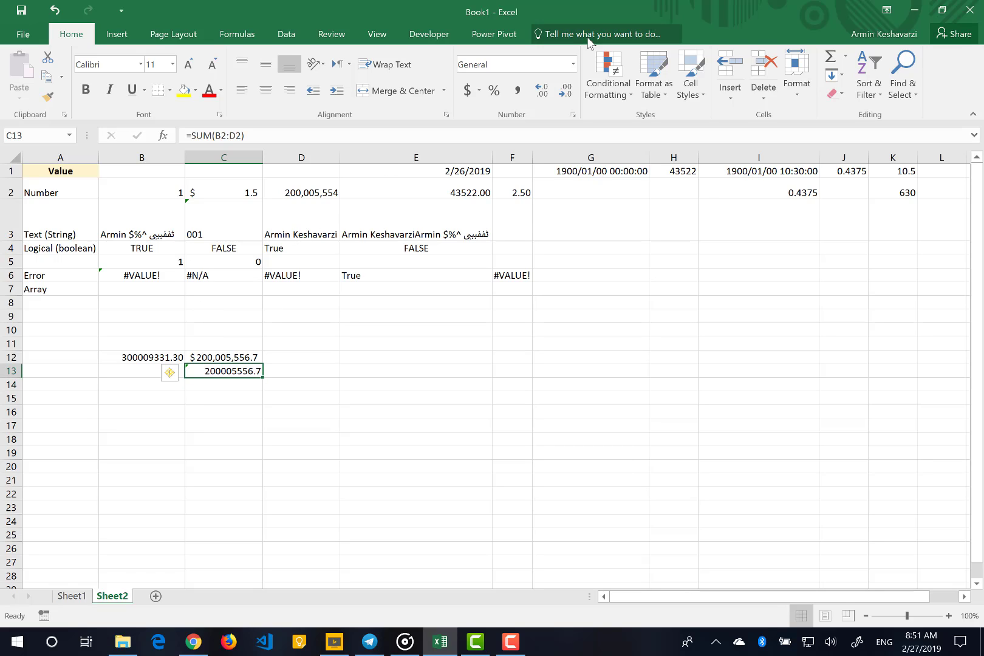
Copy the accounting format from cell C12 to cell C13 with the Format Painter
left_click(220, 355)
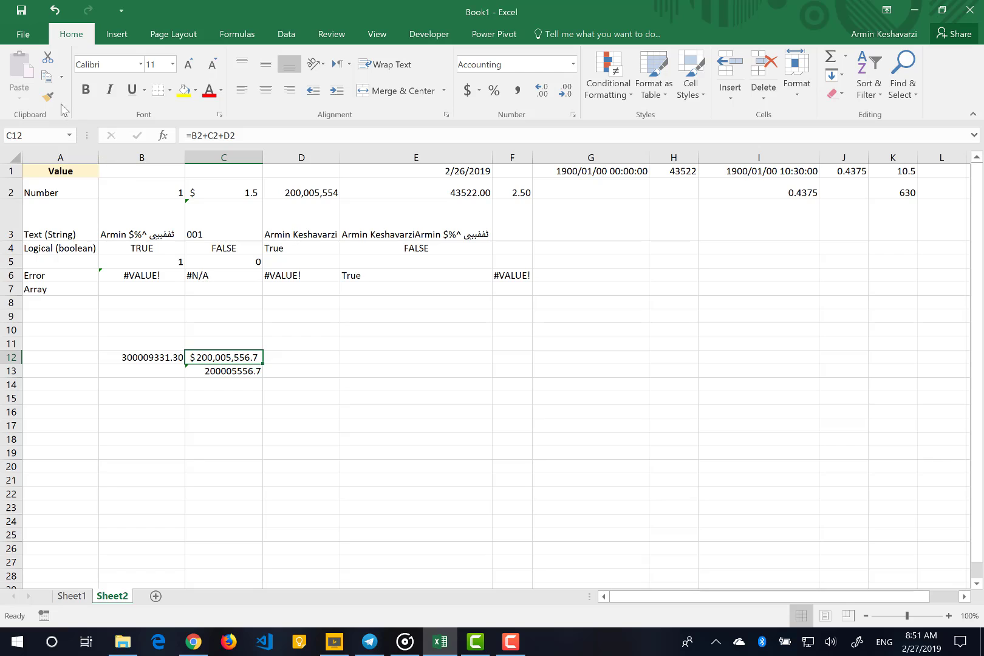
left_click(48, 97)
left_click(229, 372)
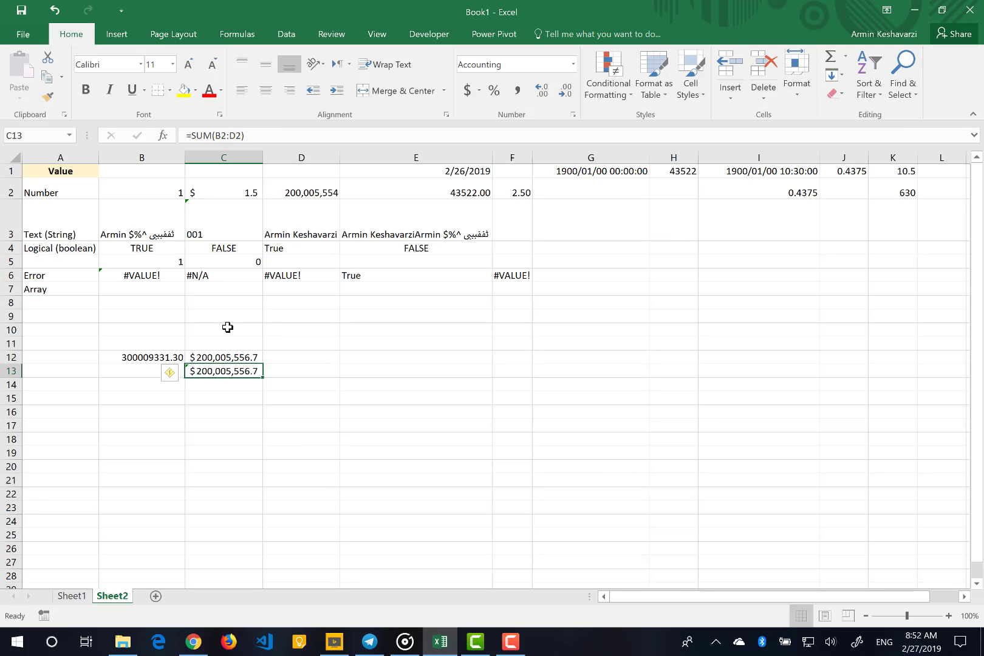
Open a screen sketch and handwrite "= sum(x)" in red beside the C13 result, with an arrow from x to "cell Range"
key("super+w")
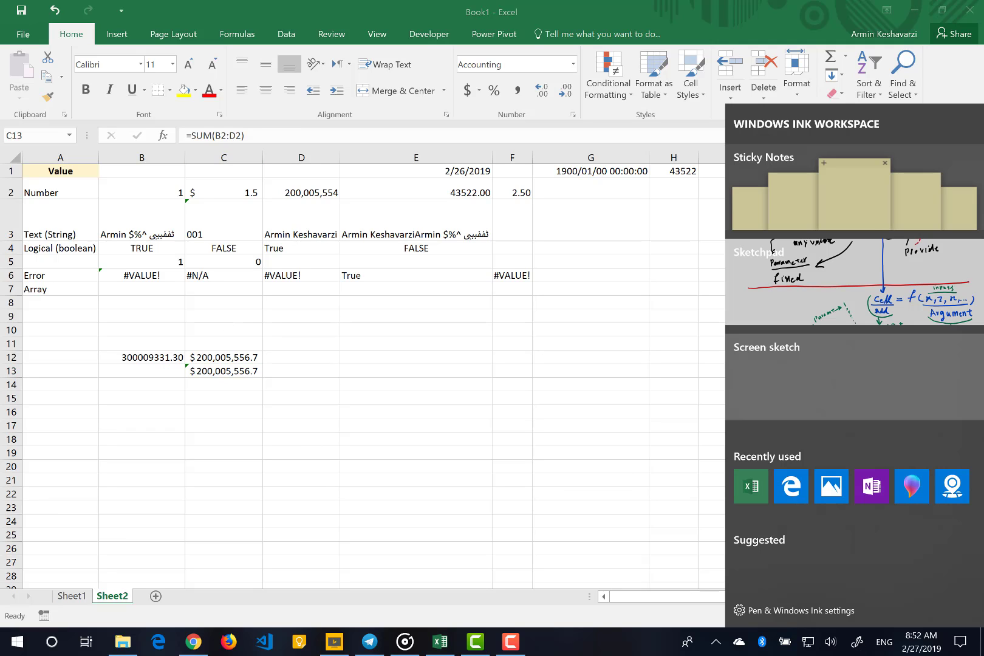
left_click(854, 376)
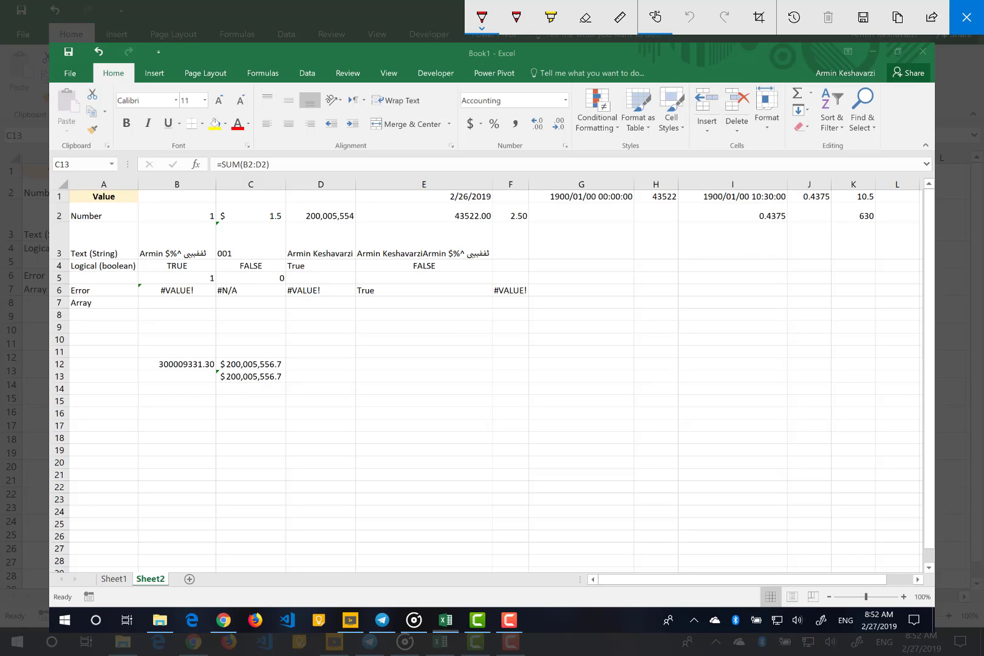
mouse_move(294, 376)
left_mouse_down()
mouse_move(350, 384)
mouse_move(363, 371)
mouse_move(370, 385)
mouse_move(431, 387)
mouse_move(413, 353)
mouse_move(423, 340)
left_mouse_up()
mouse_move(416, 343)
left_mouse_down()
mouse_move(426, 347)
mouse_move(447, 328)
mouse_move(447, 341)
left_mouse_up()
mouse_move(450, 338)
left_mouse_down()
mouse_move(486, 335)
mouse_move(510, 318)
mouse_move(521, 335)
mouse_move(541, 328)
mouse_move(536, 346)
mouse_move(566, 330)
left_mouse_up()
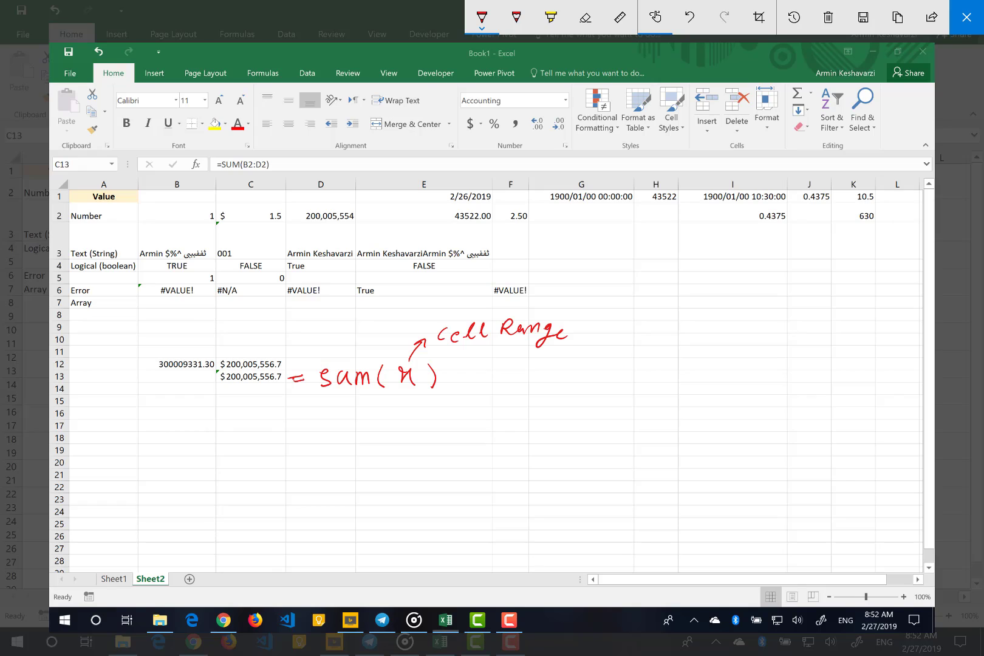
Underline sum, draw an arrow from it back to the C13 result, and point another arrow to the note "fun of → office"
mouse_move(345, 390)
left_mouse_down()
mouse_move(303, 408)
mouse_move(270, 383)
mouse_move(274, 399)
left_mouse_up()
mouse_move(315, 389)
left_mouse_down()
mouse_move(379, 389)
mouse_move(362, 432)
mouse_move(392, 431)
left_mouse_up()
left_click_drag(382, 423, 382, 436)
left_click_drag(424, 407, 413, 442)
left_click_drag(410, 427, 494, 429)
mouse_move(481, 421)
left_mouse_down()
mouse_move(493, 429)
mouse_move(486, 436)
mouse_move(513, 418)
left_mouse_up()
mouse_move(537, 404)
left_mouse_down()
mouse_move(529, 401)
mouse_move(522, 432)
mouse_move(538, 421)
left_mouse_up()
mouse_move(553, 404)
left_mouse_down()
mouse_move(542, 432)
mouse_move(552, 421)
left_mouse_up()
mouse_move(563, 411)
left_mouse_down()
mouse_move(561, 428)
mouse_move(600, 425)
left_mouse_up()
mouse_move(474, 401)
left_mouse_down()
mouse_move(485, 417)
mouse_move(498, 407)
left_mouse_up()
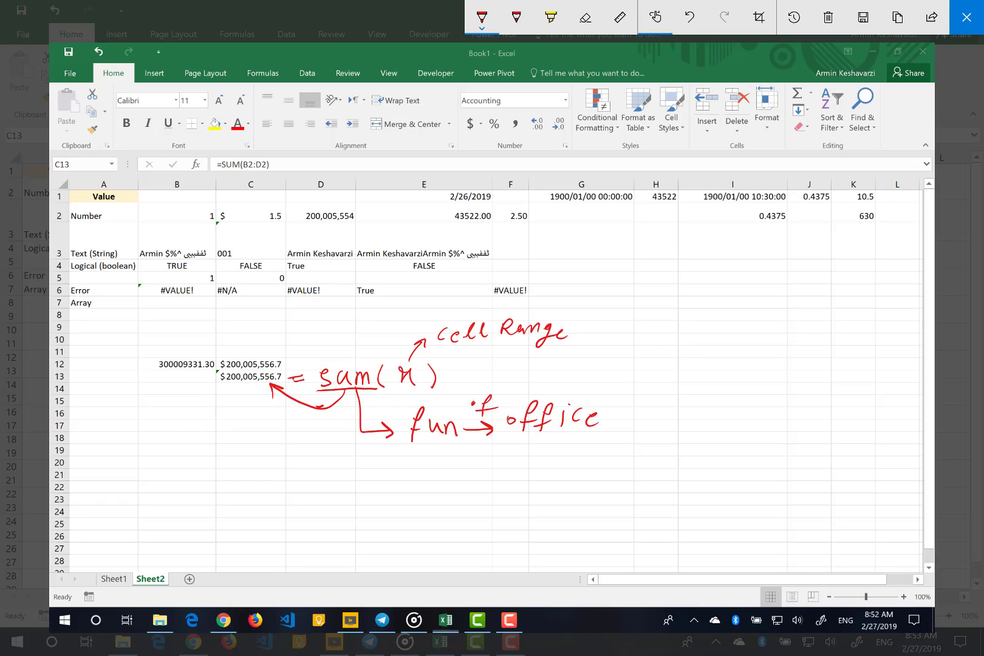
Add a brace beside office with "sum → name" and, below it, an arrow to "6.. → Name" with "call" written above
mouse_move(620, 377)
left_mouse_down()
mouse_move(613, 457)
mouse_move(628, 381)
mouse_move(626, 392)
mouse_move(665, 376)
mouse_move(672, 386)
mouse_move(689, 361)
mouse_move(680, 372)
left_mouse_up()
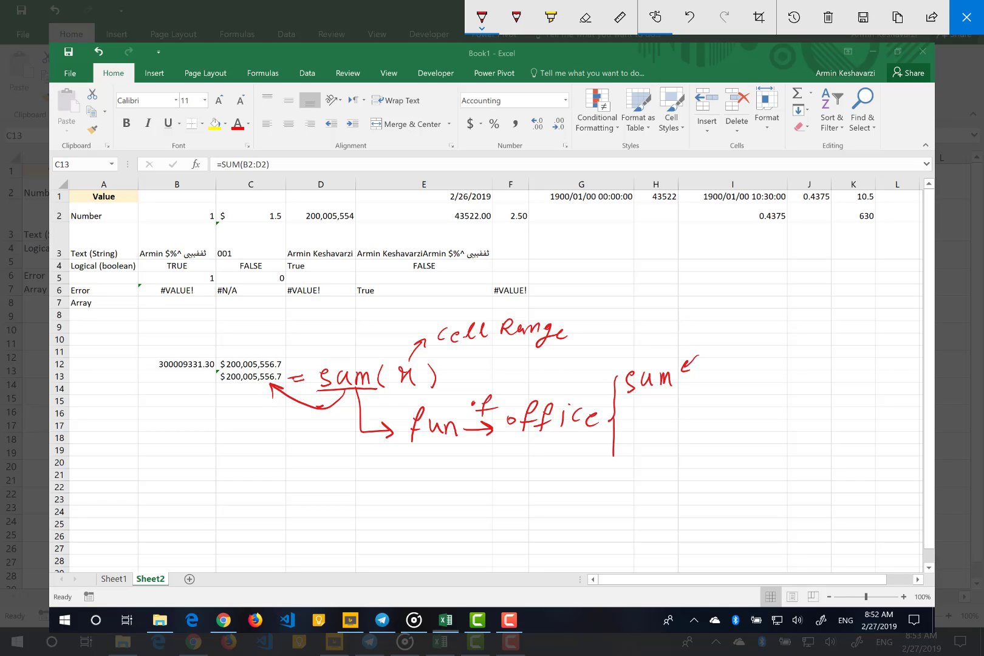
left_click_drag(699, 359, 787, 345)
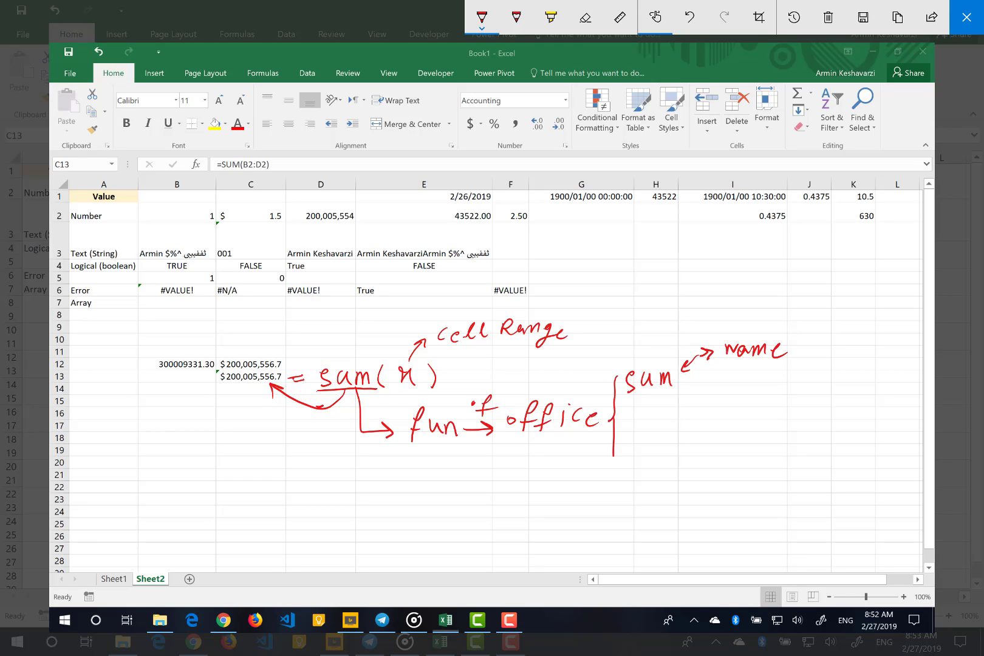
mouse_move(649, 398)
left_mouse_down()
mouse_move(670, 424)
mouse_move(703, 422)
mouse_move(714, 402)
left_mouse_up()
left_click(726, 415)
left_click(742, 413)
left_click_drag(758, 403, 758, 430)
mouse_move(759, 415)
left_mouse_down()
mouse_move(807, 405)
mouse_move(870, 416)
left_mouse_up()
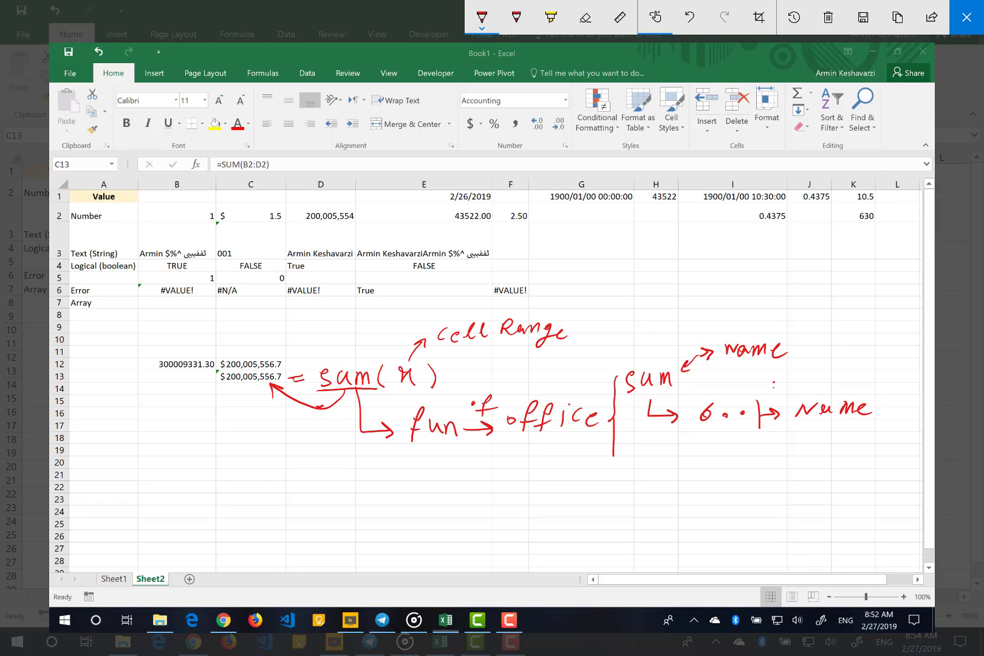
mouse_move(773, 384)
left_mouse_down()
mouse_move(766, 392)
mouse_move(805, 392)
left_mouse_up()
Handwrite "put AV → in ( )" in red below the "6.. → Name" note
left_click_drag(689, 464, 688, 483)
mouse_move(690, 469)
left_mouse_down()
mouse_move(696, 463)
mouse_move(691, 474)
left_mouse_up()
mouse_move(705, 464)
left_mouse_down()
mouse_move(710, 476)
mouse_move(714, 464)
left_mouse_up()
mouse_move(719, 474)
left_mouse_down()
mouse_move(729, 462)
mouse_move(757, 473)
left_mouse_up()
mouse_move(766, 472)
left_mouse_down()
mouse_move(771, 461)
mouse_move(802, 464)
left_mouse_up()
mouse_move(792, 461)
left_mouse_down()
mouse_move(797, 471)
mouse_move(883, 466)
left_mouse_up()
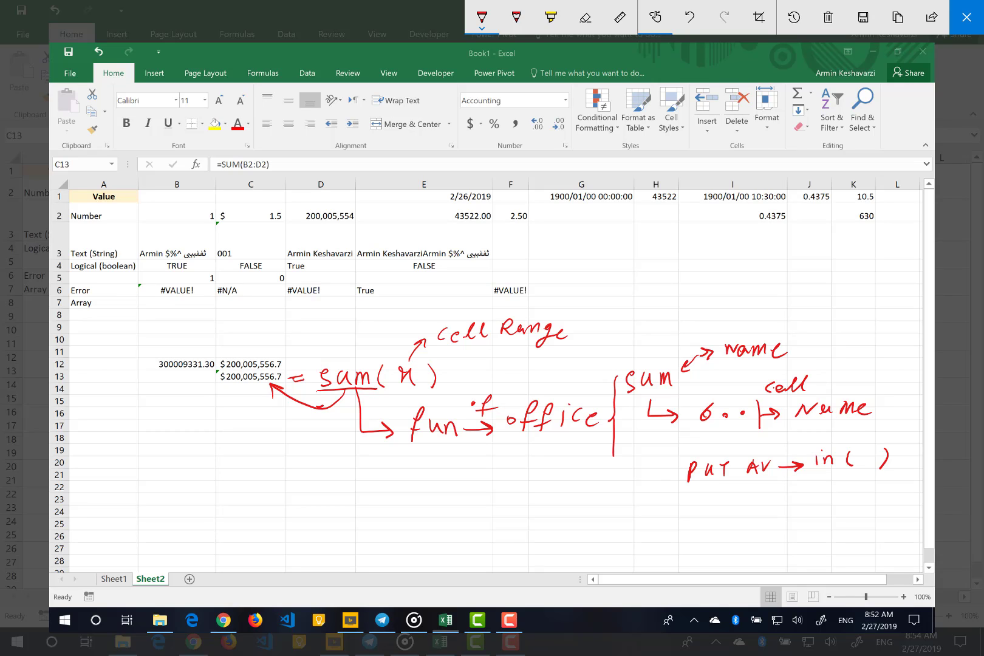
Circle B2:D2 in the sketched formula, point an arrow from it to "puts", and close the screen sketch
mouse_move(254, 153)
left_mouse_down()
mouse_move(249, 181)
mouse_move(254, 153)
mouse_move(284, 198)
left_mouse_up()
mouse_move(274, 192)
left_mouse_down()
mouse_move(276, 207)
mouse_move(332, 189)
mouse_move(334, 202)
mouse_move(308, 202)
left_mouse_up()
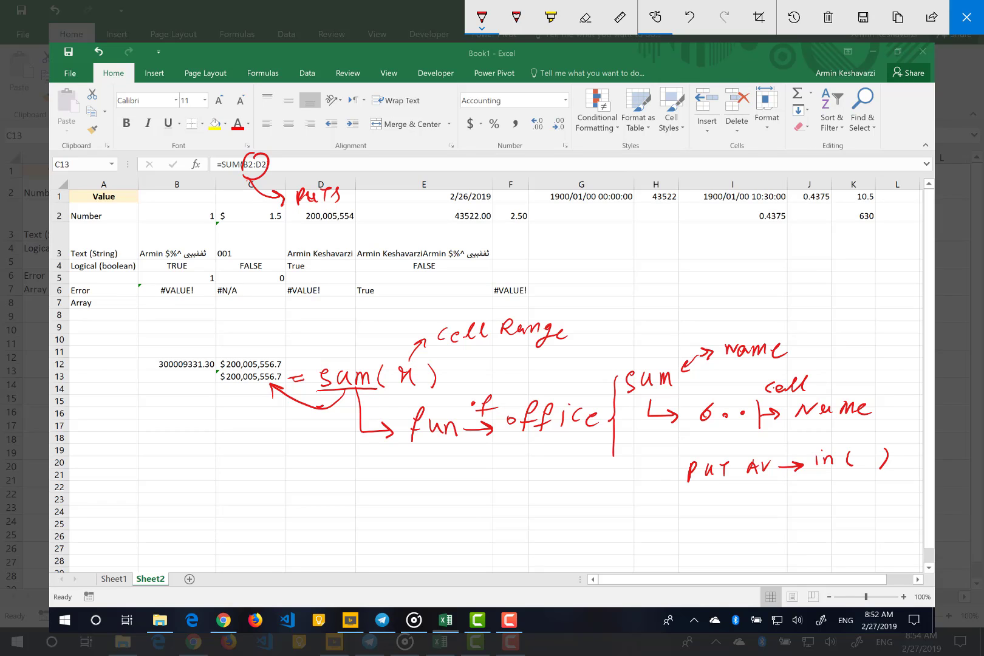
mouse_move(651, 363)
left_mouse_down()
mouse_move(662, 330)
mouse_move(665, 337)
left_mouse_up()
key("Escape")
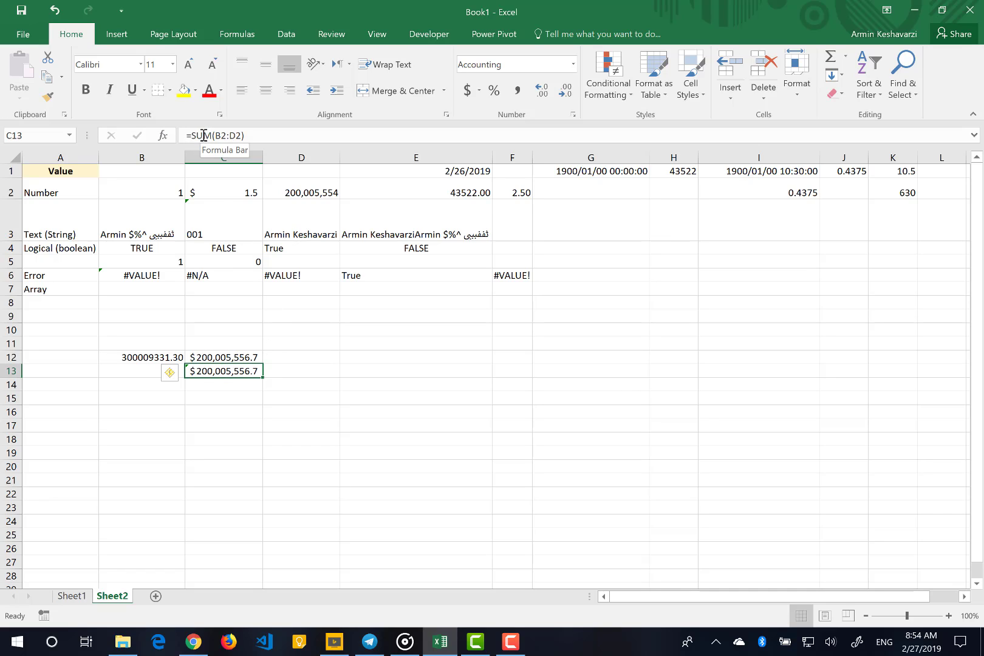
Open the function arguments of the SUM in cell C13 and examine the Number1 to Number5 inputs
left_click(163, 141)
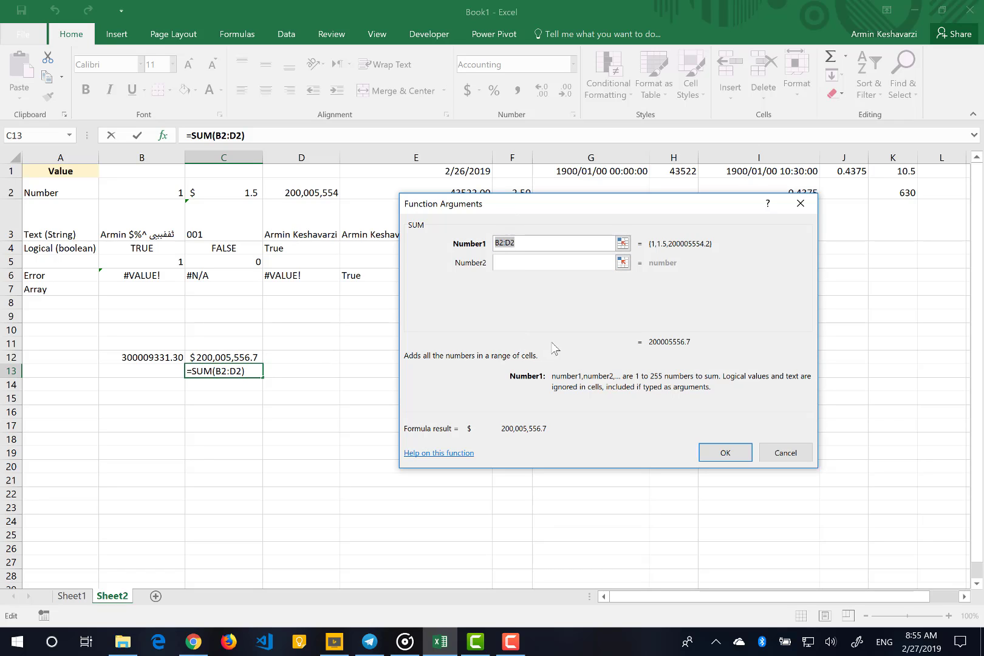
left_click(539, 243)
left_click_drag(515, 242, 494, 242)
left_click(505, 245)
left_click(532, 262)
left_click(518, 283)
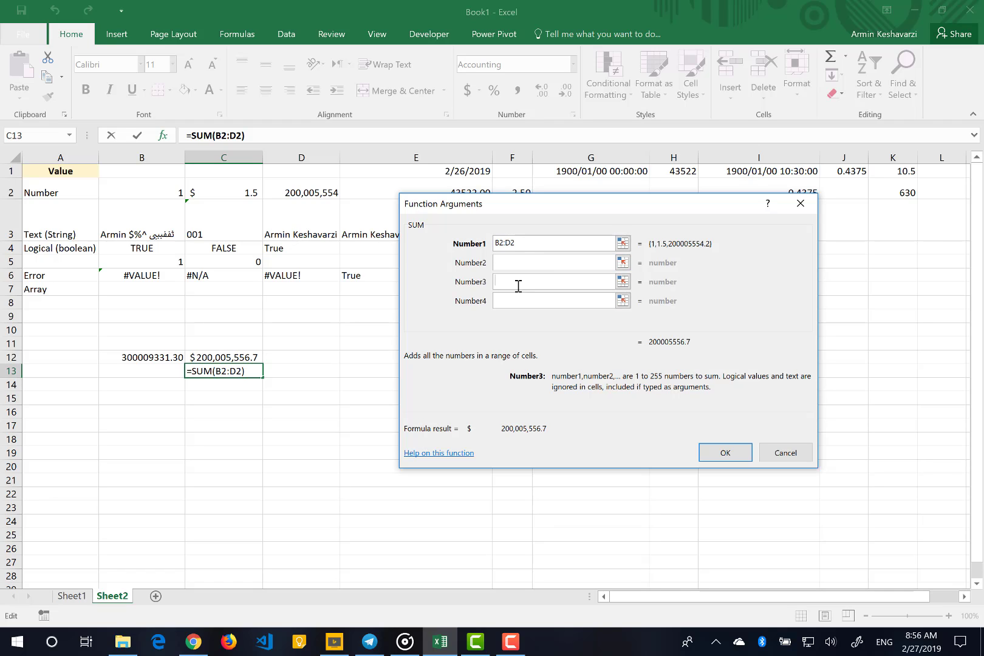
left_click(517, 302)
left_click(515, 322)
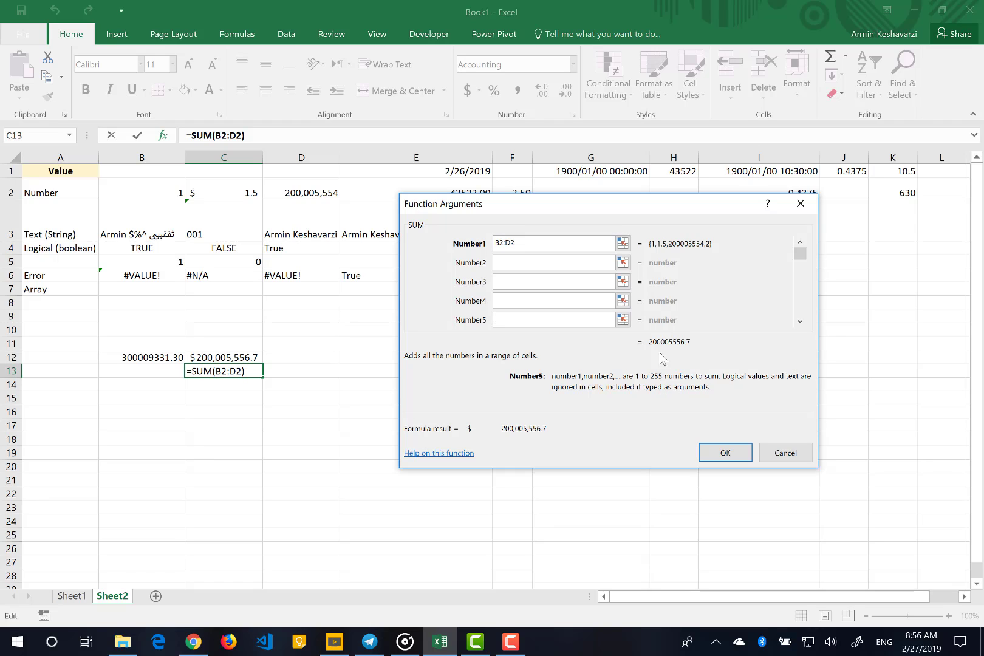
left_click(515, 242)
Set the SUM arguments Number2 to E2, Number3 to F2, Number4 to 1 and Number5 to 3
left_click(504, 262)
left_click_drag(529, 211, 461, 234)
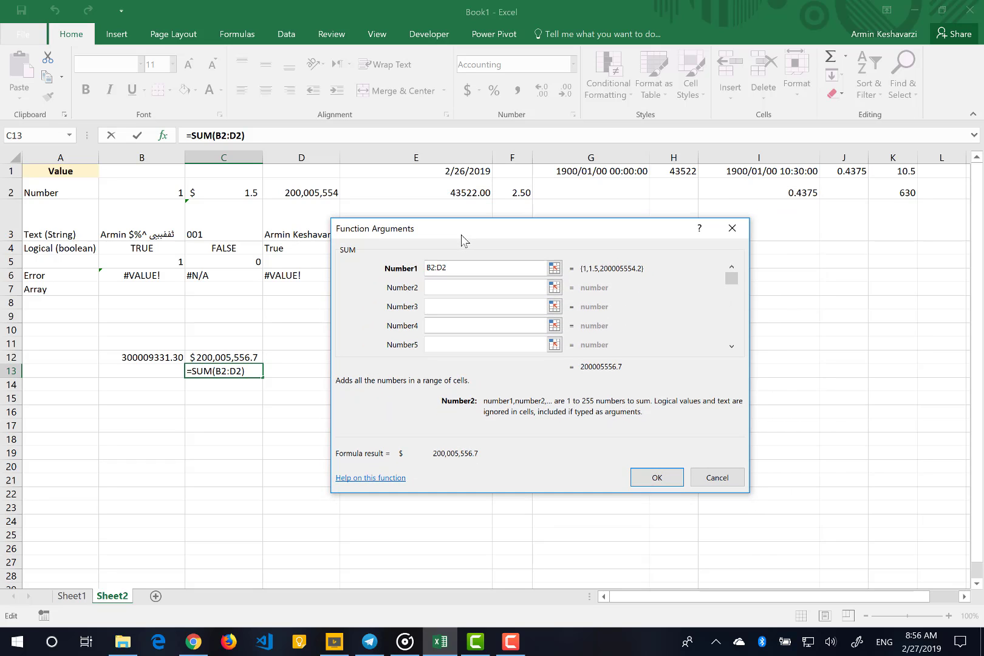
type("E2")
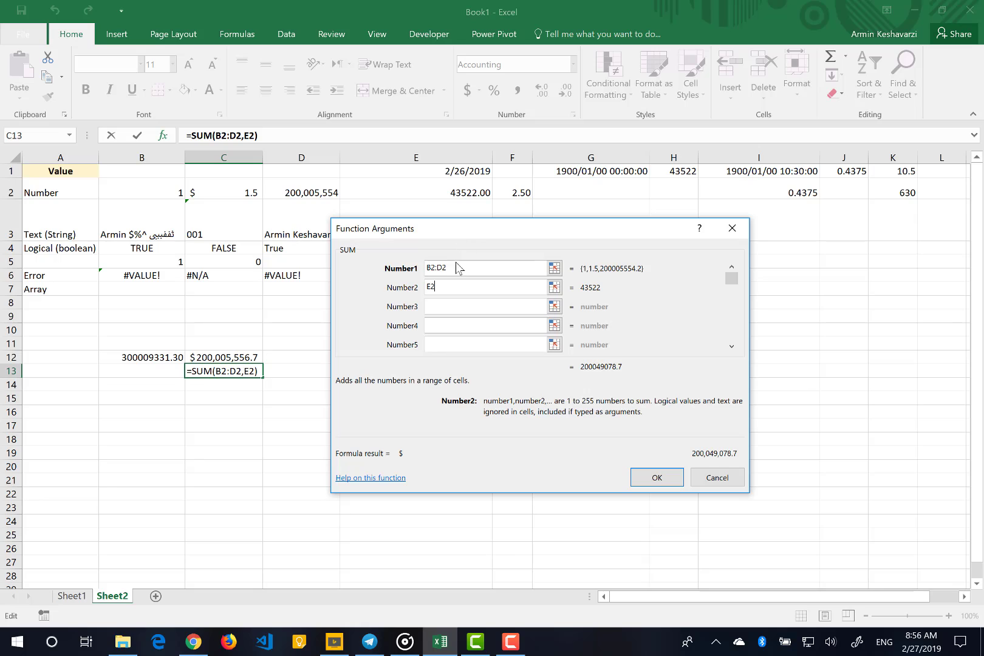
left_click(454, 306)
type("F2")
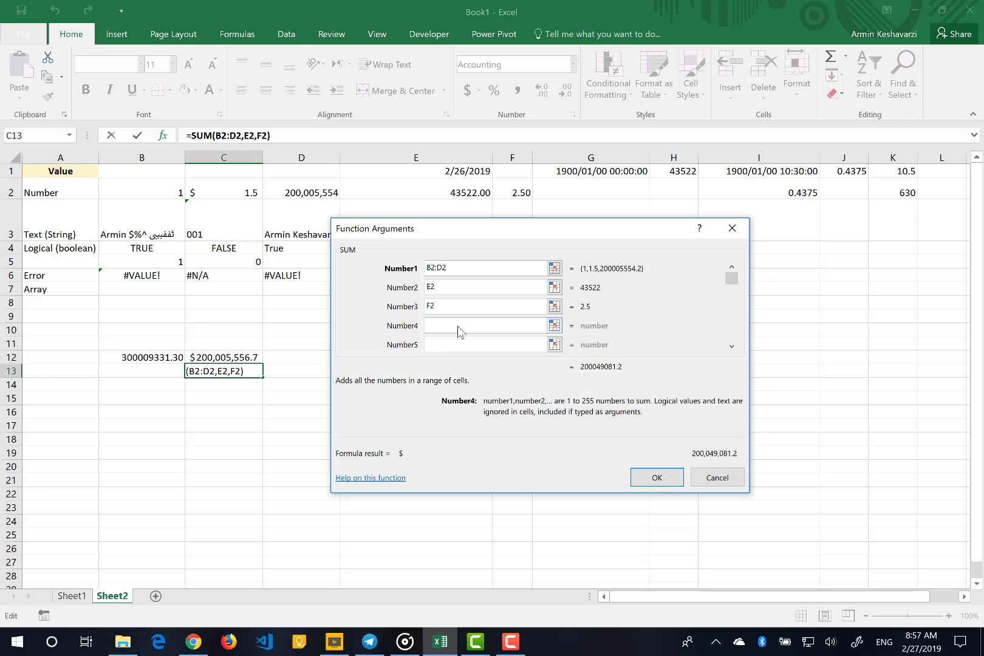
type("1")
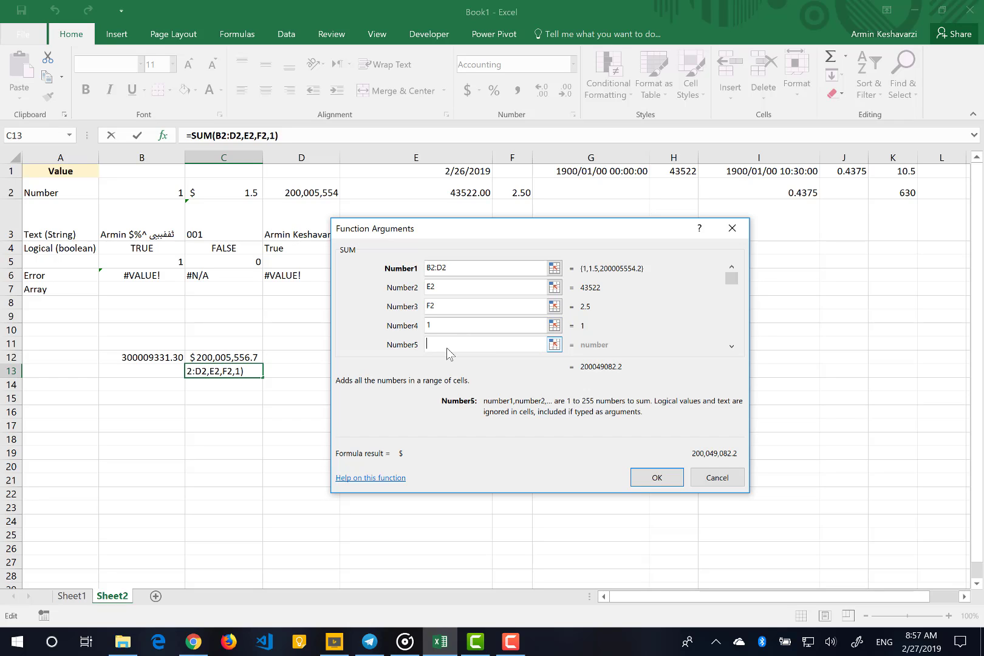
left_click(446, 347)
type("3")
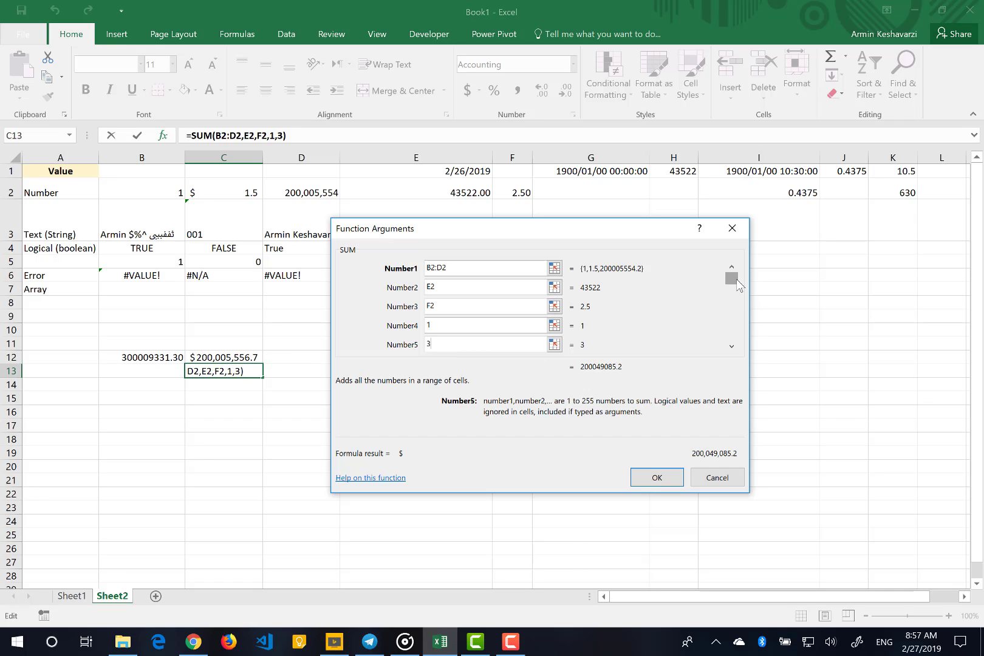
Review the SUM argument list down to Number255 and the references in Number1 to Number3, and accept the arguments
left_click_drag(738, 287, 732, 356)
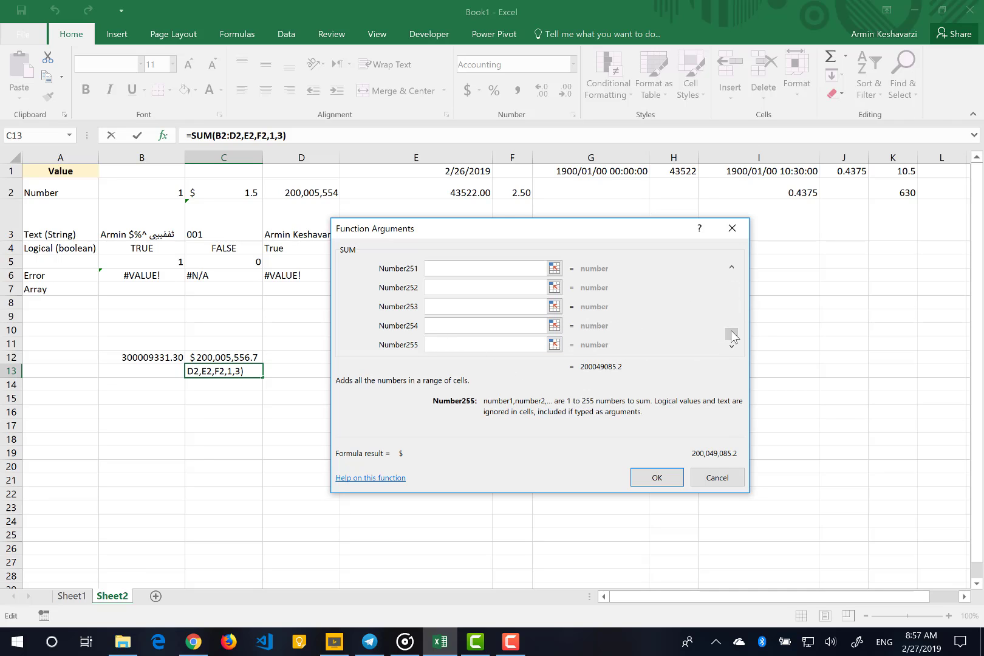
left_click_drag(733, 340, 732, 272)
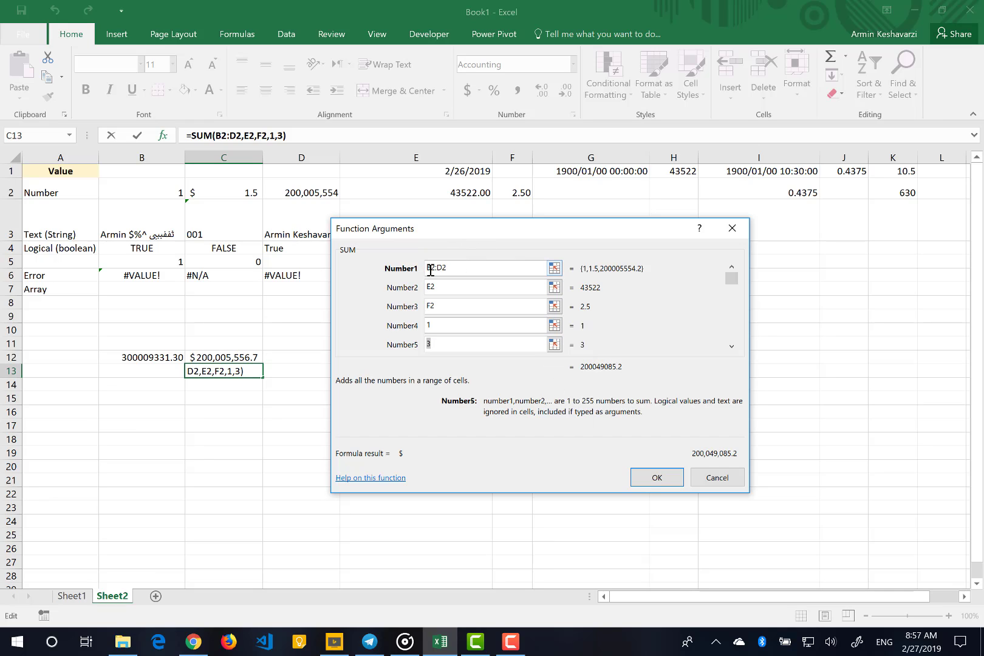
left_click_drag(428, 269, 435, 269)
left_click(437, 269)
left_click_drag(449, 268, 439, 268)
left_click(432, 291)
double_click(431, 286)
left_click(429, 307)
double_click(429, 307)
left_click(659, 478)
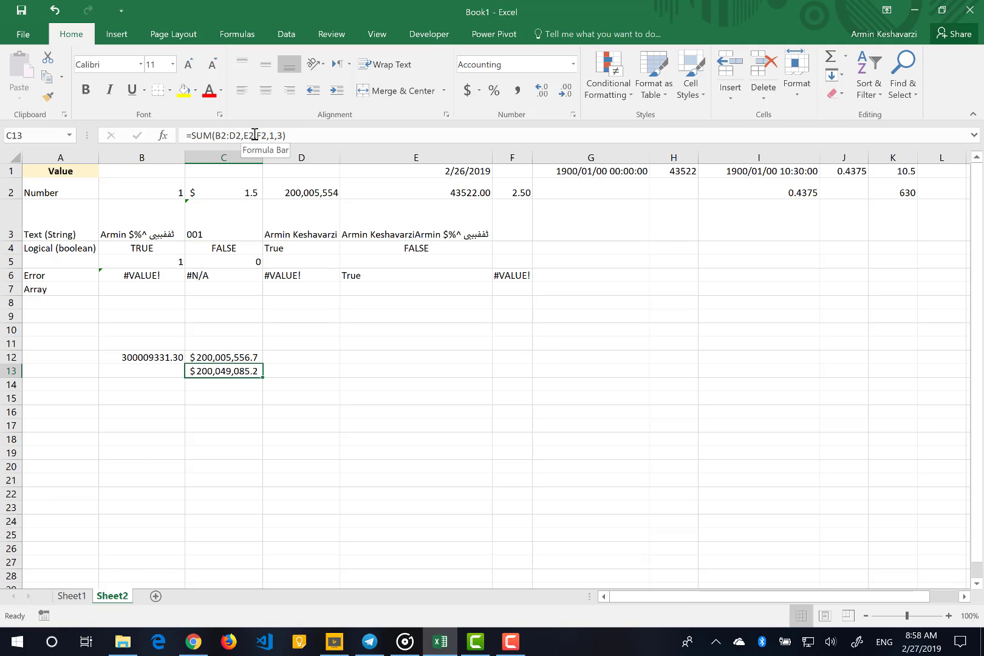
Set the Number4 argument of the SUM in C13 to a first name without quotation marks and accept it
left_click(164, 135)
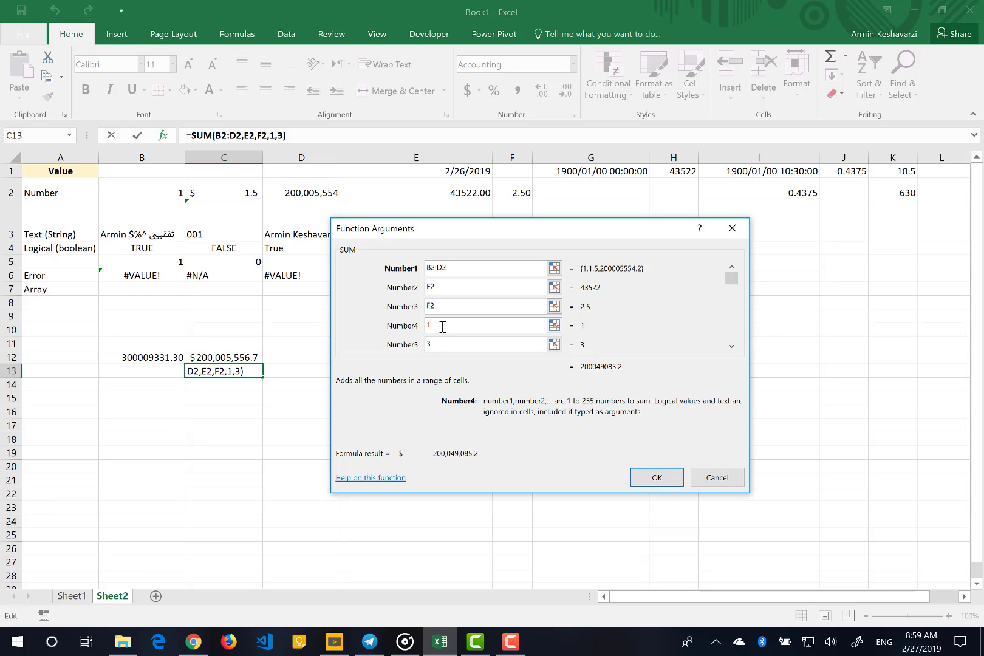
key("BackSpace")
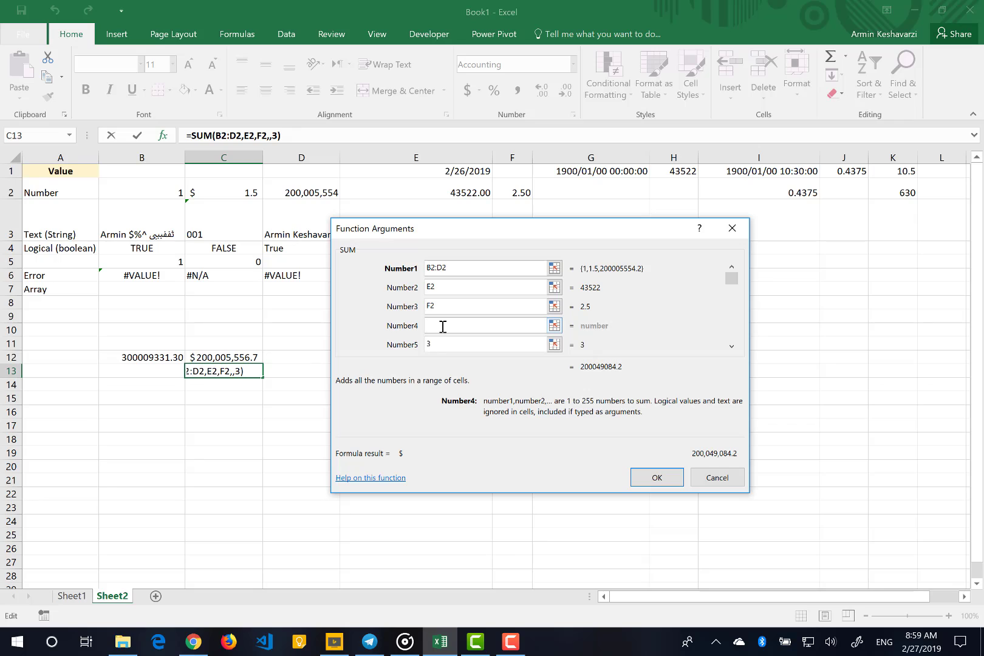
type("Ar")
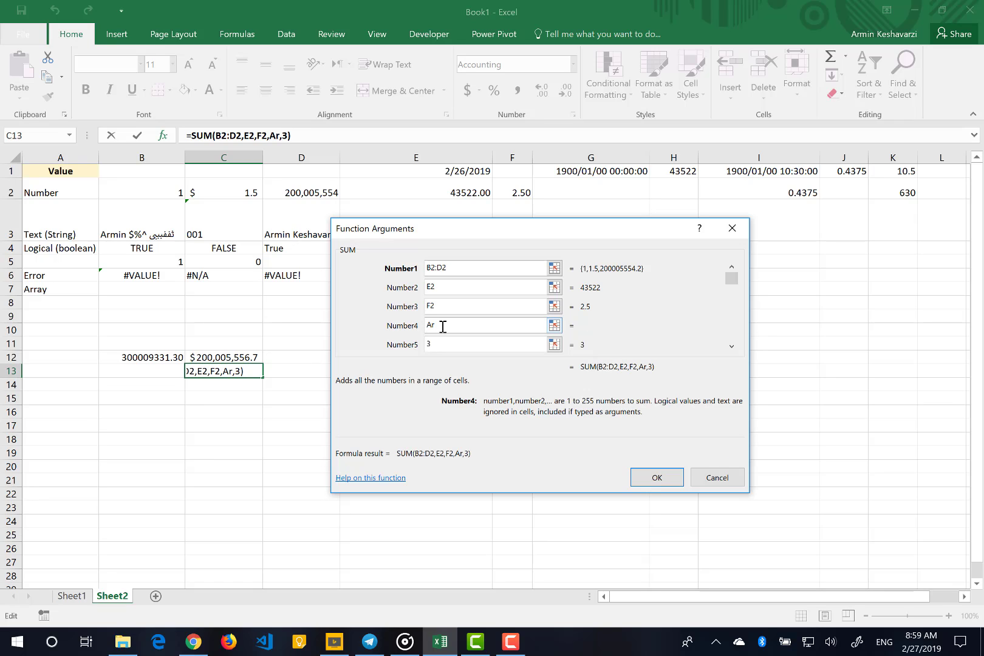
type("min")
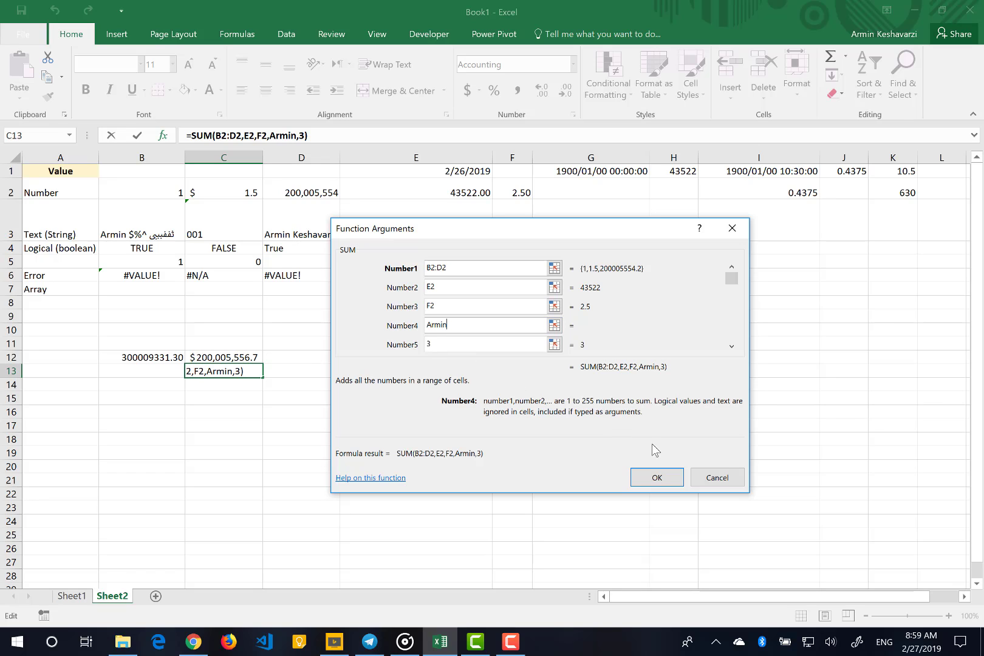
left_click(655, 477)
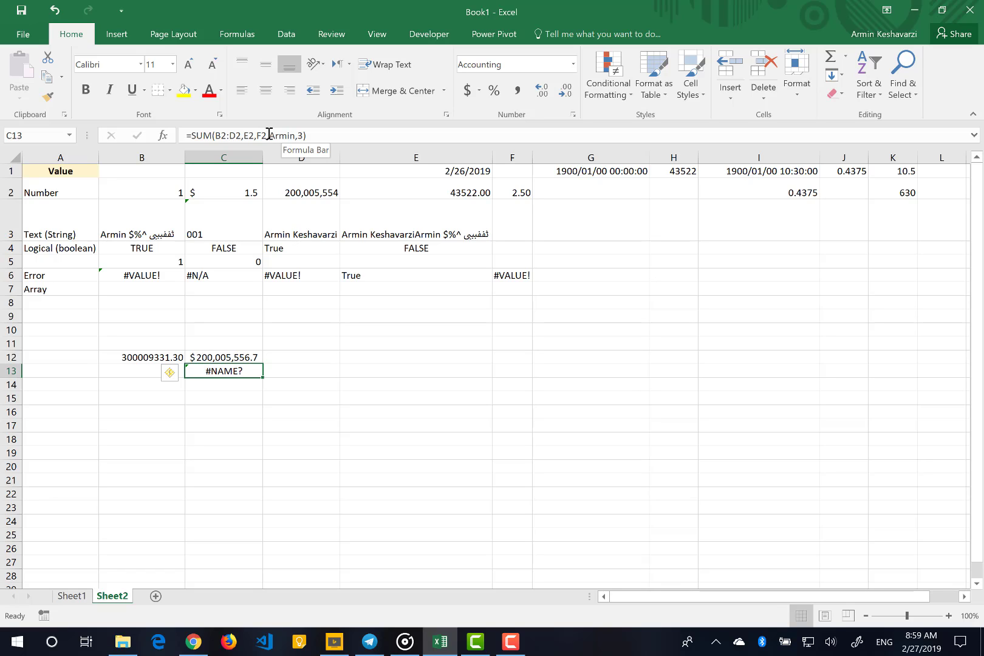
Enclose the name in the fourth argument of C13's SUM formula in double quotation marks and commit it
left_click(271, 135)
type("\"")
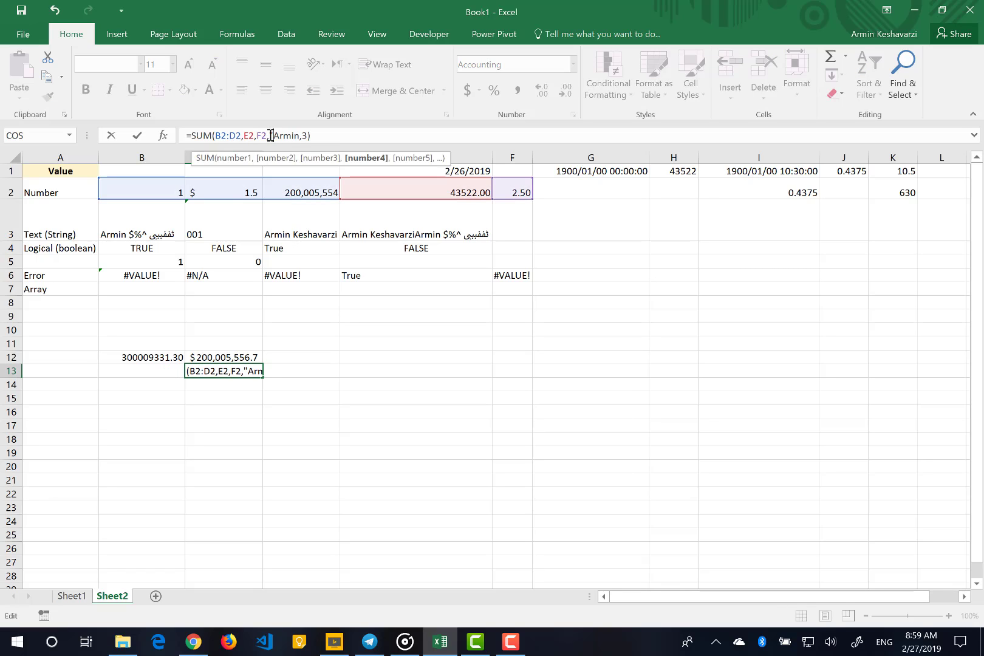
key("Right")
key("Right")
key("Right")
key("Right")
key("Right")
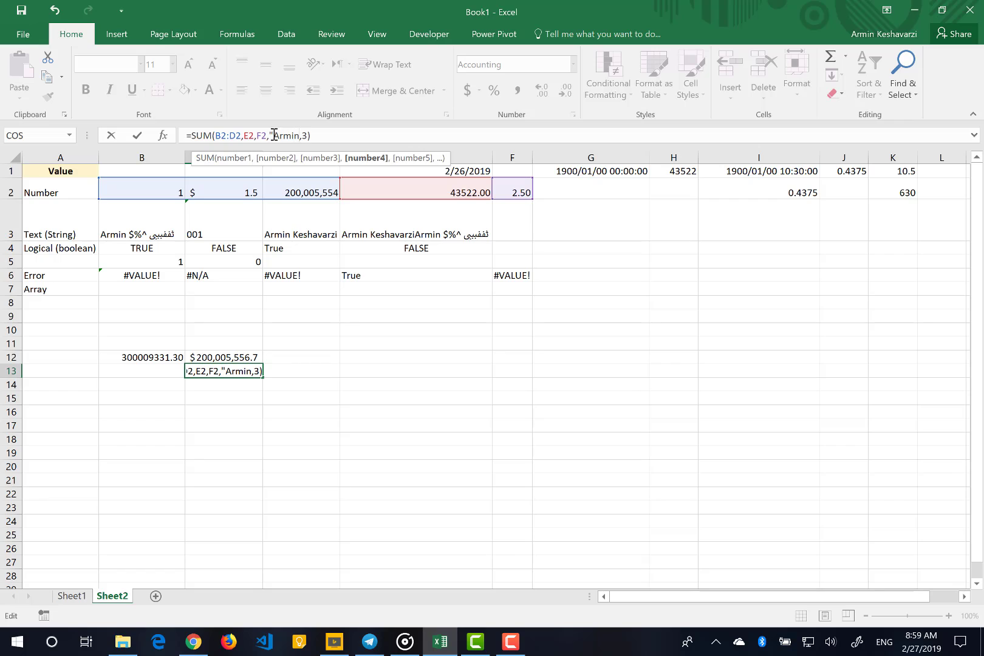
type("\"")
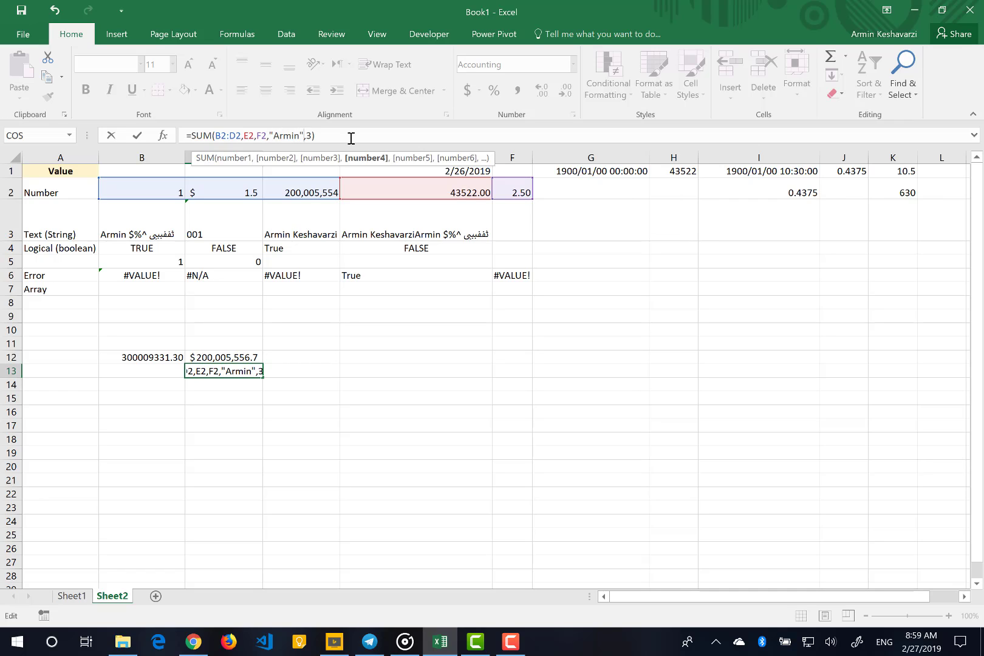
key("Return")
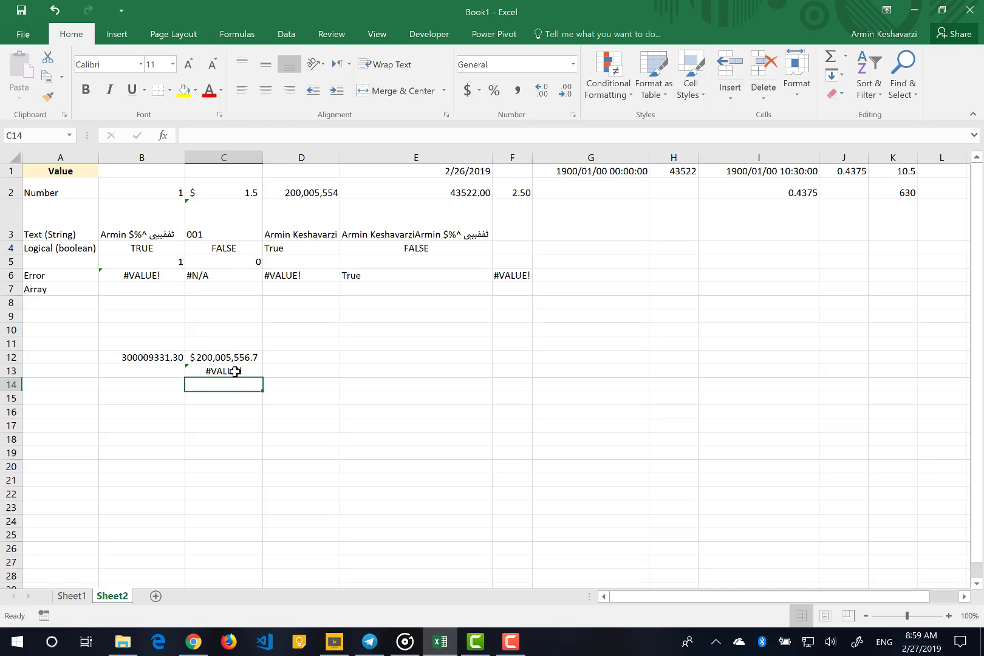
Examine the quoted text argument in the SUM formula of cell C13
left_click(234, 371)
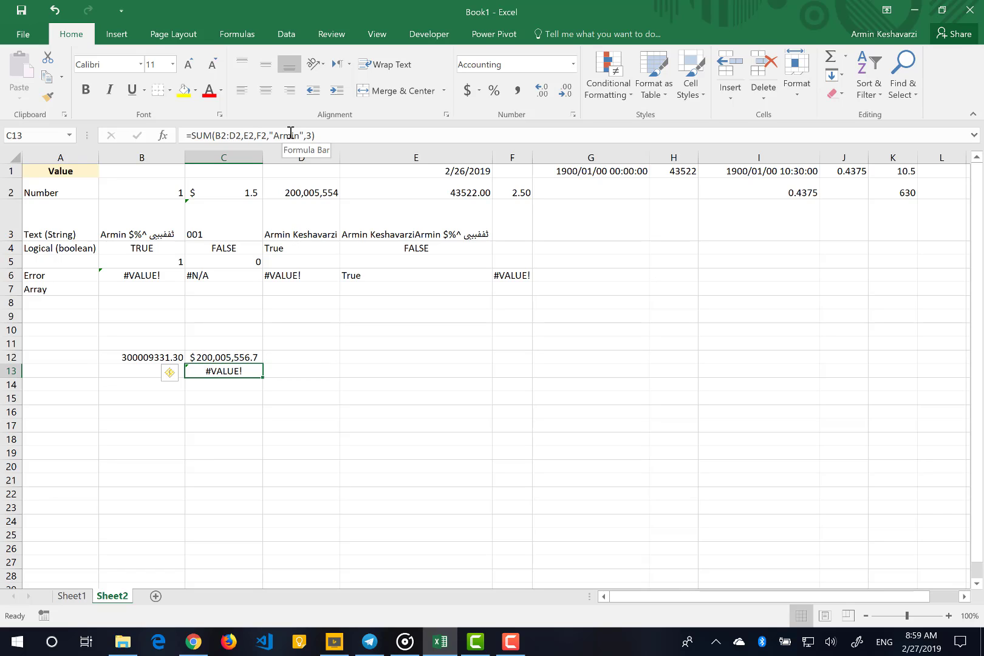
left_click_drag(274, 133, 301, 134)
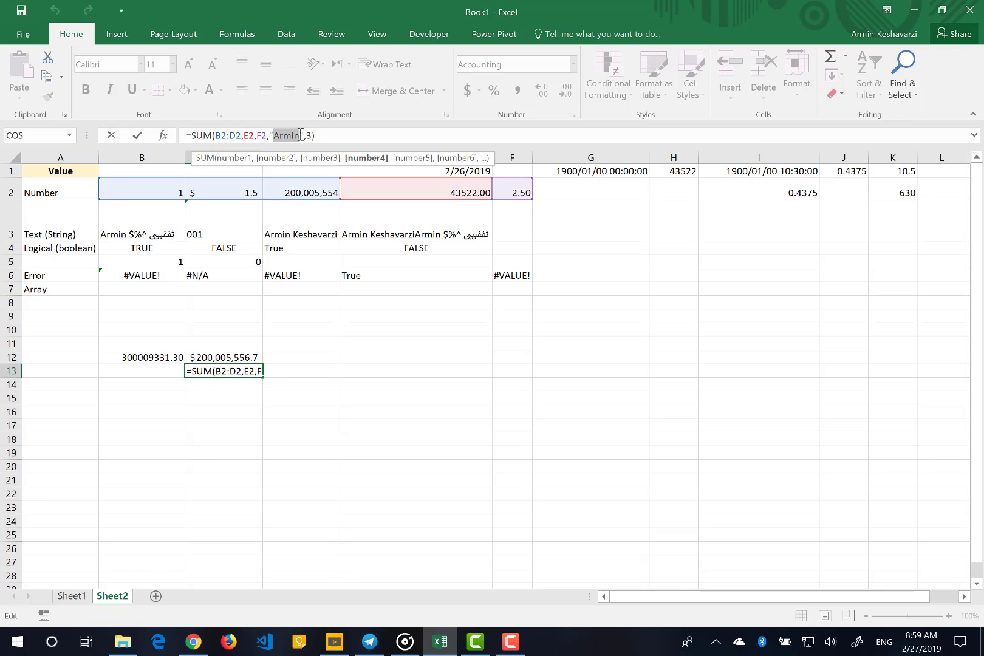
key("Return")
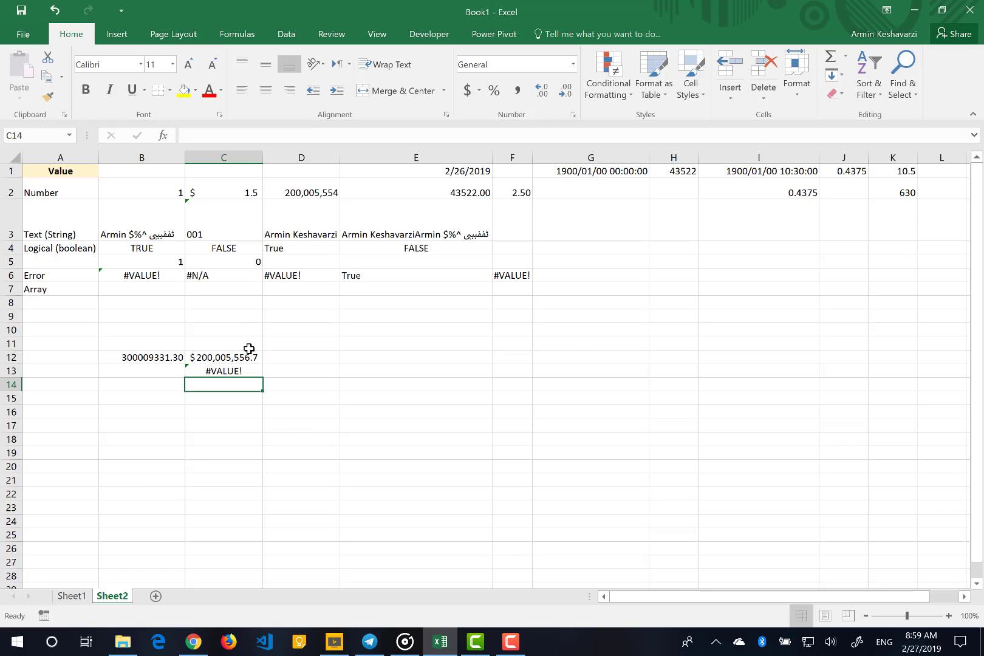
Remove the quoted name from the fourth argument of the SUM formula in C13, leaving the argument empty
left_click(237, 373)
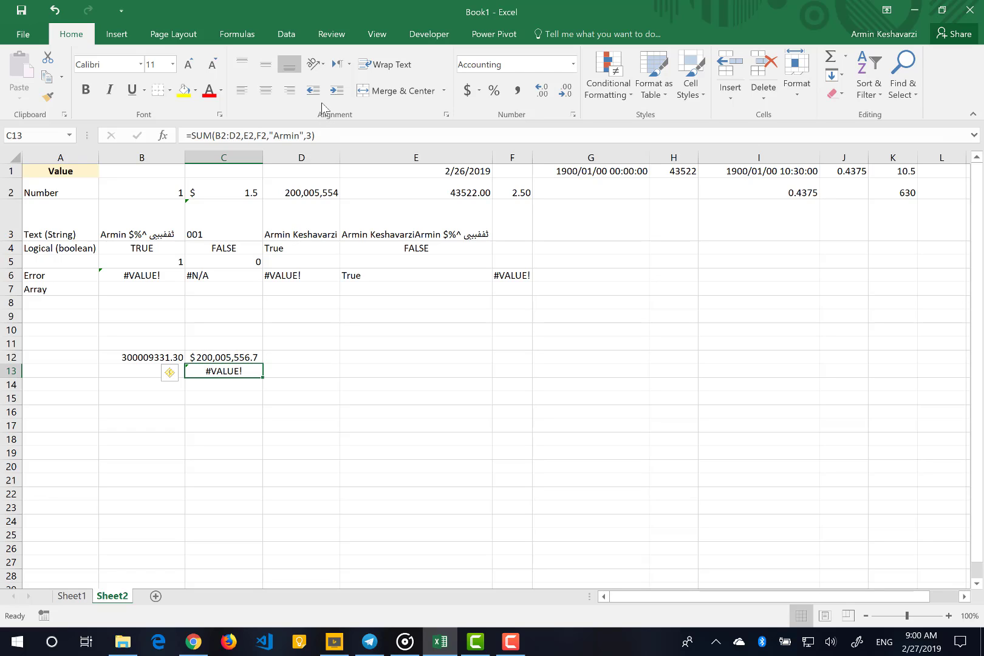
left_click(306, 135)
key("BackSpace")
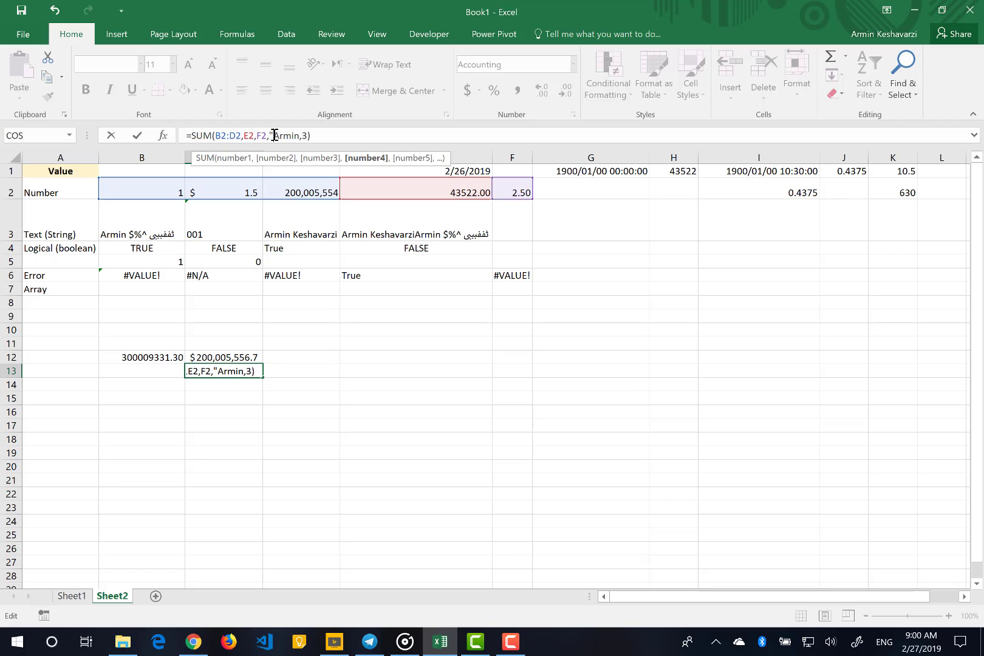
left_click(274, 135)
key("BackSpace")
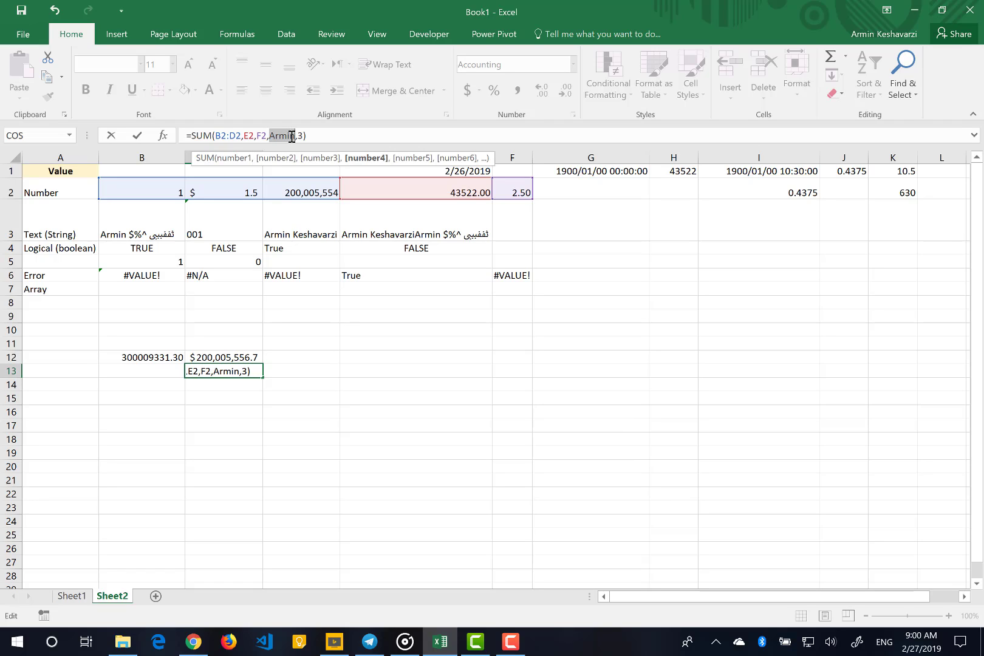
double_click(292, 135)
type("c")
key("BackSpace")
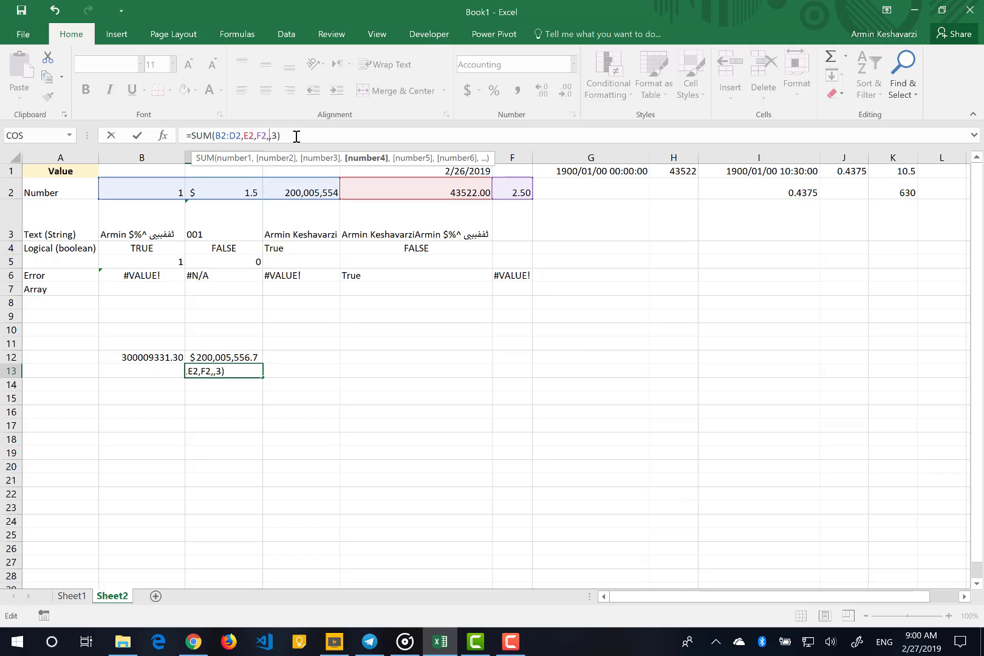
Insert a nested SUM(B2:D2) as the fourth argument of the formula in C13 and commit it
type("sum")
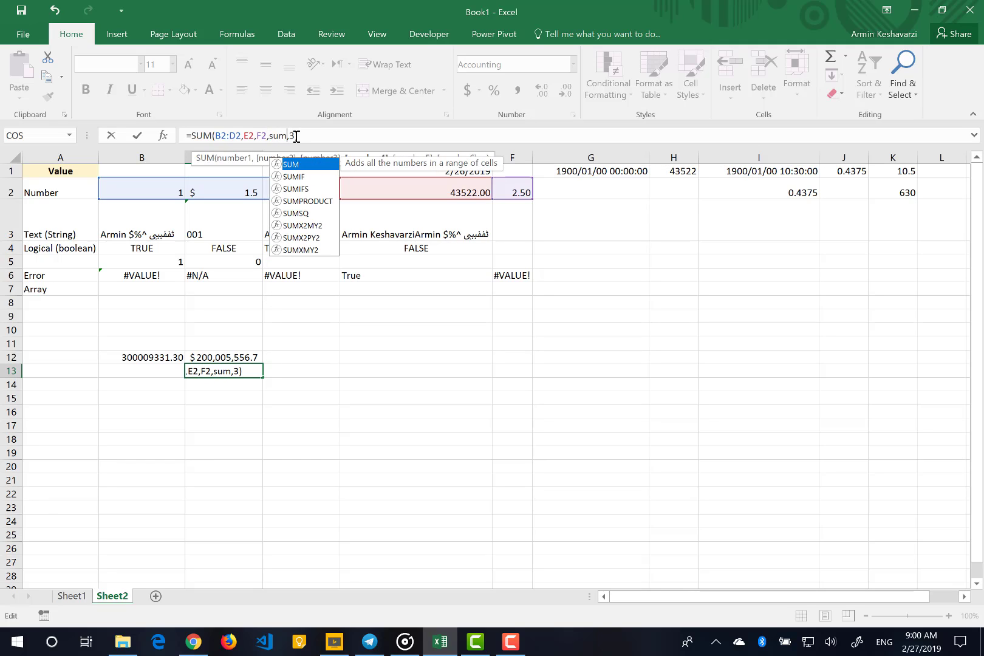
type("(")
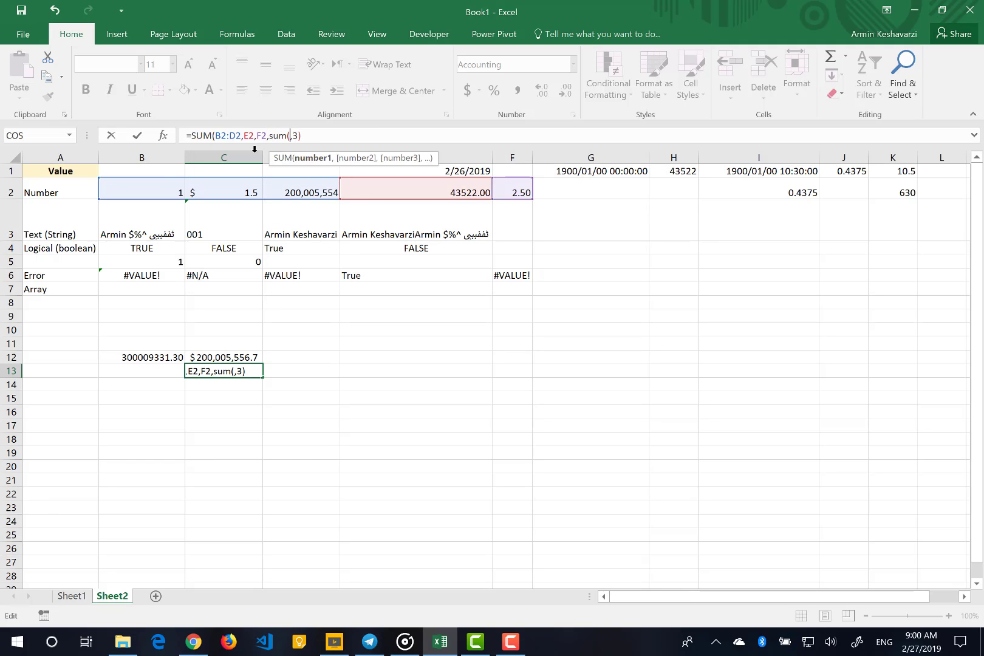
left_click(177, 183)
left_click_drag(177, 183, 281, 189)
type(")")
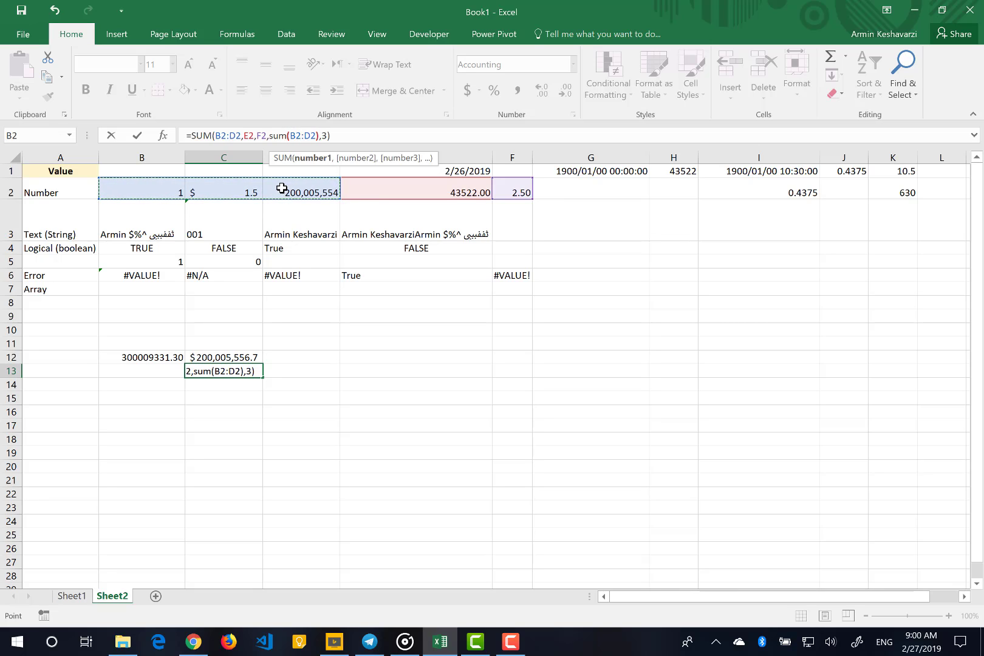
key("Return")
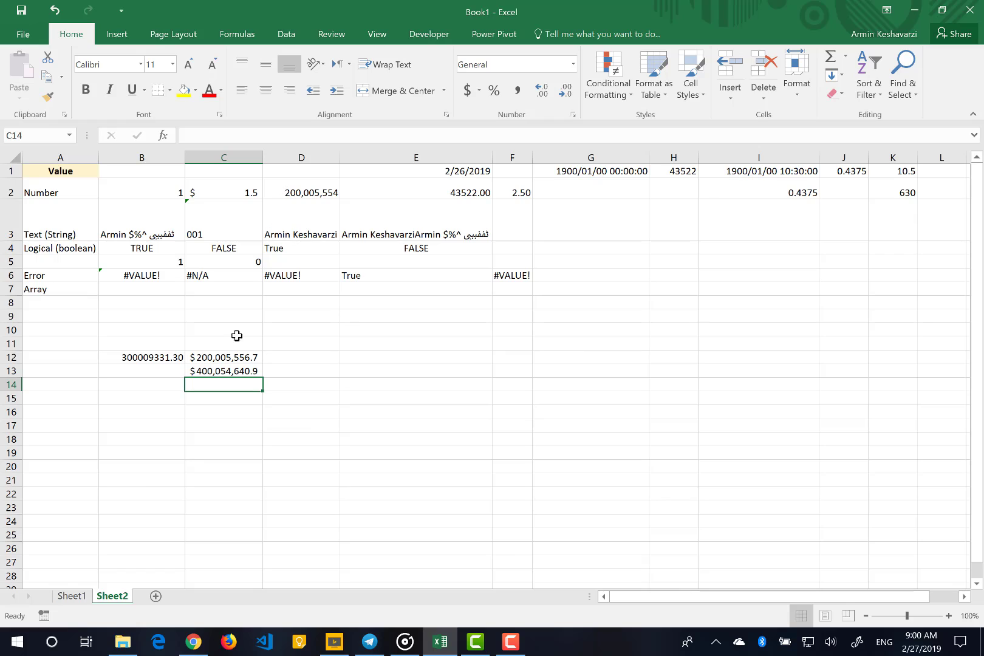
Open a screen sketch of the sheet with C13 selected, circle its formula and draw an arrow leading away from it
left_click(226, 372)
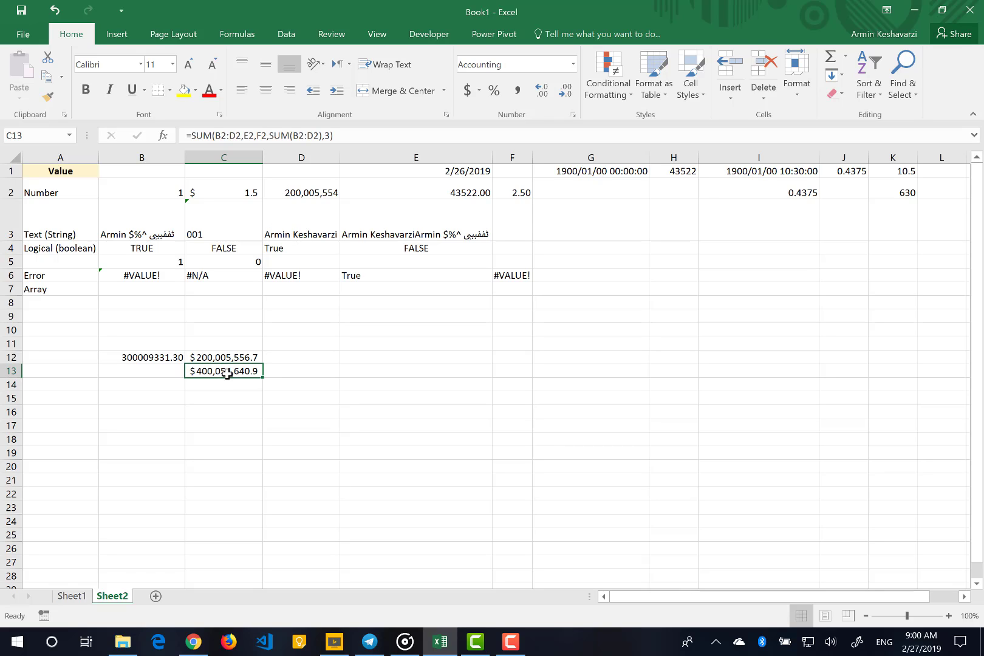
left_click(857, 642)
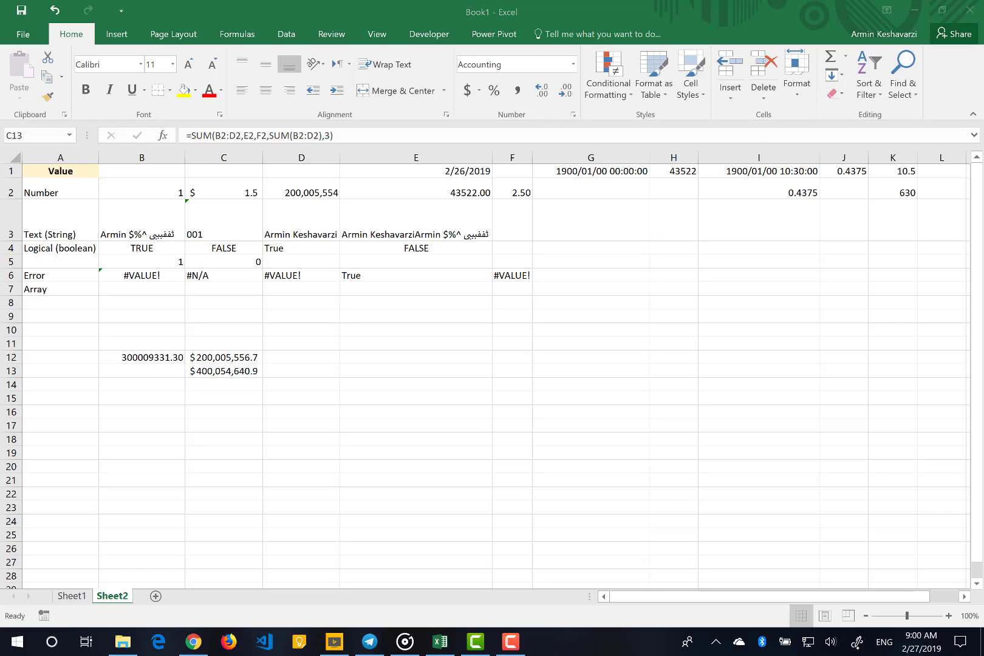
left_click(856, 642)
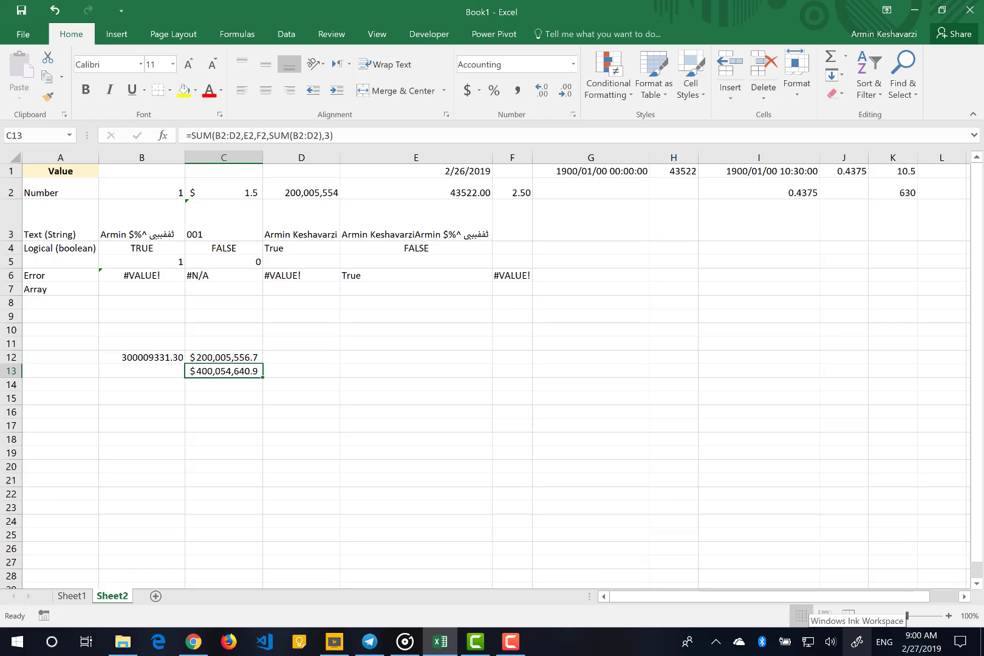
left_click(857, 642)
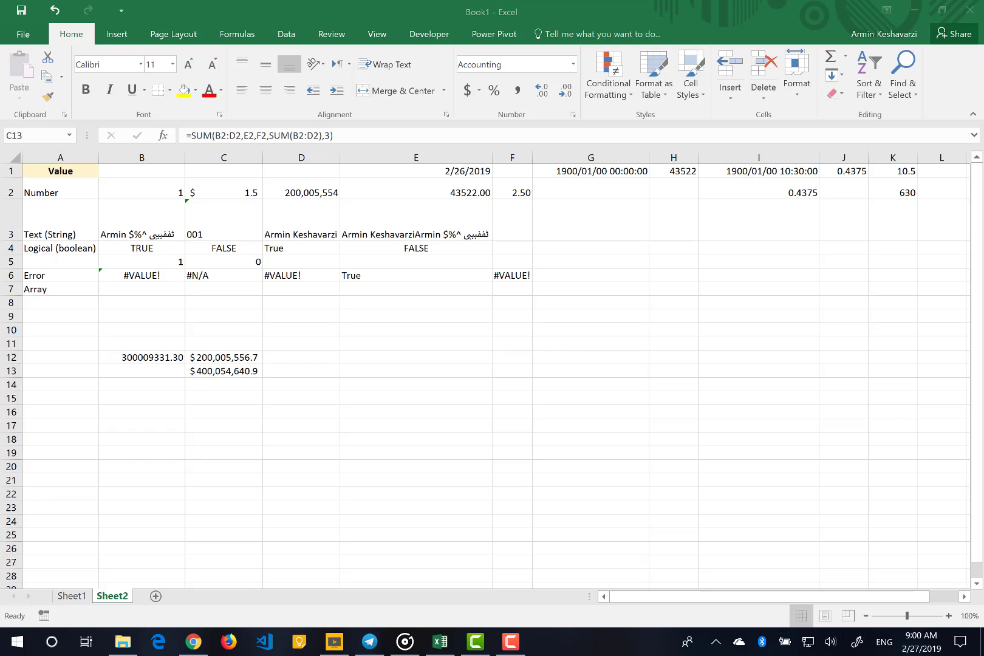
left_click(854, 376)
left_click(857, 642)
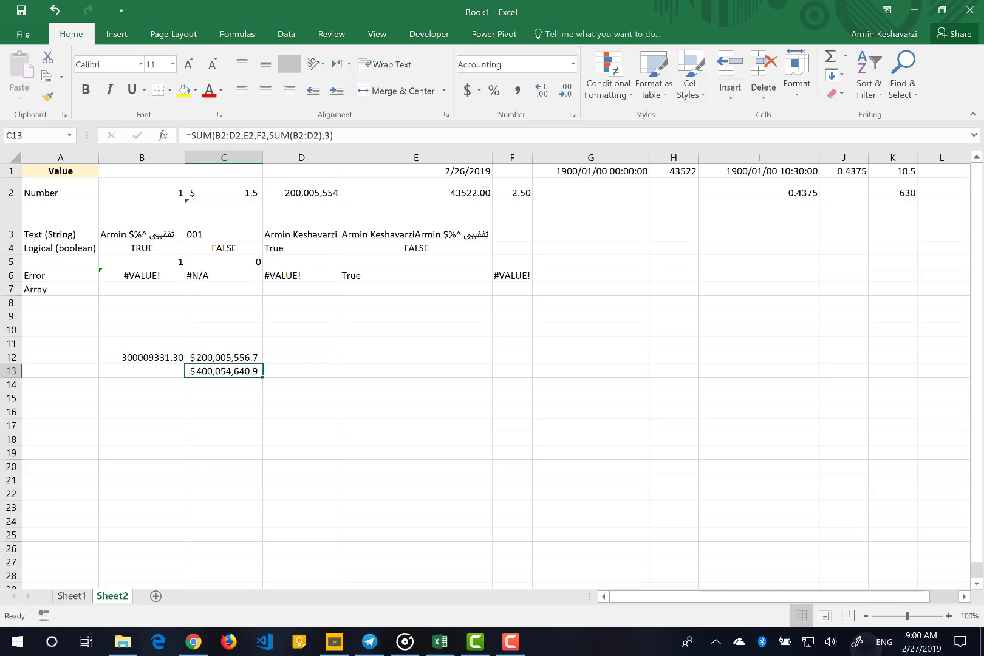
left_click(855, 376)
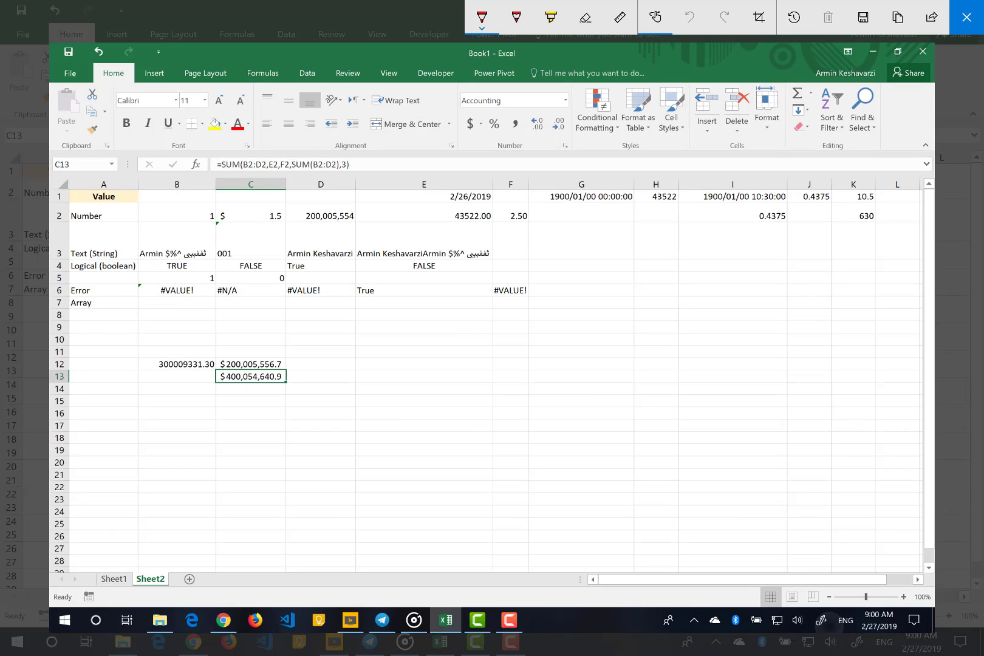
mouse_move(238, 144)
left_mouse_down()
mouse_move(214, 158)
mouse_move(340, 182)
mouse_move(249, 146)
mouse_move(225, 152)
left_mouse_up()
mouse_move(336, 188)
left_mouse_down()
mouse_move(343, 202)
mouse_move(398, 216)
mouse_move(383, 227)
left_mouse_up()
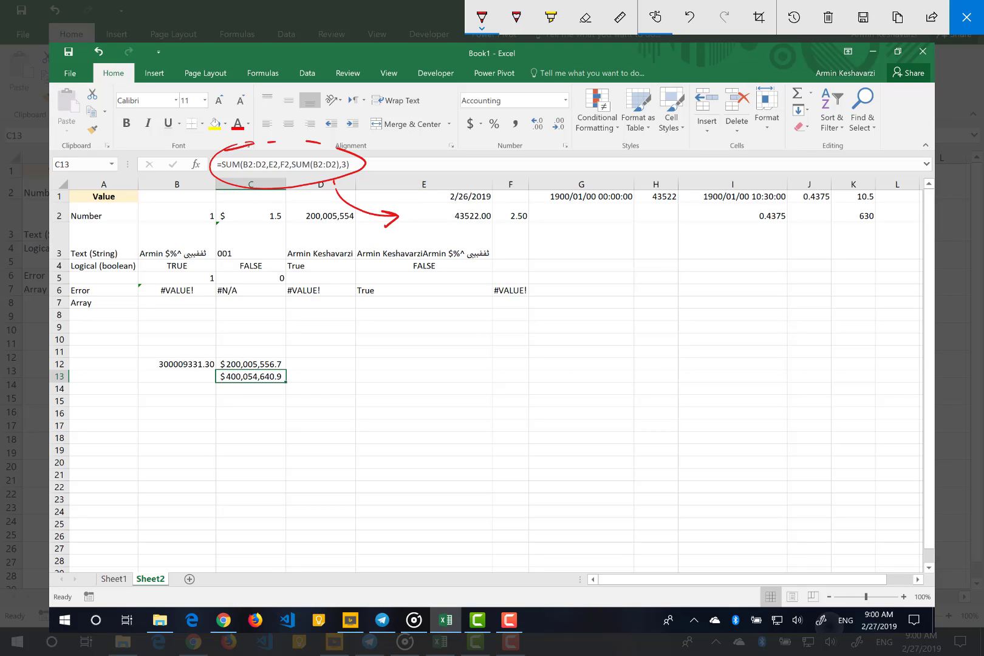
Draw an arrow from cell C13 in the sketch and handwrite "cell13 = f(x)" beside it
mouse_move(287, 376)
left_mouse_down()
mouse_move(363, 378)
mouse_move(365, 386)
left_mouse_up()
mouse_move(371, 385)
left_mouse_down()
mouse_move(380, 363)
mouse_move(378, 384)
left_mouse_up()
left_click_drag(392, 367, 397, 381)
mouse_move(403, 364)
left_mouse_down()
mouse_move(407, 383)
mouse_move(385, 376)
mouse_move(389, 382)
mouse_move(438, 376)
mouse_move(464, 359)
mouse_move(456, 384)
left_mouse_up()
mouse_move(452, 376)
left_mouse_down()
mouse_move(491, 385)
mouse_move(514, 370)
mouse_move(519, 384)
left_mouse_up()
left_click_drag(521, 368, 523, 387)
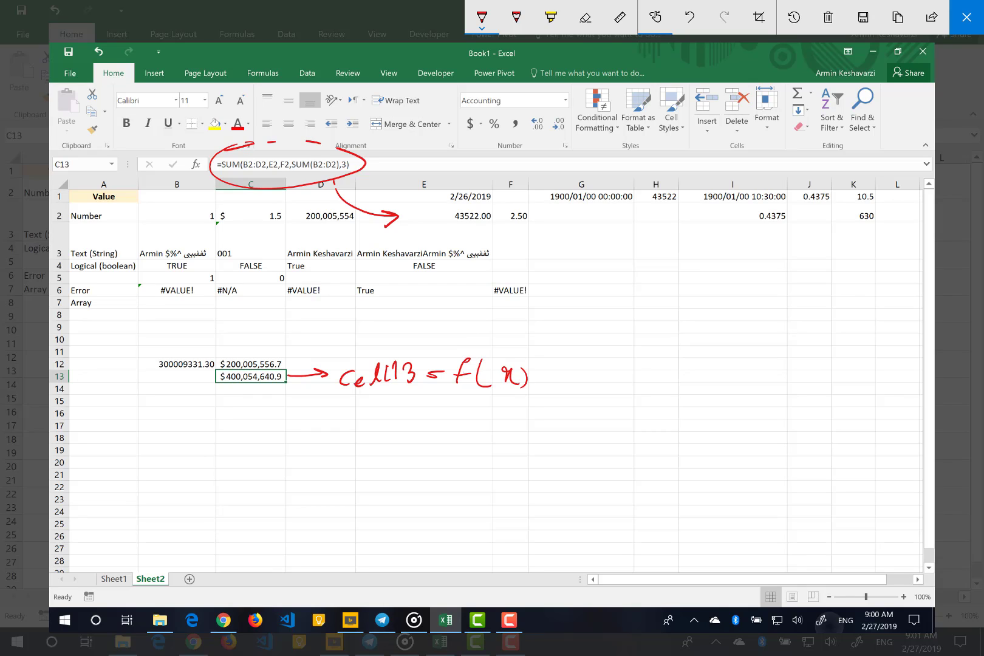
Underline f(x) and draw an arrow from it to a handwritten "f(x) = f(y) + f(z)"
mouse_move(460, 392)
left_mouse_down()
mouse_move(528, 392)
mouse_move(493, 447)
left_mouse_up()
left_click_drag(537, 418, 520, 448)
left_click_drag(525, 435, 550, 438)
mouse_move(565, 428)
left_mouse_down()
mouse_move(573, 426)
mouse_move(570, 437)
left_mouse_up()
left_click_drag(574, 425, 589, 441)
left_click_drag(606, 435, 654, 429)
mouse_move(671, 415)
left_mouse_down()
mouse_move(663, 432)
mouse_move(674, 436)
left_mouse_up()
mouse_move(682, 415)
left_mouse_down()
mouse_move(690, 441)
mouse_move(739, 427)
left_mouse_up()
left_click_drag(731, 421, 729, 434)
mouse_move(765, 403)
left_mouse_down()
mouse_move(757, 434)
mouse_move(772, 418)
left_mouse_up()
mouse_move(778, 412)
left_mouse_down()
mouse_move(777, 430)
mouse_move(812, 435)
left_mouse_up()
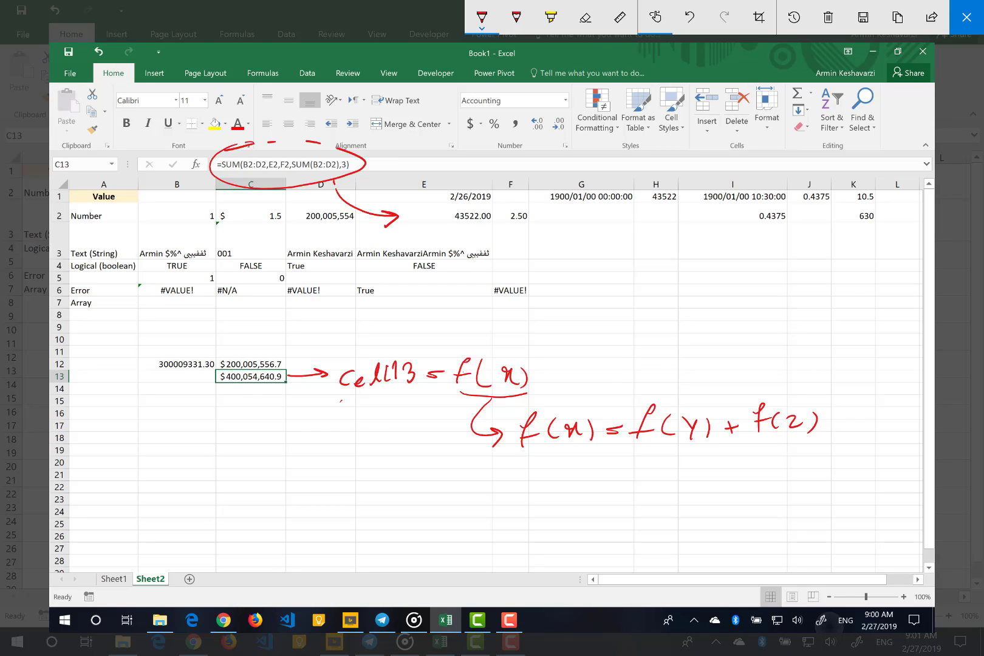
Draw a curve beneath both equations and an arrow down to a handwritten "cell13 = f(y) + f(z)"
mouse_move(342, 401)
left_mouse_down()
mouse_move(651, 467)
mouse_move(824, 440)
left_mouse_up()
mouse_move(365, 436)
left_mouse_down()
mouse_move(392, 517)
mouse_move(508, 526)
mouse_move(533, 517)
left_mouse_up()
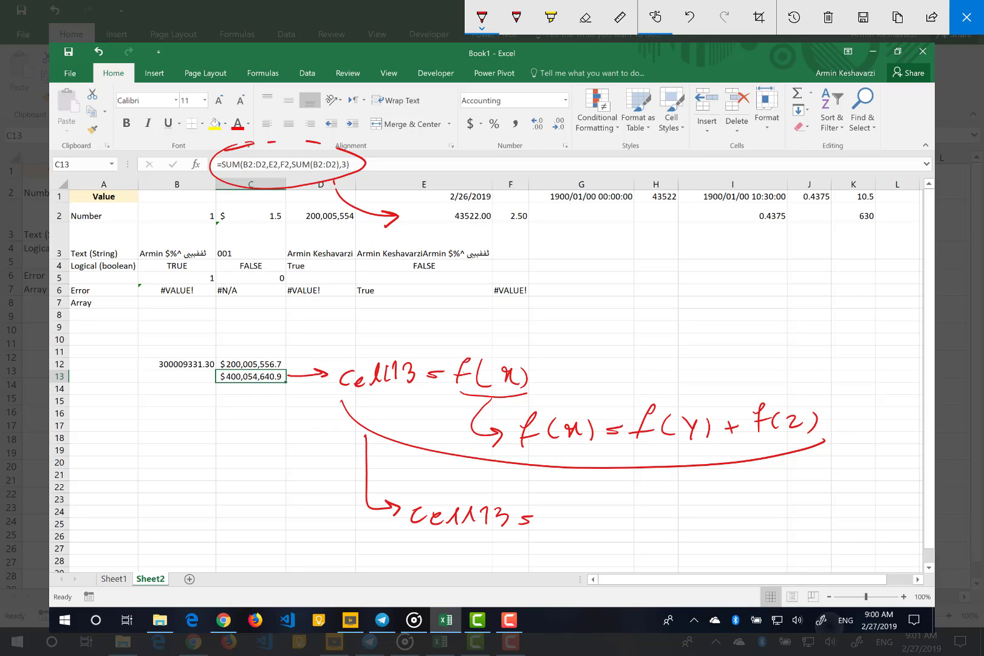
mouse_move(574, 493)
left_mouse_down()
mouse_move(559, 527)
mouse_move(573, 517)
left_mouse_up()
mouse_move(595, 510)
left_mouse_down()
mouse_move(587, 525)
mouse_move(608, 521)
left_mouse_up()
mouse_move(615, 513)
left_mouse_down()
mouse_move(606, 528)
mouse_move(658, 521)
left_mouse_up()
left_click_drag(647, 519, 644, 530)
mouse_move(690, 498)
left_mouse_down()
mouse_move(676, 531)
mouse_move(686, 520)
left_mouse_up()
left_click_drag(709, 508, 707, 526)
left_click_drag(714, 513, 732, 524)
left_click_drag(735, 512, 736, 527)
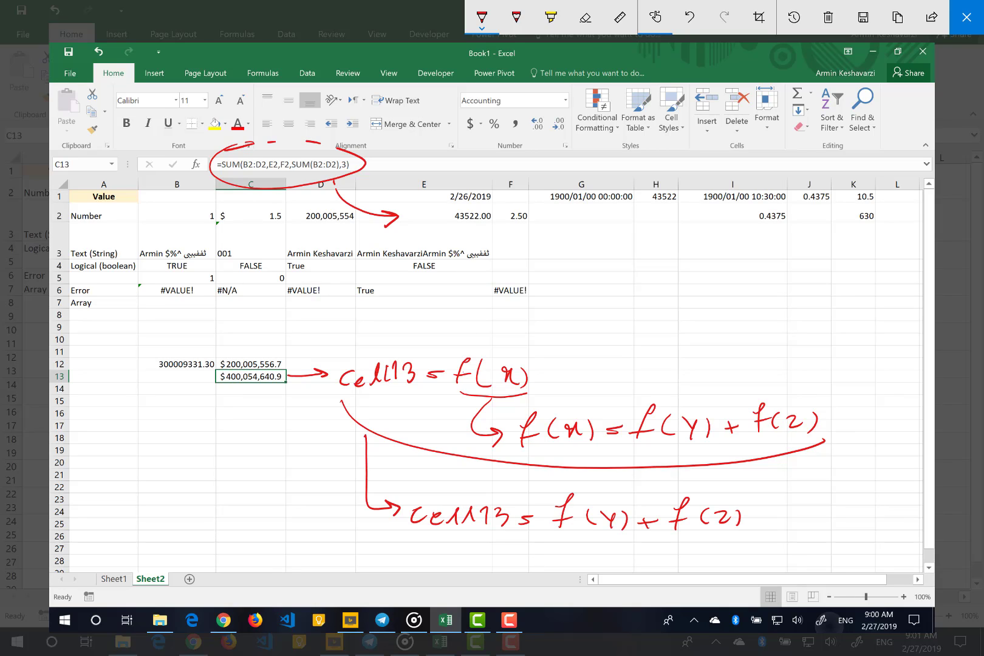
Switch the pen to black, bracket f(y) + f(z) in the last equation and point an arrow to "f(x)"
left_click(482, 17)
left_click(386, 85)
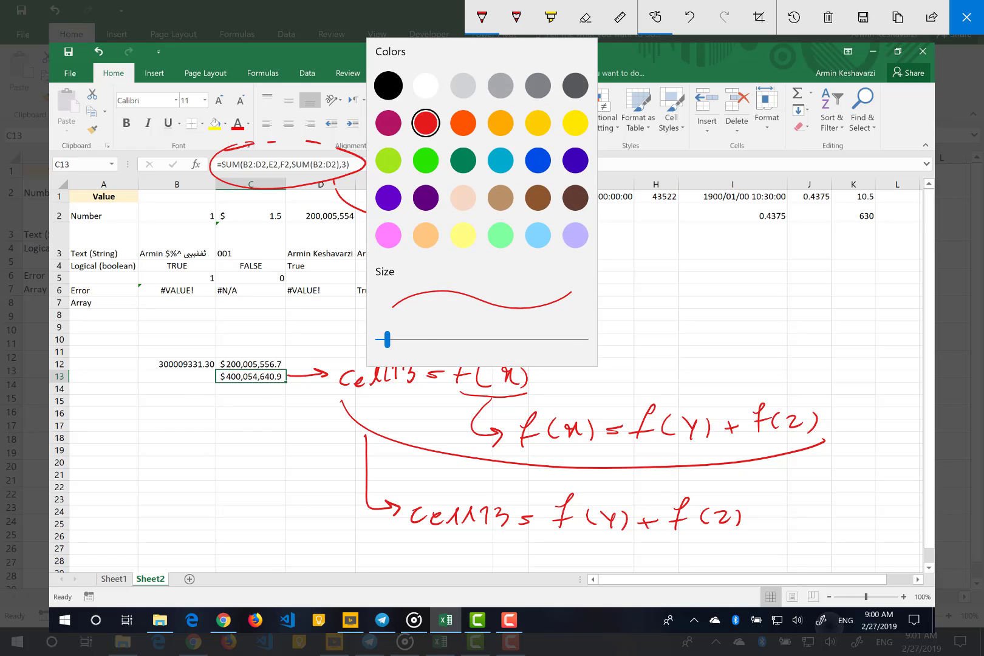
mouse_move(553, 488)
left_mouse_down()
mouse_move(739, 504)
mouse_move(748, 484)
left_mouse_up()
mouse_move(772, 473)
left_mouse_down()
mouse_move(784, 469)
mouse_move(770, 489)
mouse_move(787, 478)
left_mouse_up()
mouse_move(799, 470)
left_mouse_down()
mouse_move(792, 484)
mouse_move(818, 479)
left_mouse_up()
left_click_drag(824, 474, 828, 485)
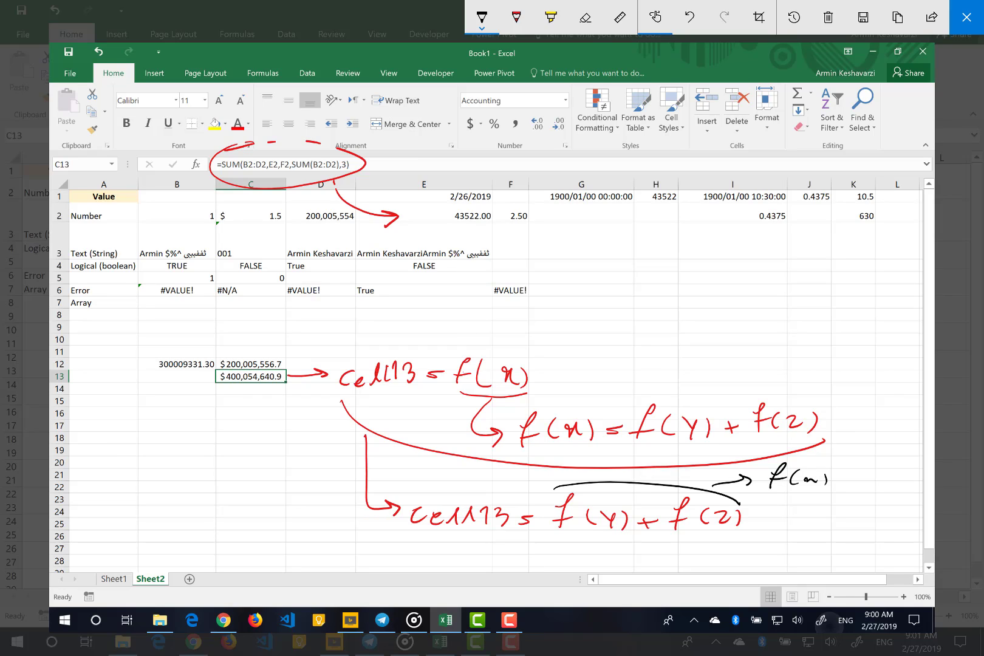
Underline the SUM formula of C13 in the sketch in black and draw an arrow from it towards column E
mouse_move(223, 171)
left_mouse_down()
mouse_move(318, 184)
mouse_move(359, 167)
left_mouse_up()
mouse_move(267, 185)
left_mouse_down()
mouse_move(349, 218)
mouse_move(389, 195)
mouse_move(382, 205)
left_mouse_up()
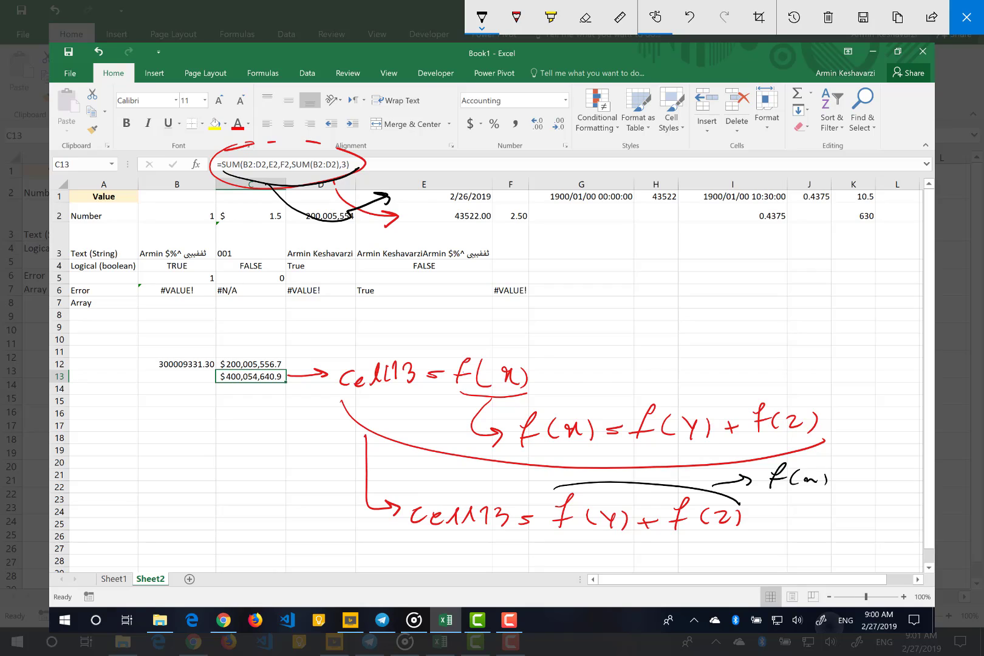
left_click_drag(425, 172, 414, 180)
mouse_move(417, 190)
left_mouse_down()
mouse_move(426, 198)
mouse_move(416, 206)
left_mouse_up()
left_click(584, 17)
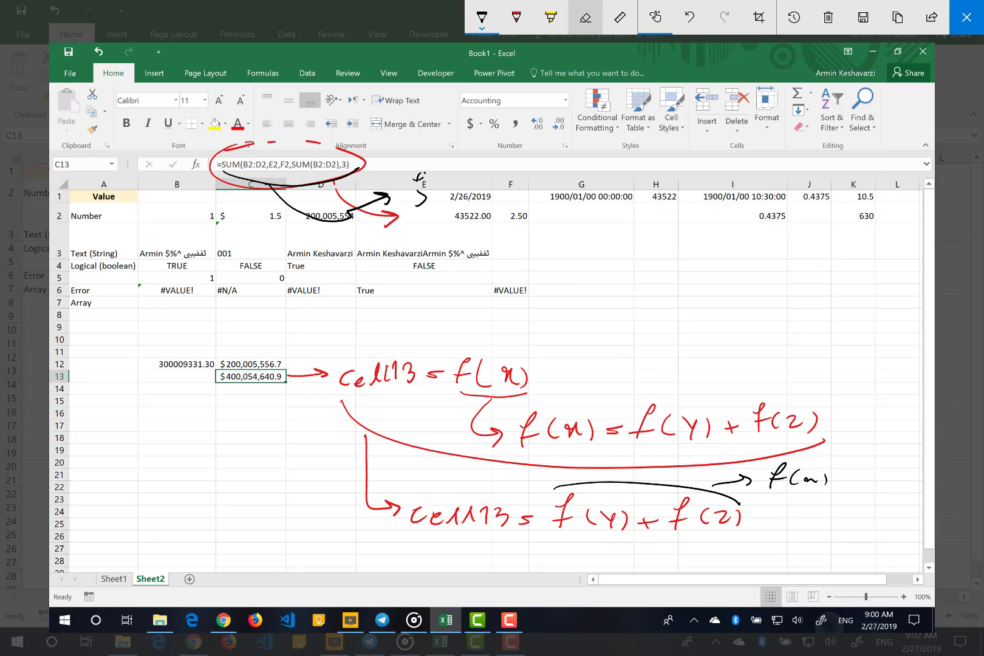
left_click(584, 17)
left_click(593, 131)
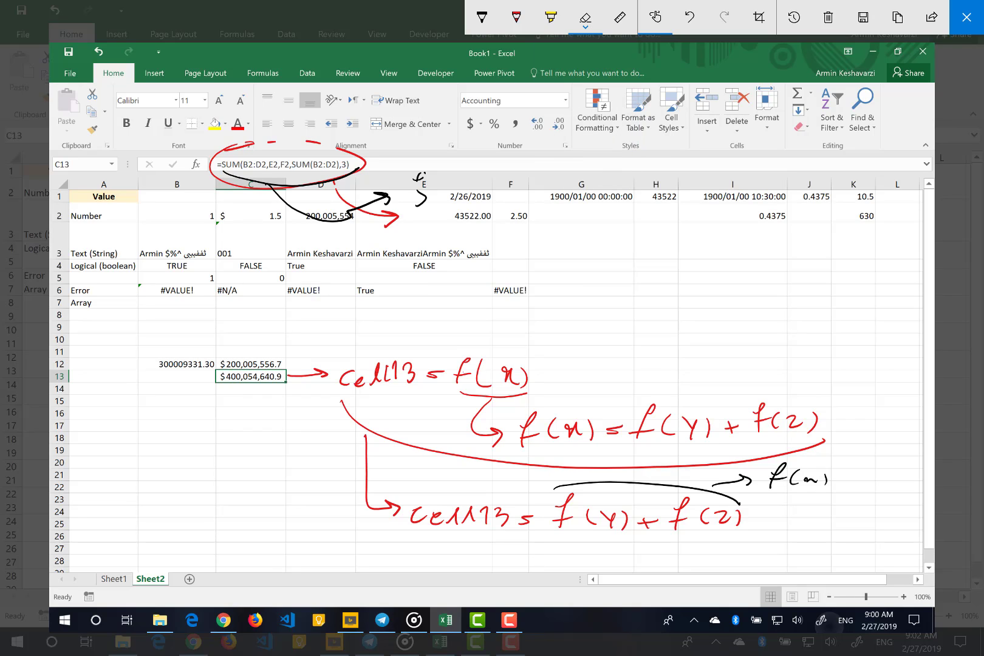
left_click_drag(419, 173, 421, 204)
Handwrite "Sum(x, y, Sum(z), ...)" in black at the tip of the formula's arrow
left_click(481, 17)
mouse_move(420, 175)
left_mouse_down()
mouse_move(408, 203)
mouse_move(466, 200)
mouse_move(486, 213)
mouse_move(504, 194)
mouse_move(519, 208)
left_mouse_up()
mouse_move(530, 195)
left_mouse_down()
mouse_move(527, 209)
mouse_move(544, 198)
mouse_move(551, 212)
left_mouse_up()
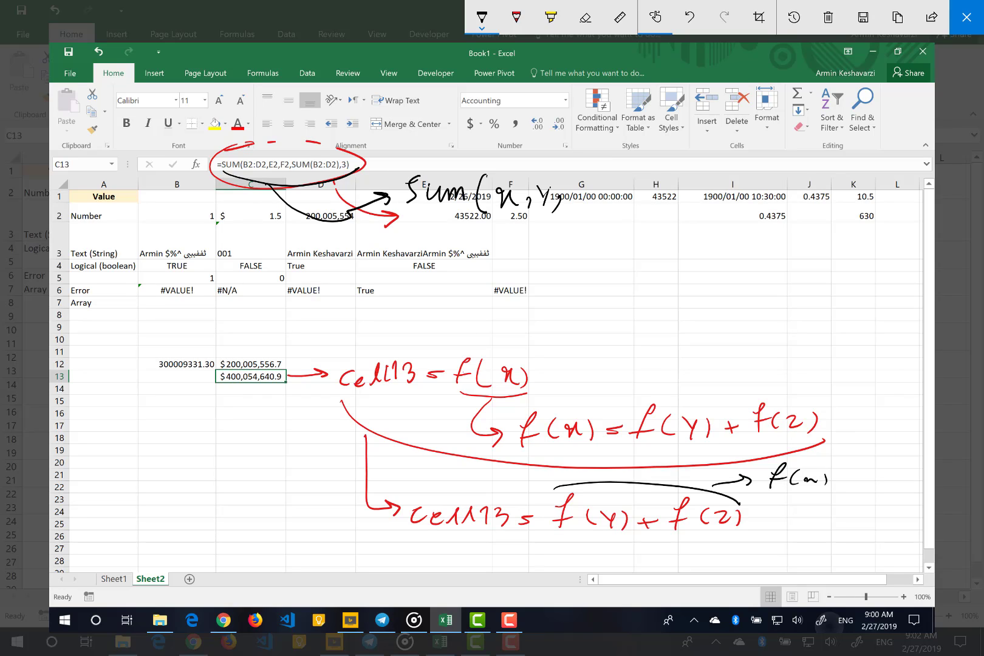
mouse_move(591, 176)
left_mouse_down()
mouse_move(575, 209)
mouse_move(611, 193)
mouse_move(627, 201)
left_mouse_up()
mouse_move(641, 187)
left_mouse_down()
mouse_move(632, 200)
mouse_move(666, 204)
left_mouse_up()
mouse_move(682, 192)
left_mouse_down()
mouse_move(679, 201)
mouse_move(707, 193)
mouse_move(705, 213)
left_mouse_up()
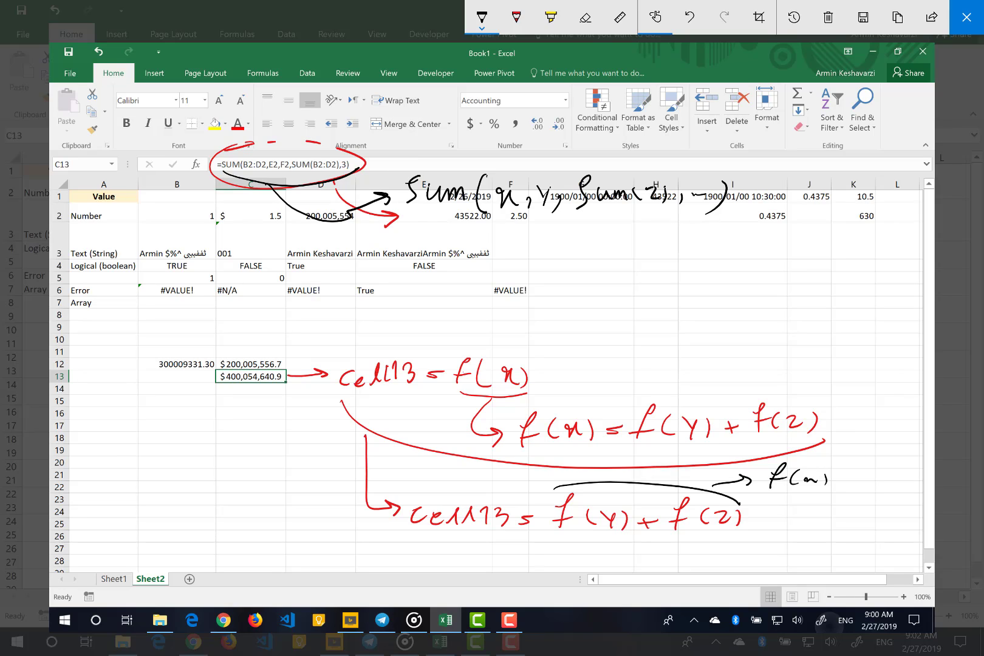
Underline the handwritten Sum expression, point an arrow from it to a handwritten "f(x, f(y), ...)" and close the sketch
left_click_drag(412, 222, 697, 225)
left_click_drag(473, 231, 519, 263)
mouse_move(539, 254)
left_mouse_down()
mouse_move(546, 253)
mouse_move(537, 274)
mouse_move(556, 262)
left_mouse_up()
mouse_move(578, 244)
left_mouse_down()
mouse_move(571, 270)
mouse_move(585, 273)
left_mouse_up()
mouse_move(594, 255)
left_mouse_down()
mouse_move(604, 260)
mouse_move(595, 270)
left_mouse_up()
left_click_drag(603, 256, 612, 275)
mouse_move(647, 241)
left_mouse_down()
mouse_move(632, 273)
mouse_move(656, 258)
left_mouse_up()
mouse_move(665, 251)
left_mouse_down()
mouse_move(656, 266)
mouse_move(679, 261)
left_mouse_up()
mouse_move(679, 257)
left_mouse_down()
mouse_move(676, 271)
mouse_move(691, 267)
left_mouse_up()
left_click_drag(706, 255, 708, 265)
left_click_drag(703, 262, 700, 269)
left_click(718, 260)
left_click_drag(763, 247, 746, 274)
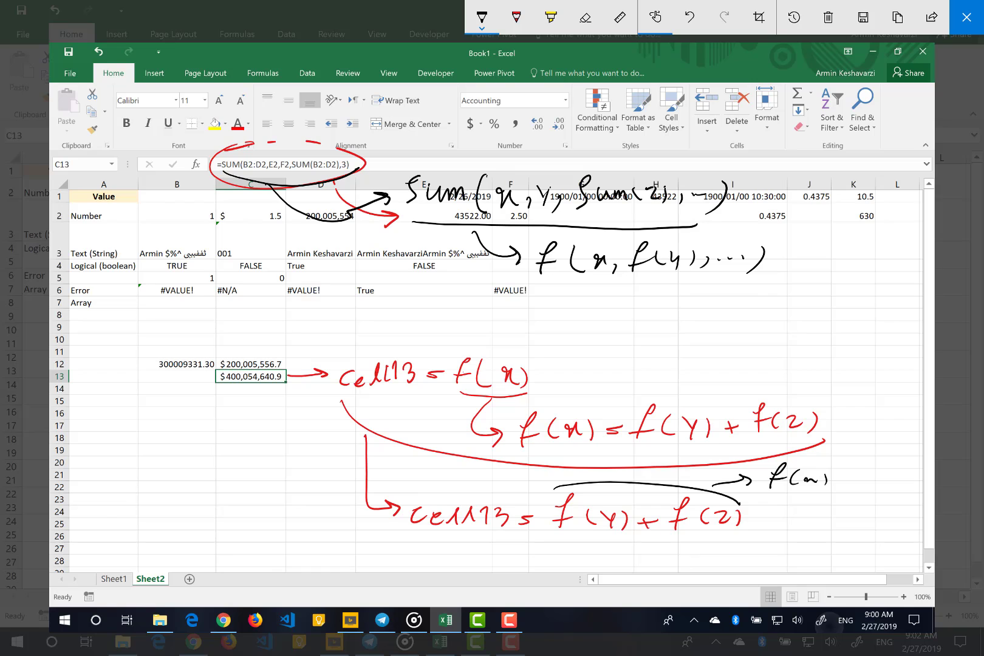
left_click(966, 17)
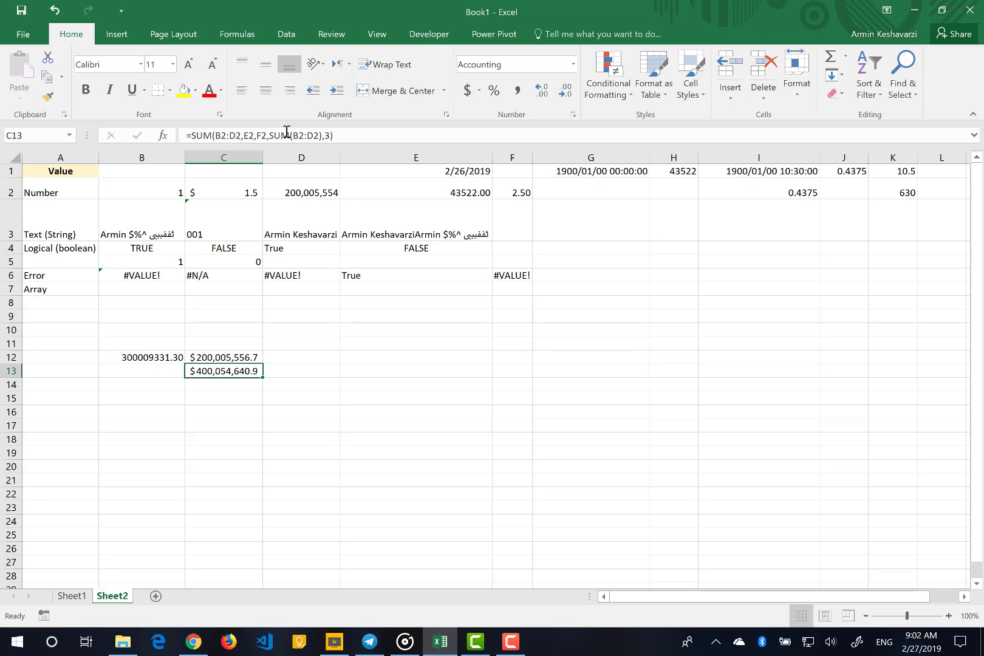
Try an unquoted first name in place of the nested SUM function's name in the C13 formula
left_click(287, 135)
double_click(286, 134)
type("Armin")
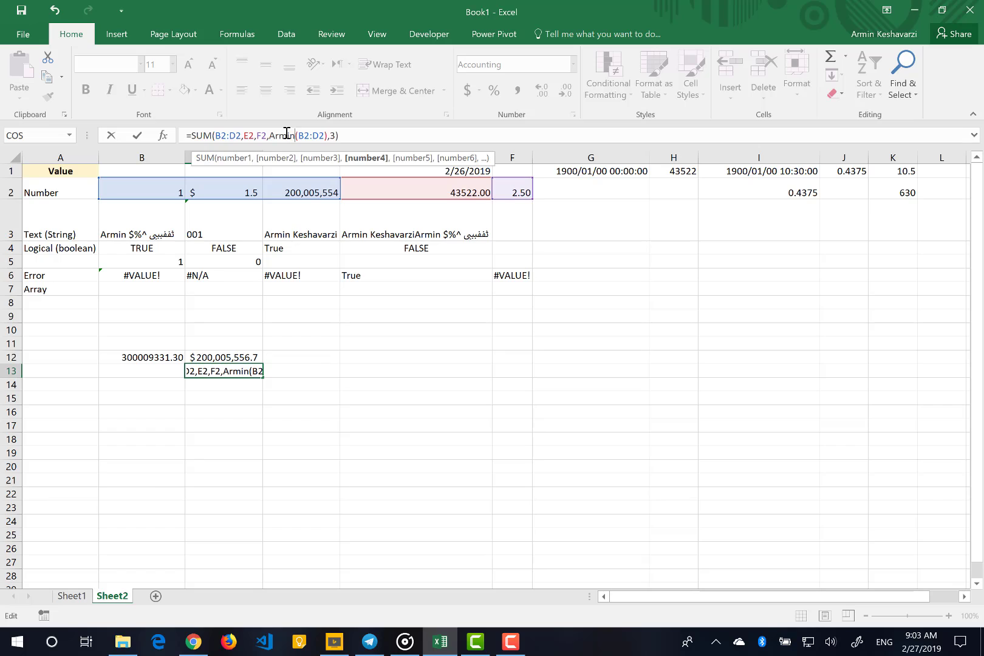
key("Return")
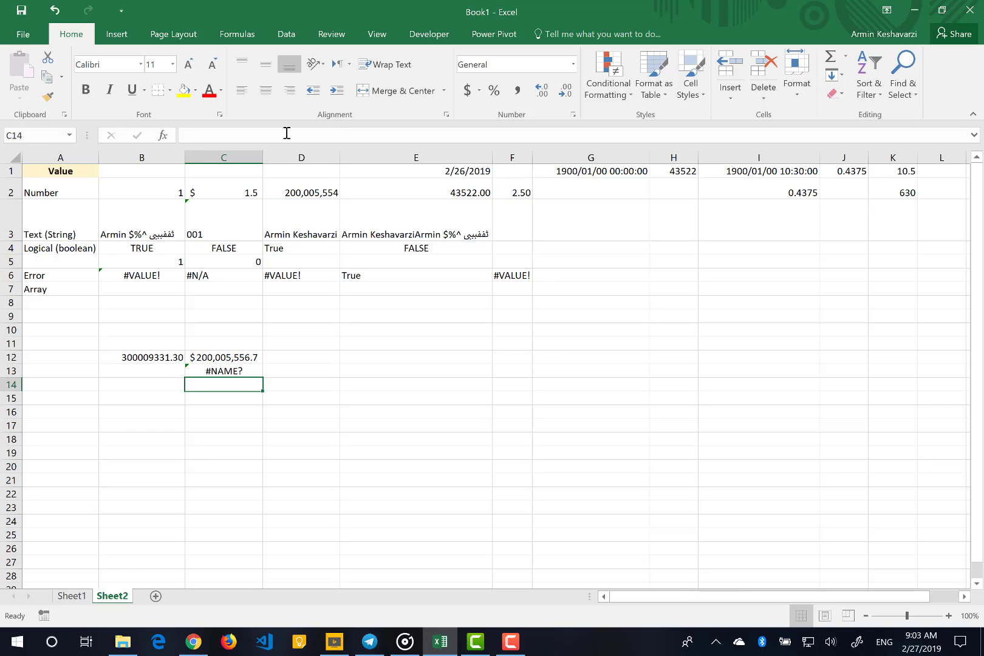
Try a first name in double quotes as the fourth argument of the C13 SUM, replacing the whole nested function call
key("Up")
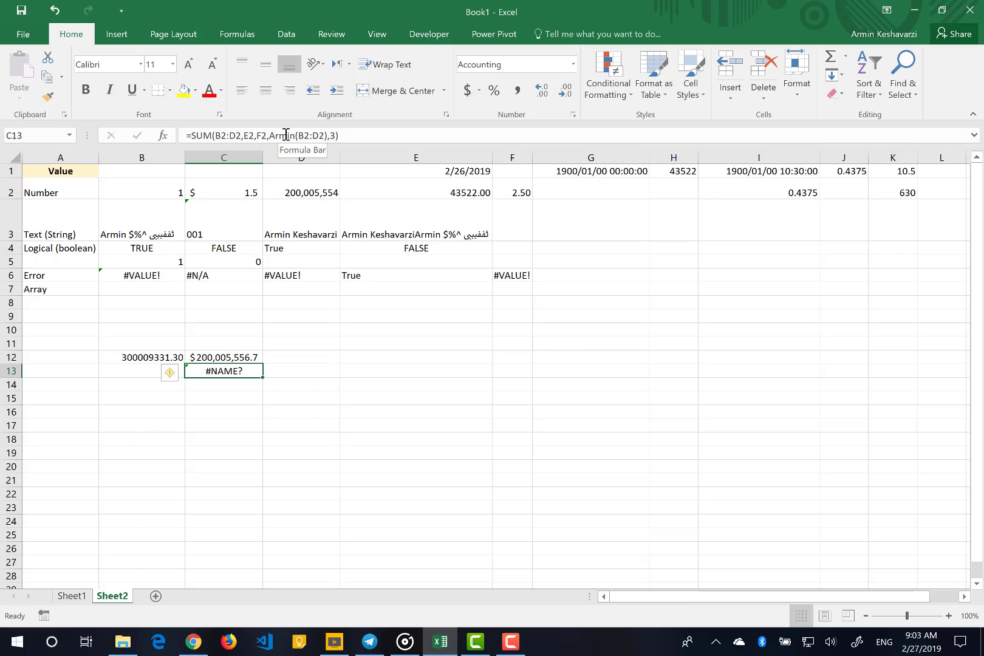
left_click(286, 135)
double_click(286, 135)
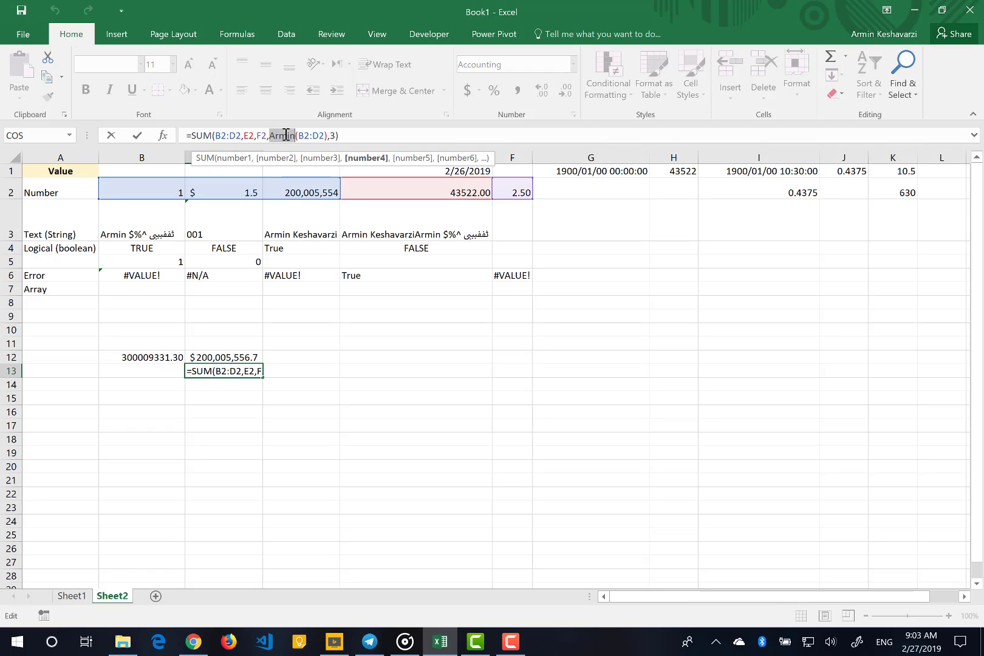
key("BackSpace")
key("Delete")
key("Delete")
key("Delete")
key("Delete")
key("Delete")
key("Delete")
key("Delete")
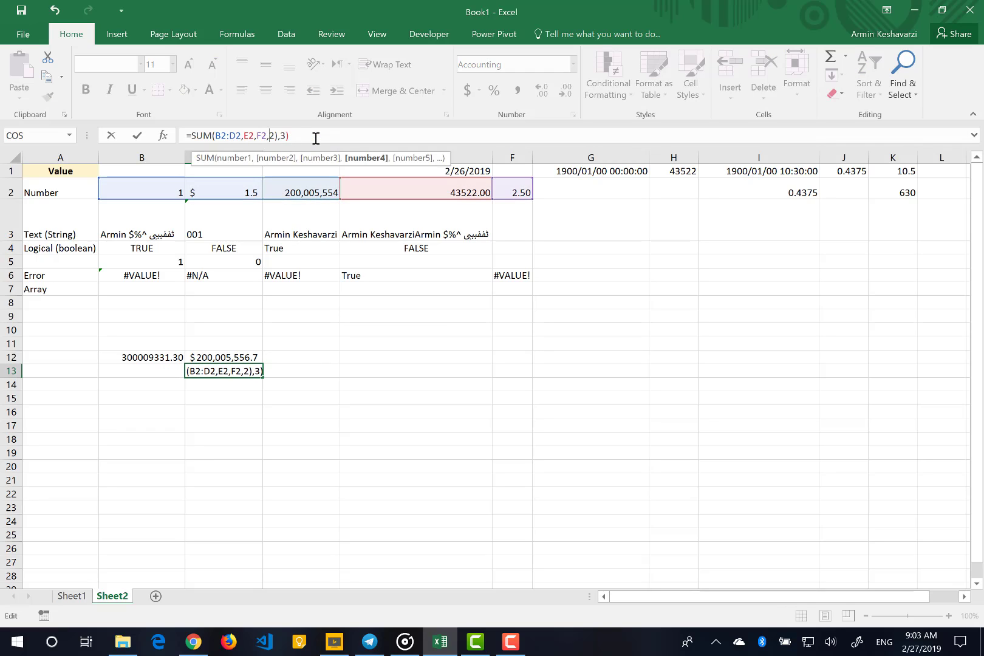
type("\"Armin\"")
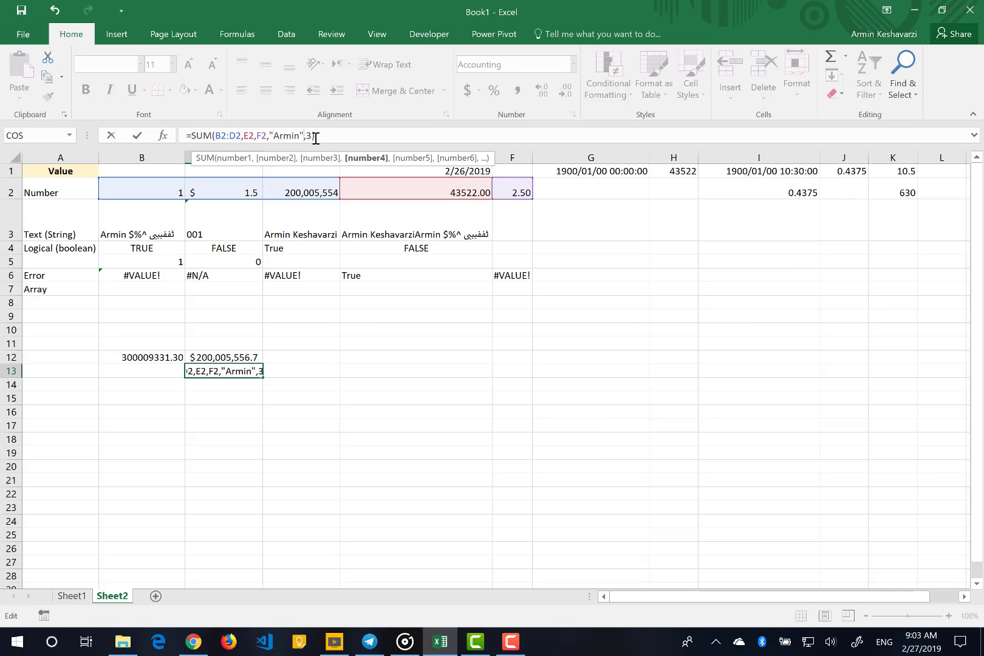
key("Return")
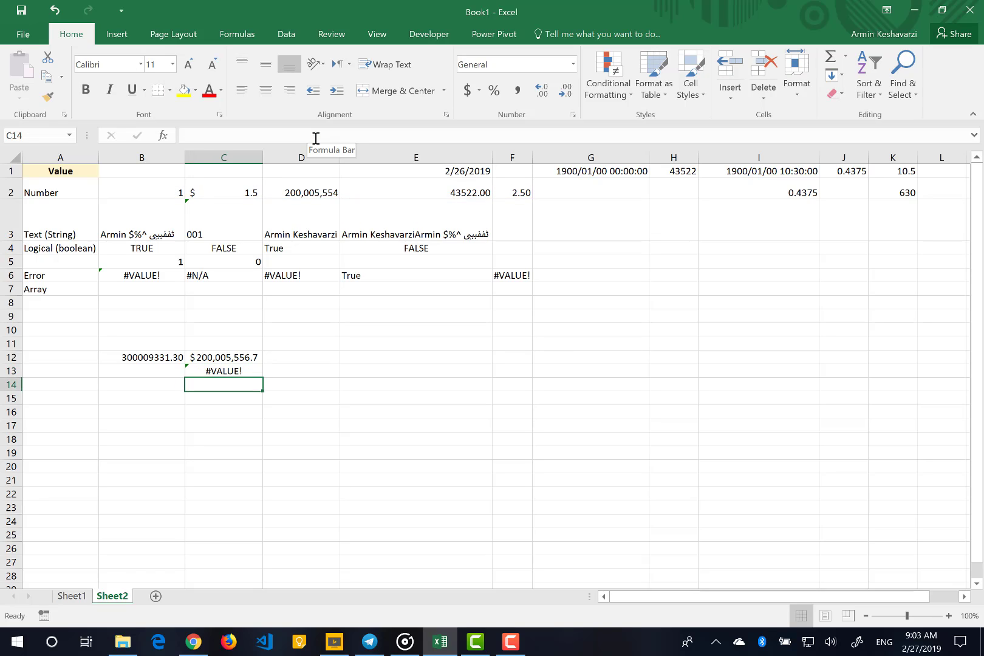
Delete the quoted text argument so that C13 contains =SUM(B2:D2,E2,F2,3), and reselect the cell
key("Up")
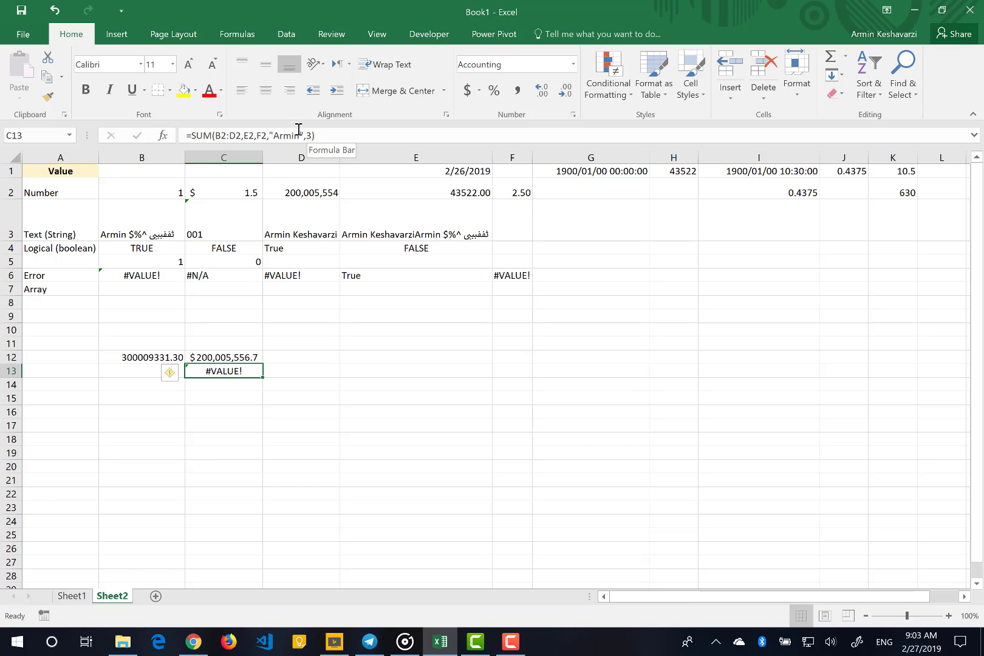
left_click(302, 134)
key("BackSpace")
key("BackSpace")
key("BackSpace")
key("BackSpace")
key("BackSpace")
key("BackSpace")
key("BackSpace")
key("BackSpace")
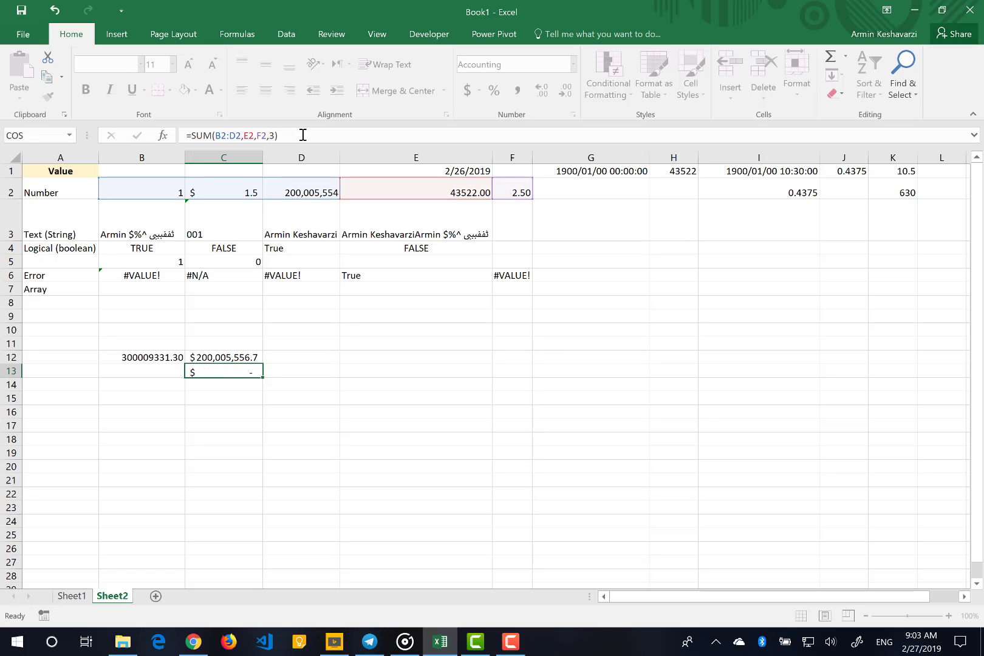
key("Return")
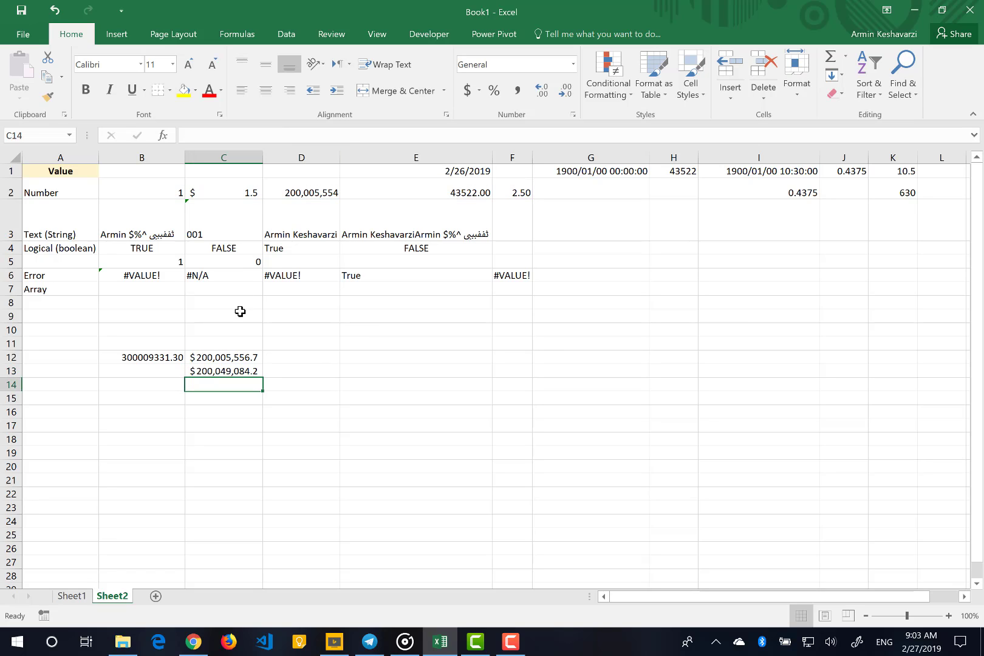
left_click(232, 372)
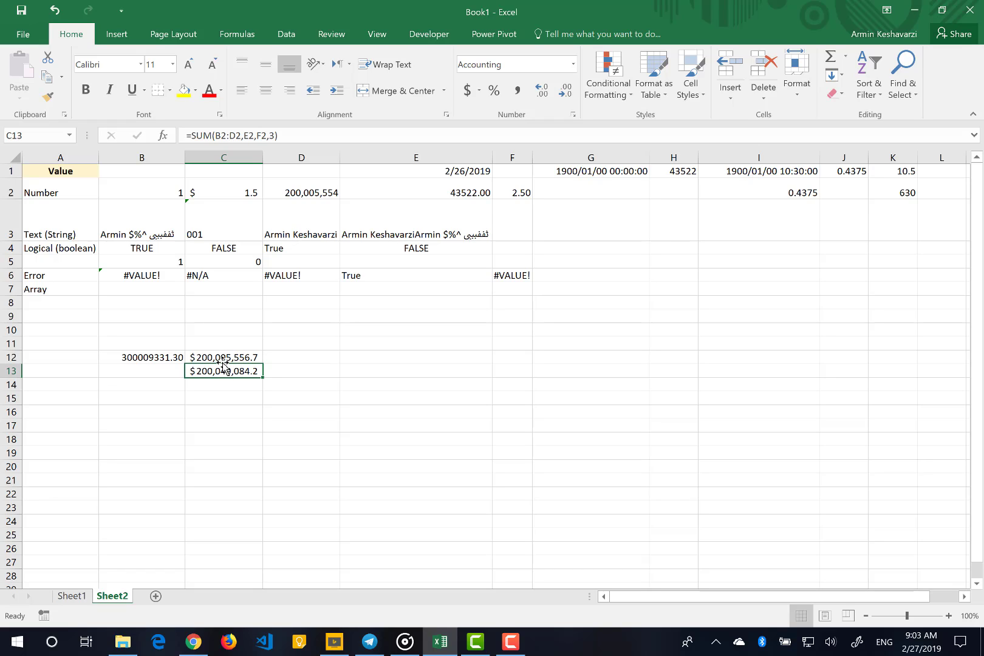
Start a formula in D13, examine the available functions beginning with "a", including AVERAGE's description, and clear that letter
left_click(284, 365)
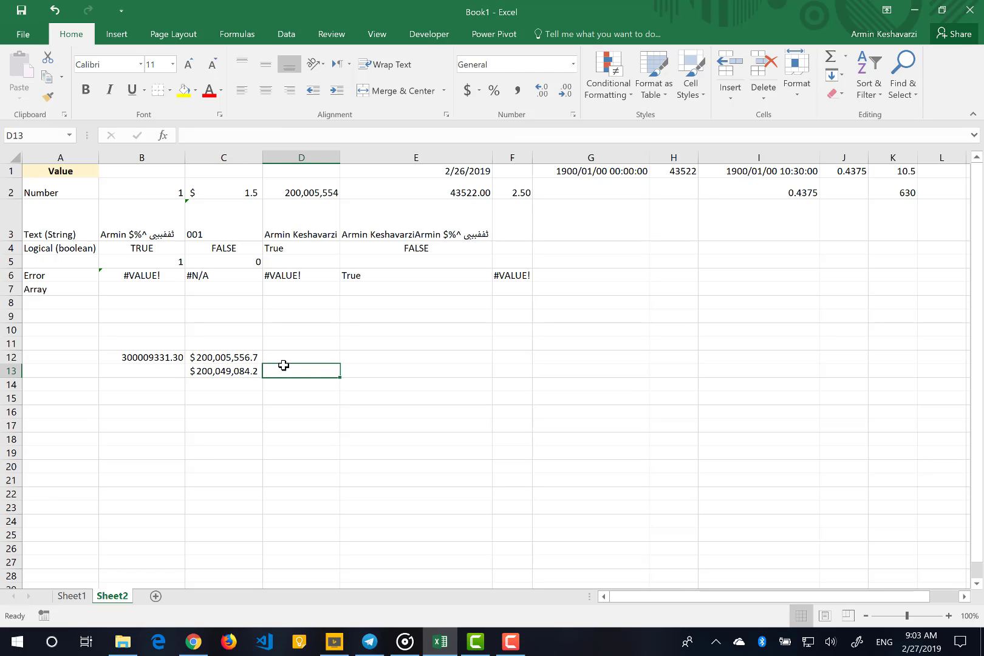
type("=")
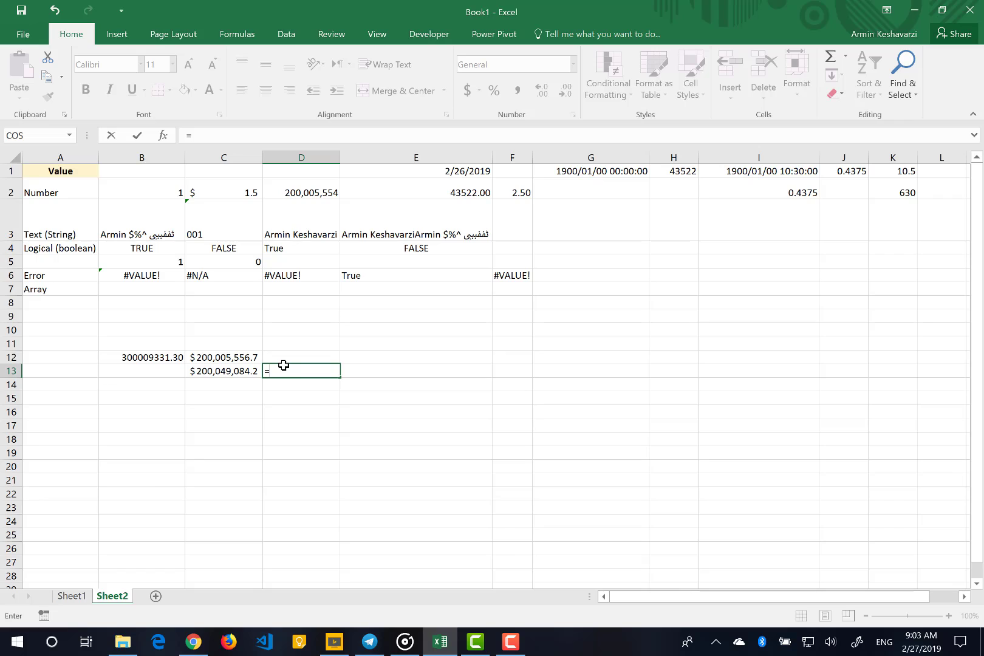
type("a")
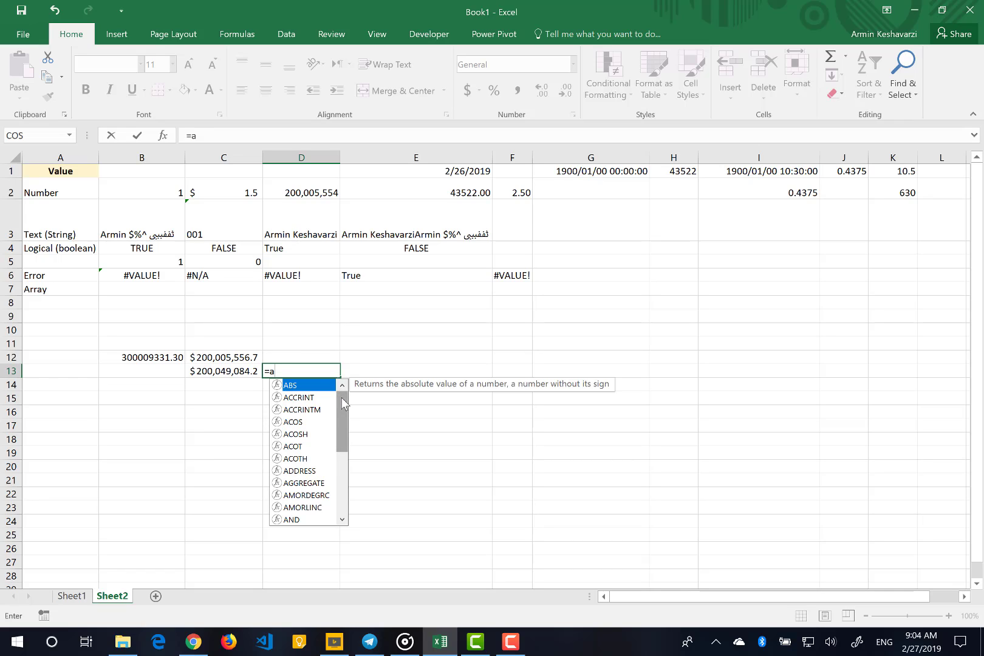
mouse_move(343, 403)
left_mouse_down()
mouse_move(343, 468)
mouse_move(342, 398)
left_mouse_up()
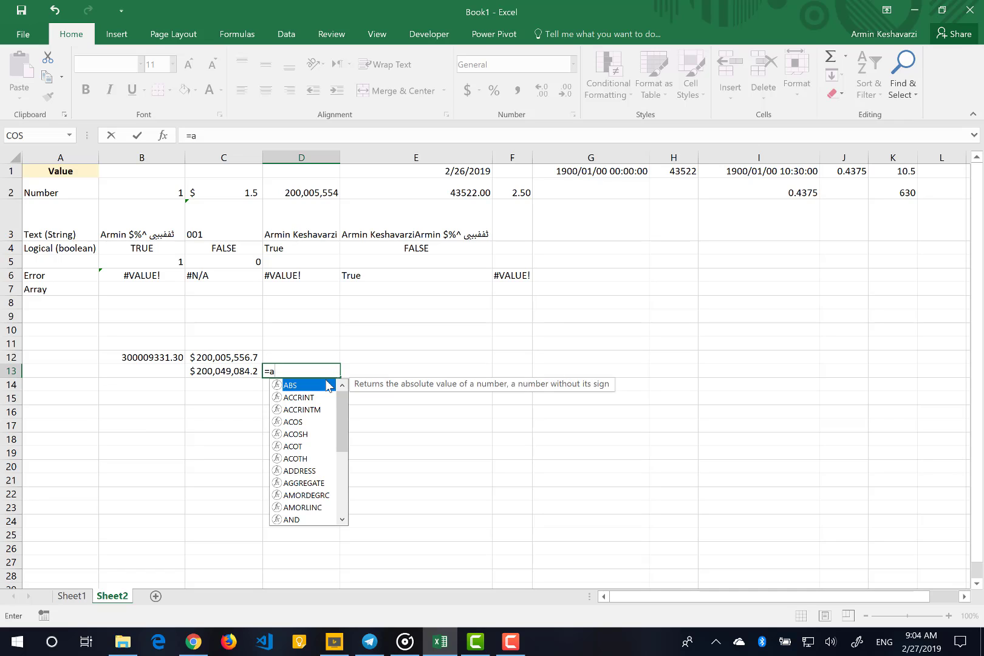
left_click_drag(344, 443, 344, 504)
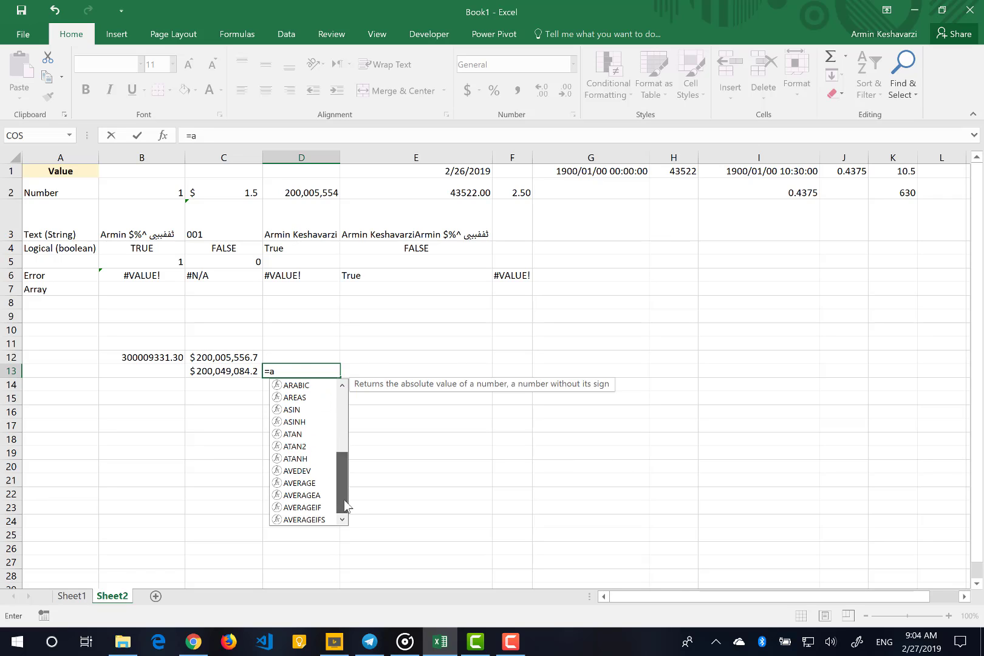
left_click(300, 487)
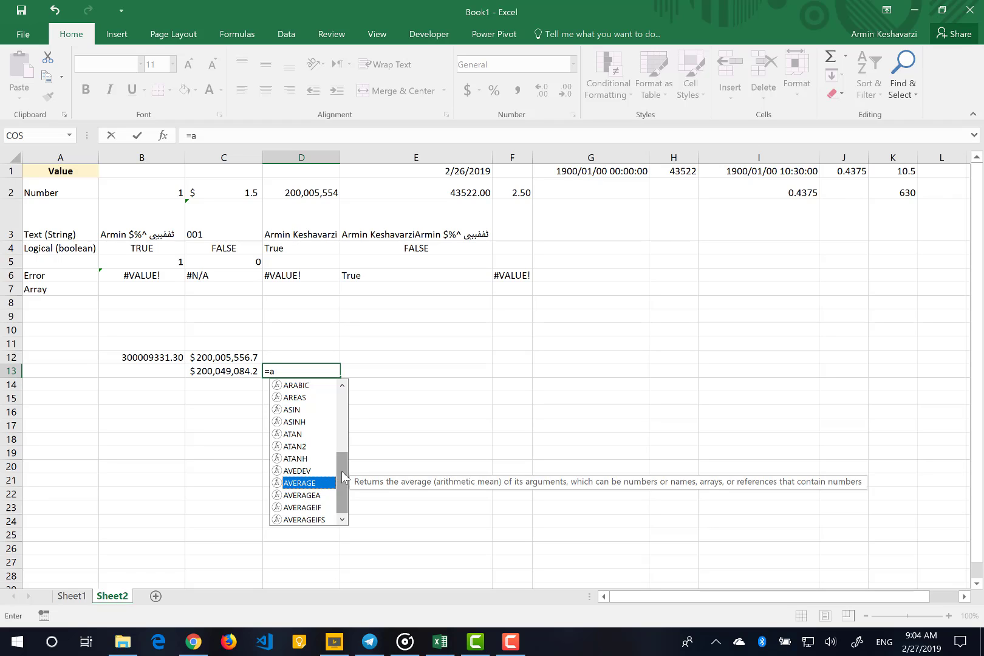
left_click(344, 439)
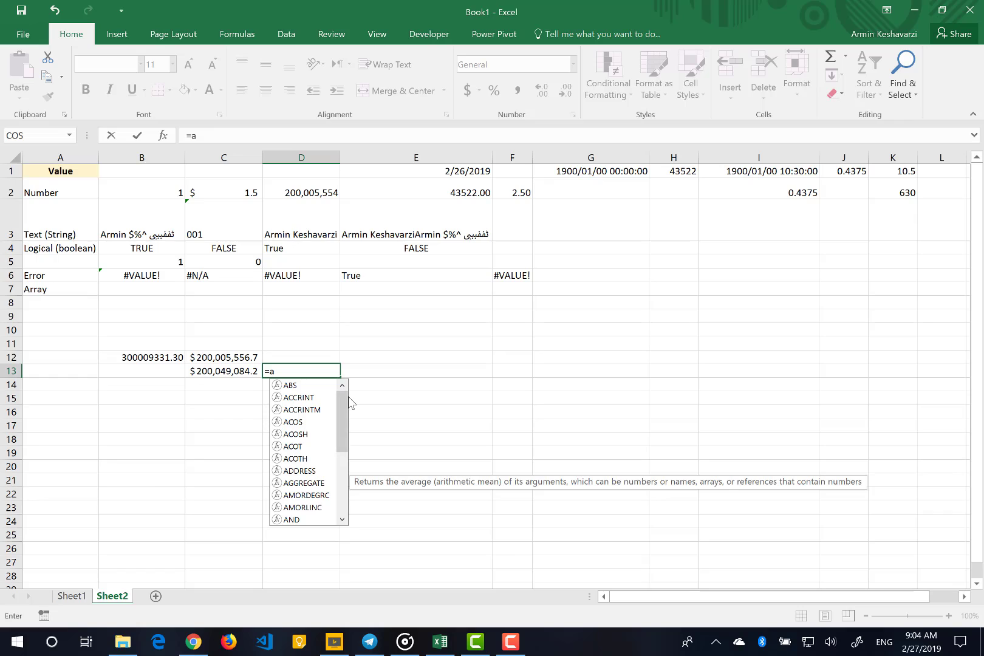
key("BackSpace")
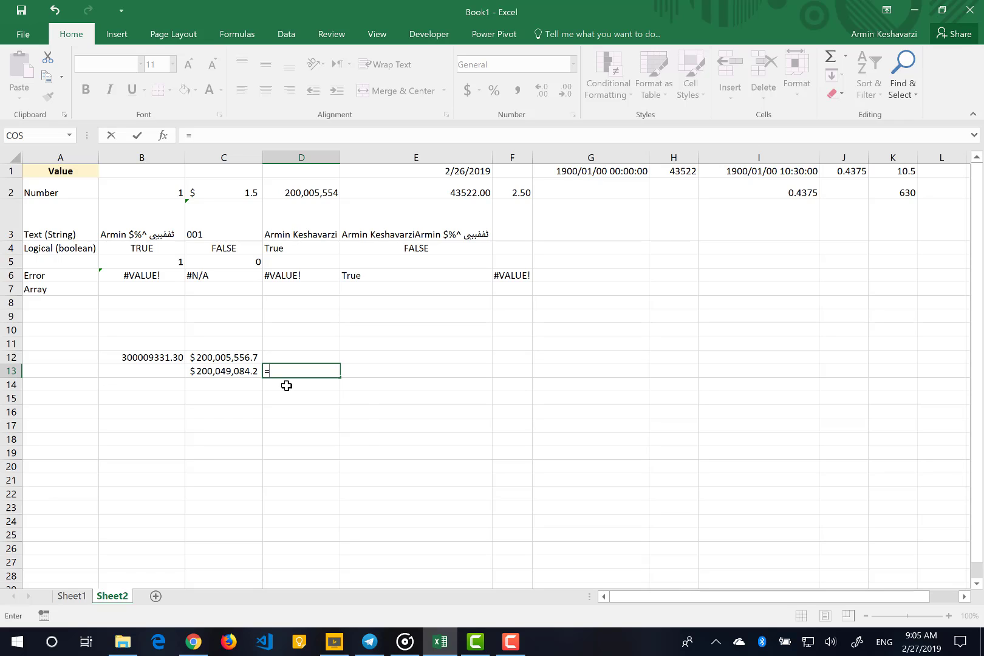
Complete the D13 formula as =POWER(C13,2), choosing POWER from the suggested functions beginning with "p"
type("p")
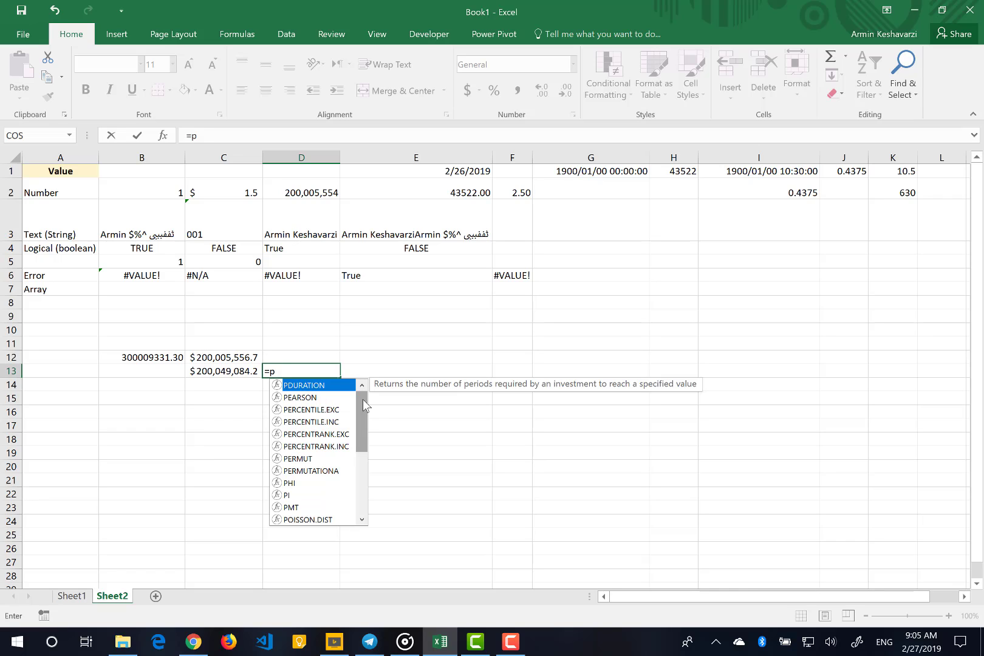
left_click_drag(363, 406, 363, 440)
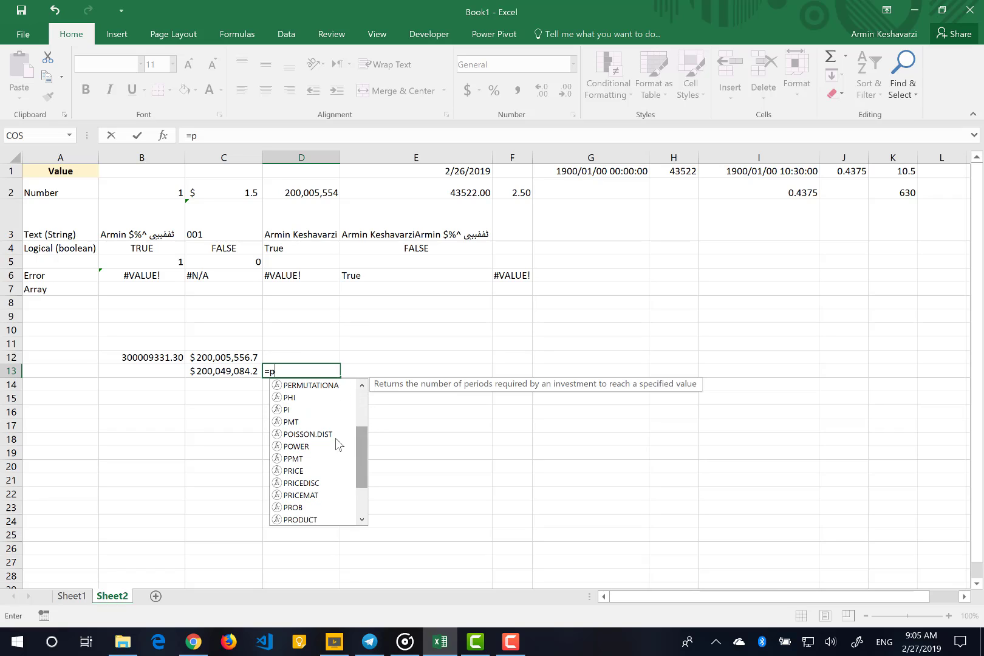
left_click(307, 448)
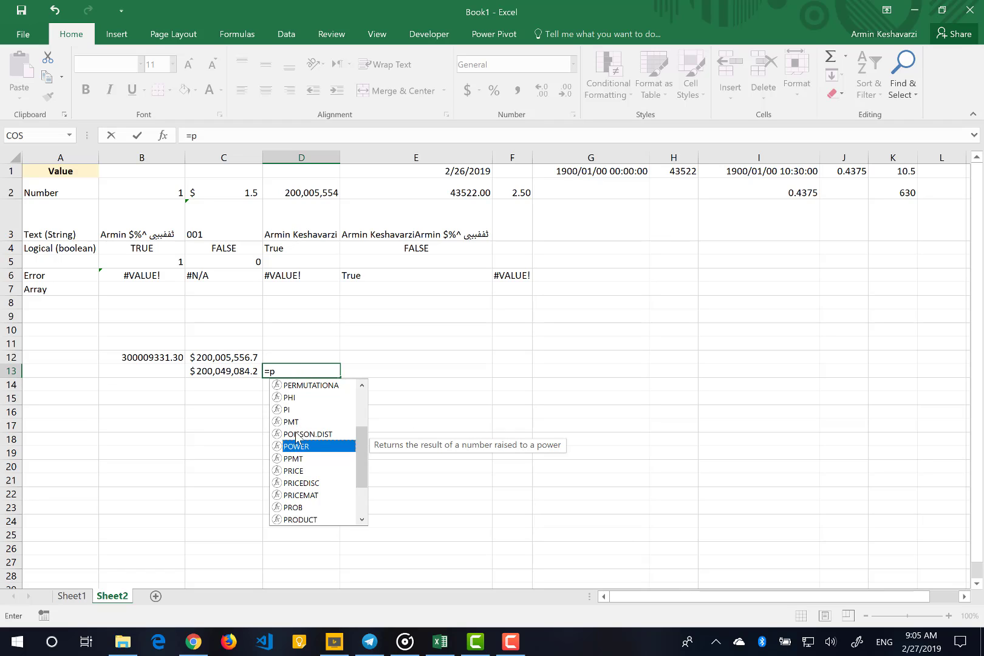
double_click(300, 446)
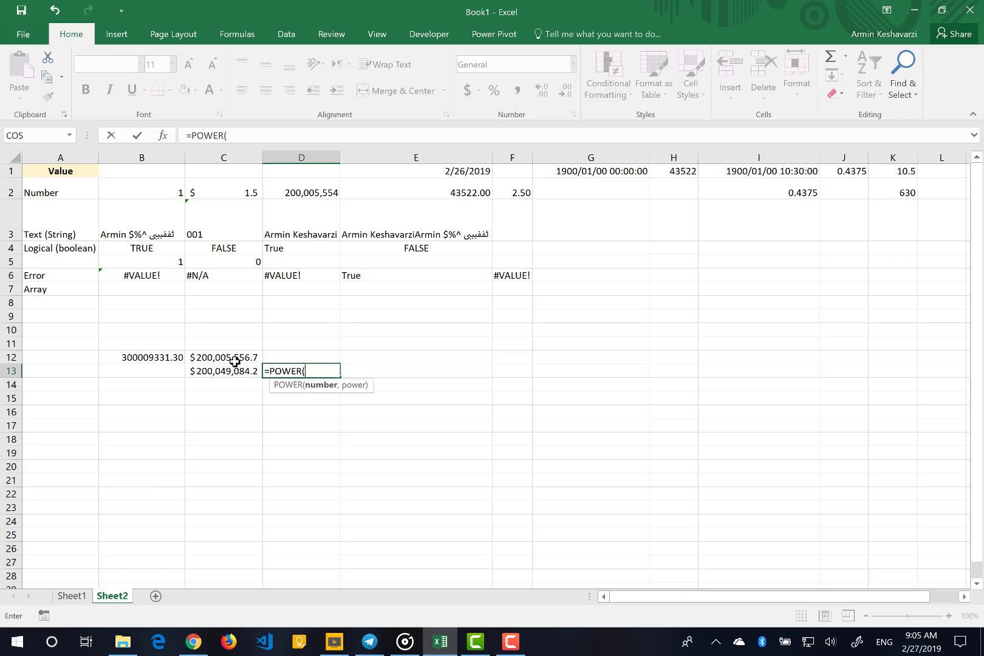
left_click(221, 372)
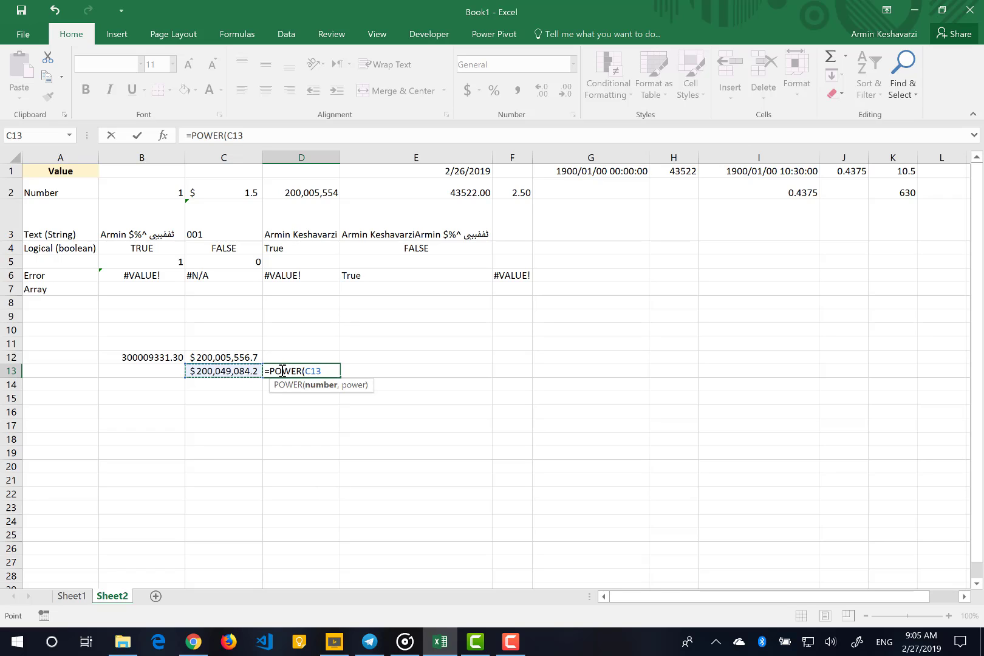
type(",")
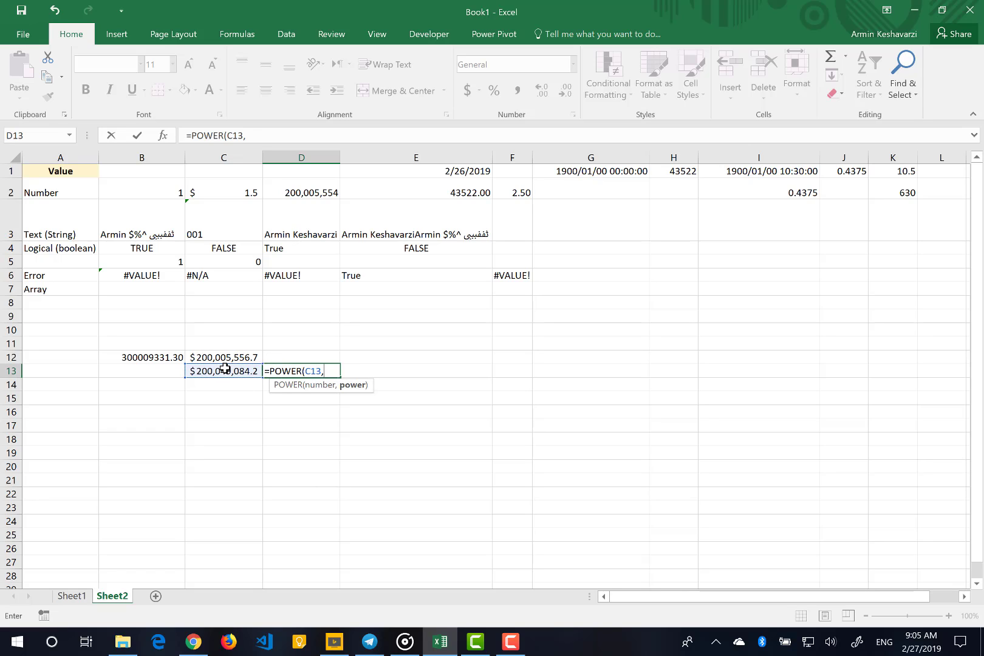
type("2)")
key("Return")
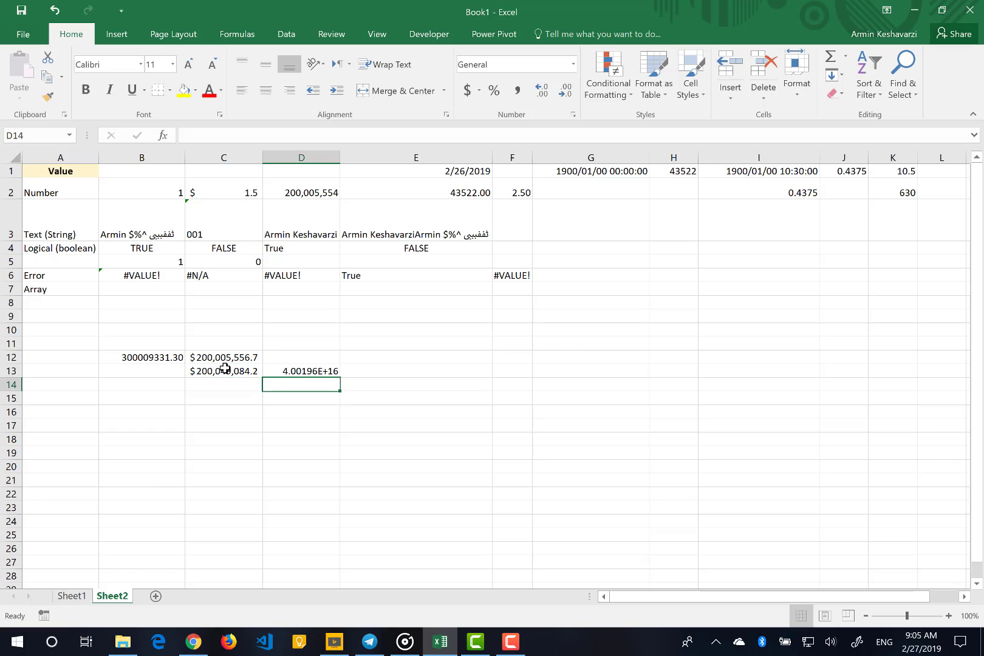
Format the POWER result in D13 as Number with no decimal places
left_click(314, 368)
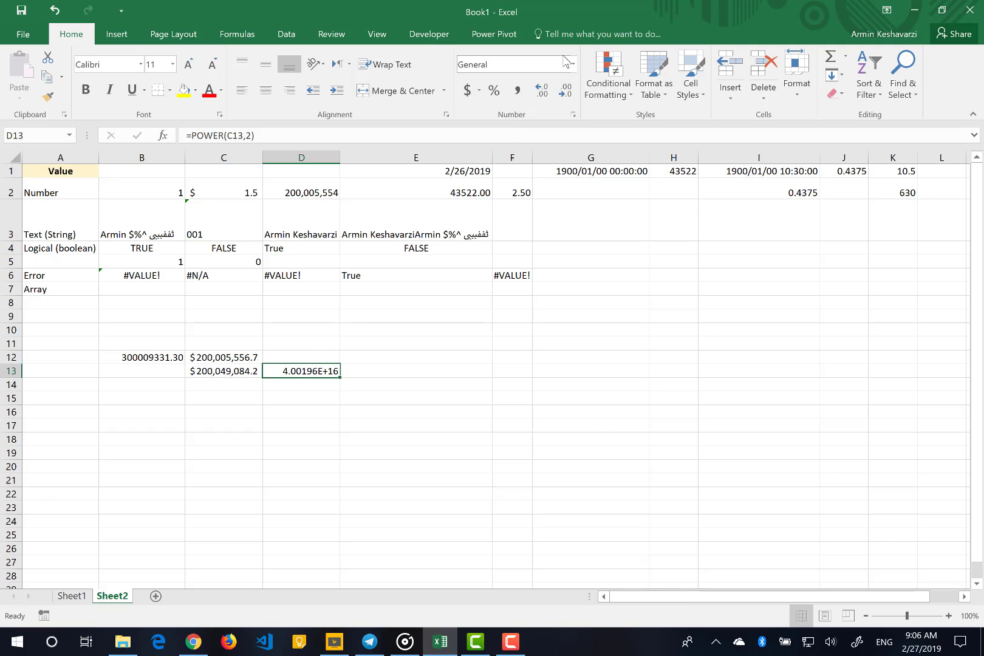
left_click(573, 64)
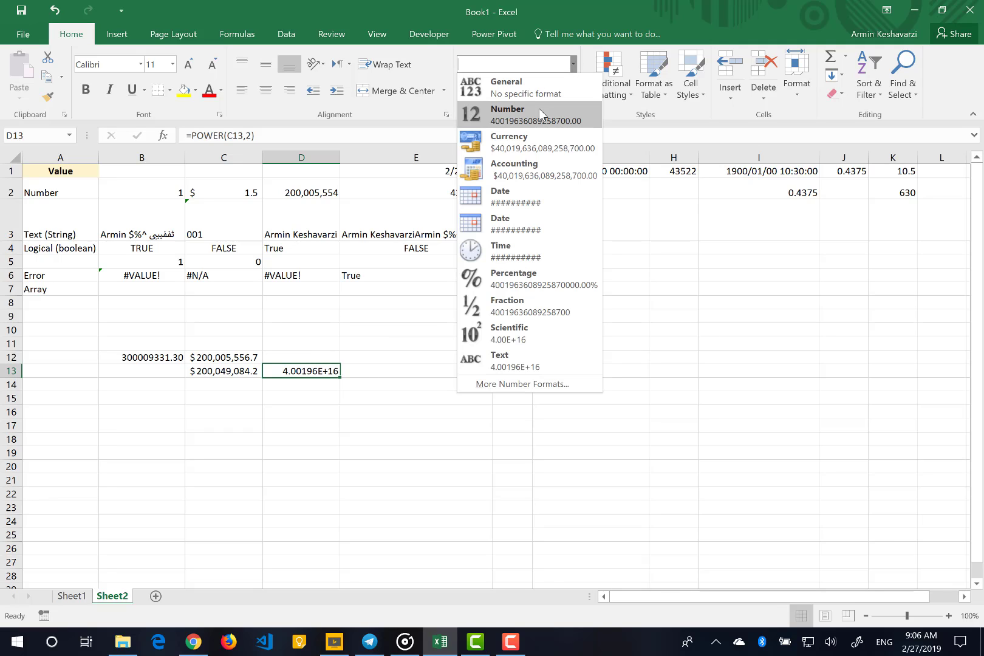
left_click(544, 115)
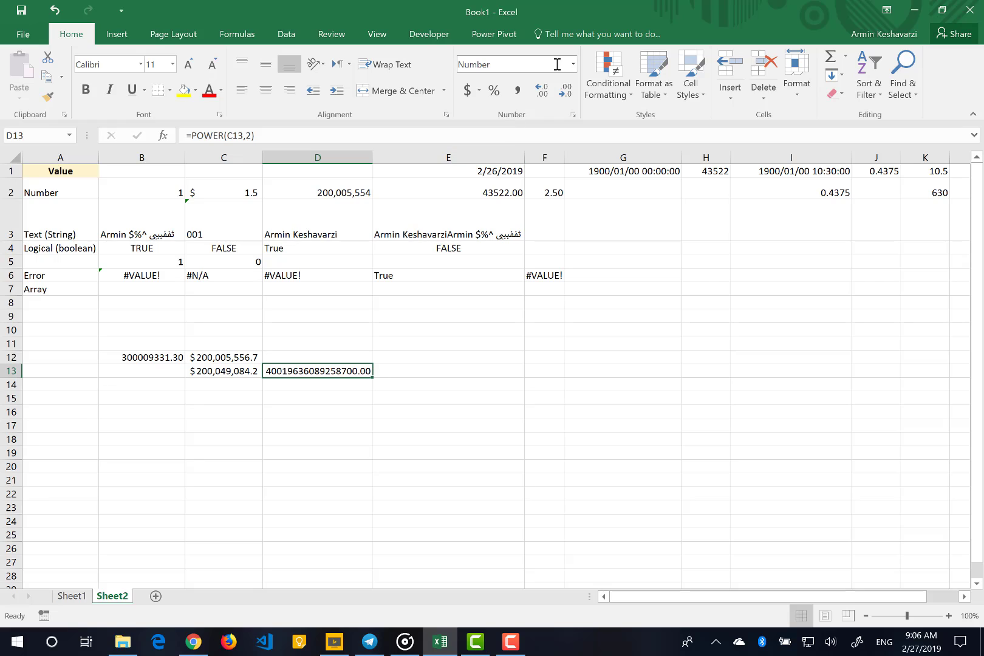
double_click(565, 90)
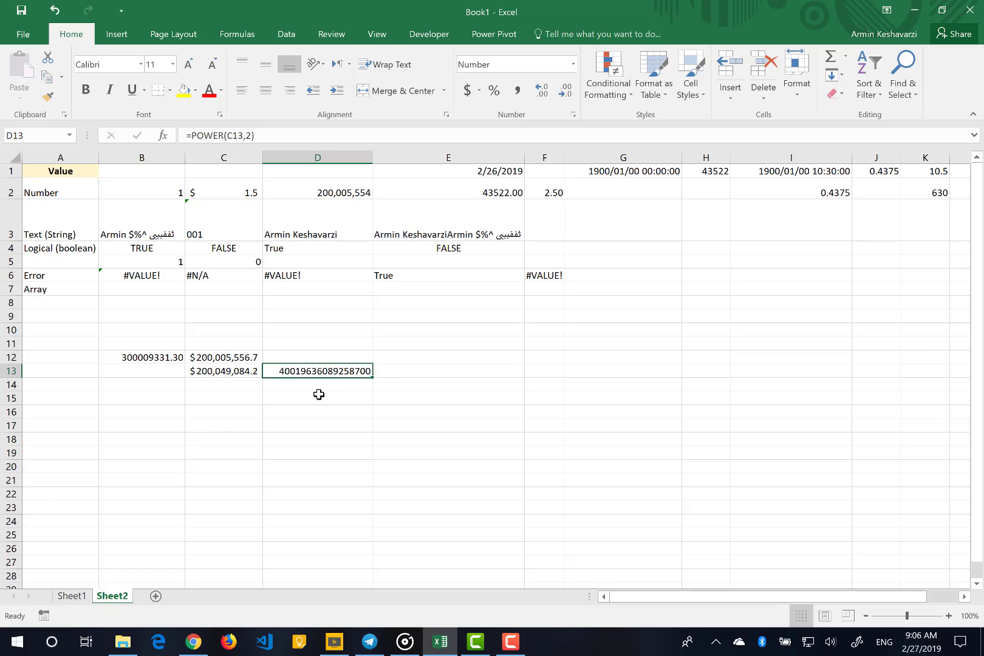
Start a formula in D15, examine AVERAGE's description among the functions beginning with "Ave", and clear those letters
left_click(319, 394)
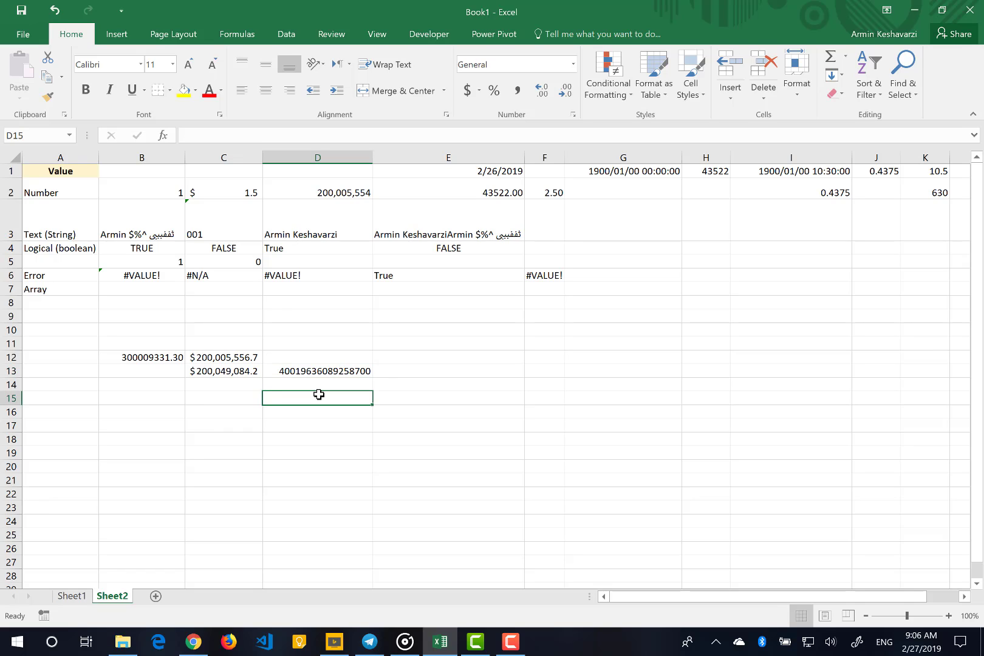
type("=")
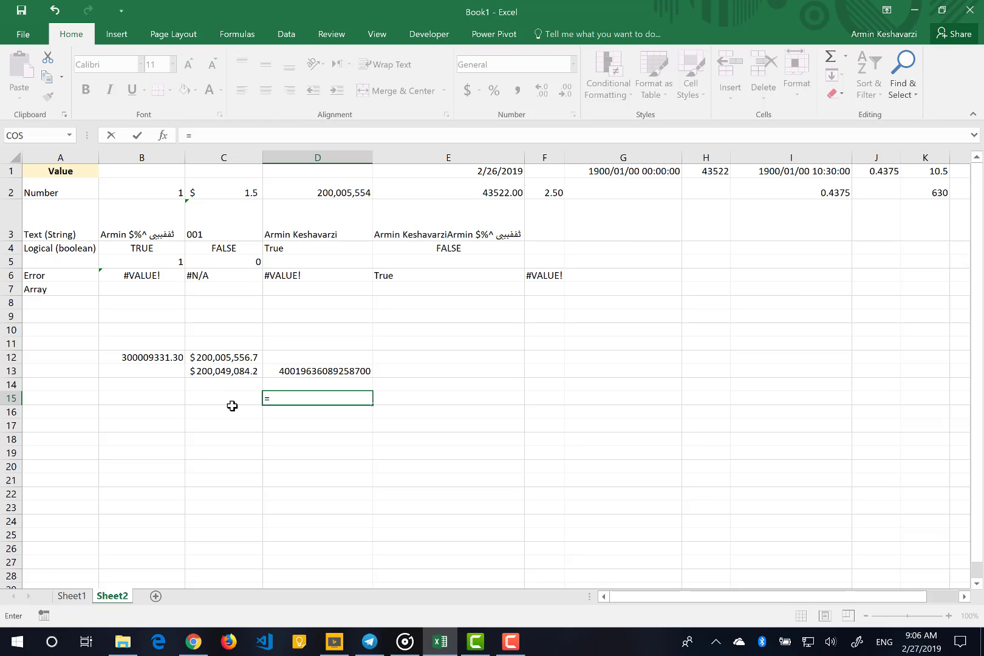
type("Ave")
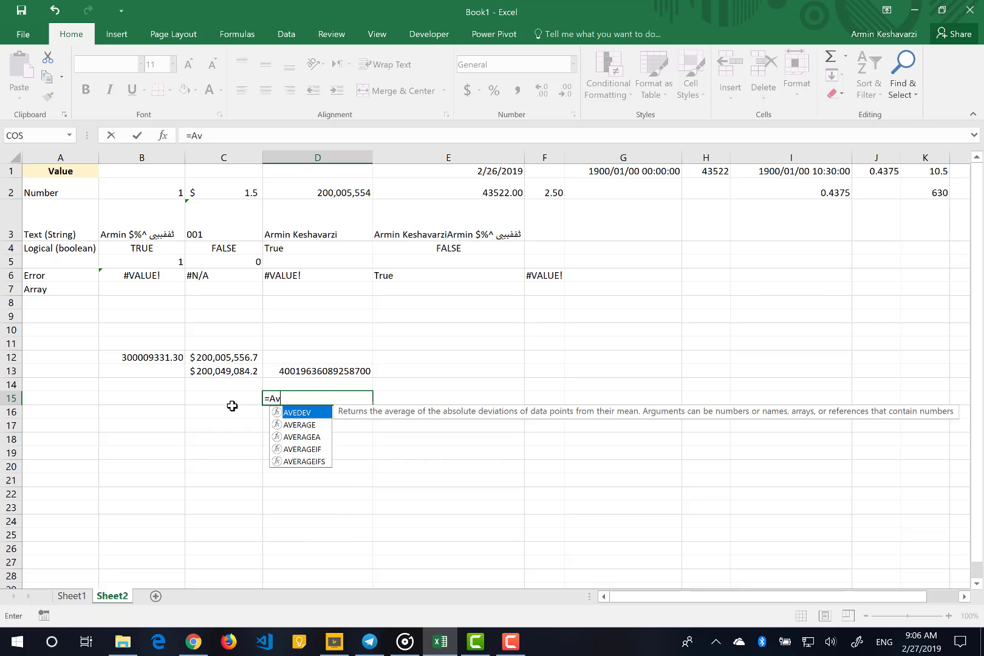
left_click(297, 425)
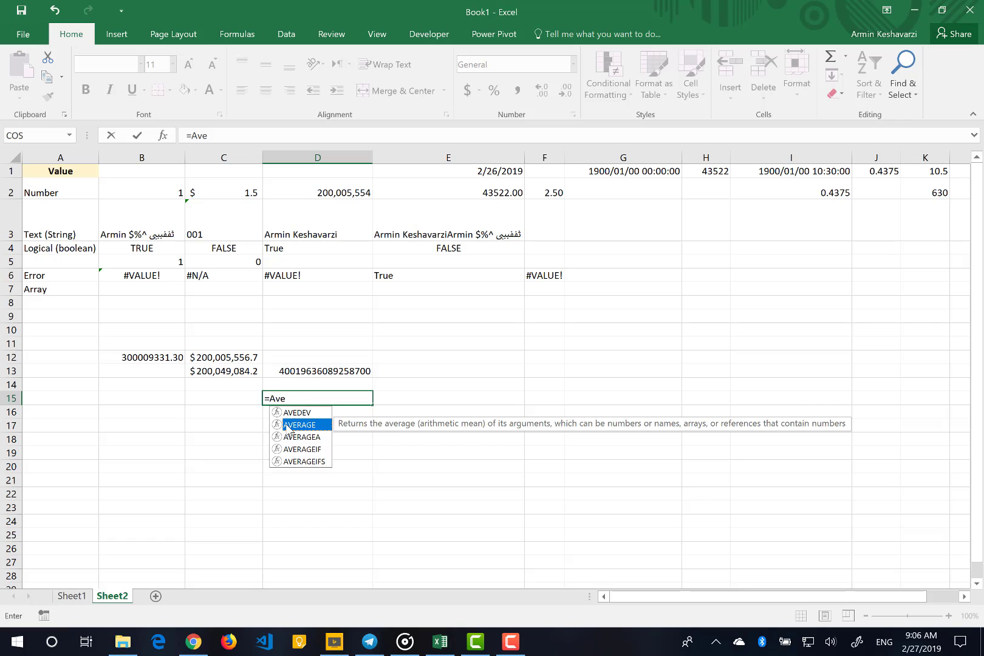
key("BackSpace")
key("BackSpace")
key("BackSpace")
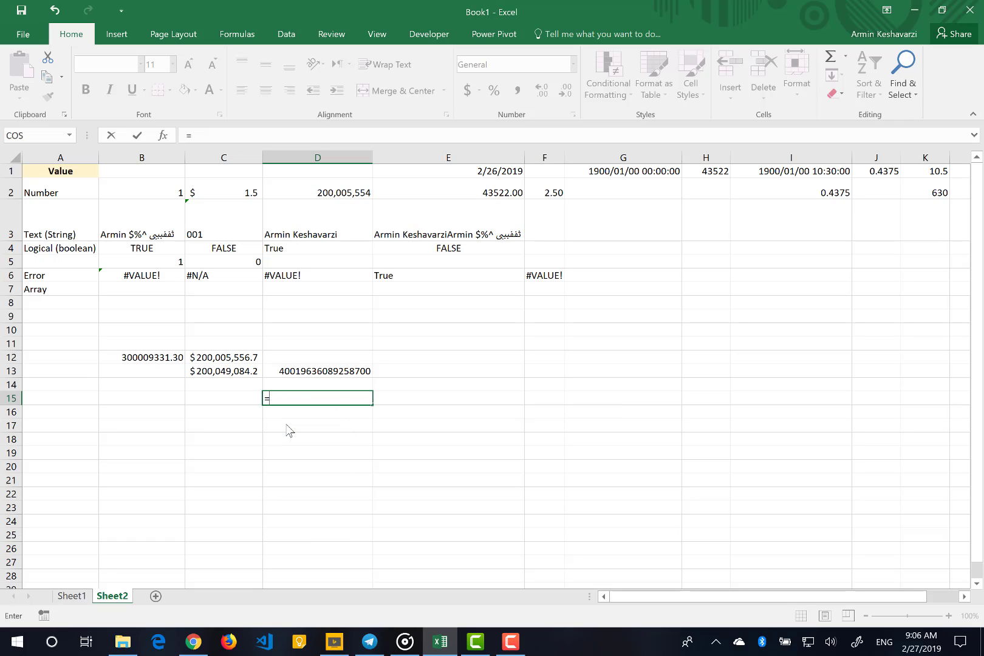
Try the formula =mean(B2:F2) in D15 and delete it from the cell
type("mean(")
left_click_drag(150, 185, 531, 193)
type(")")
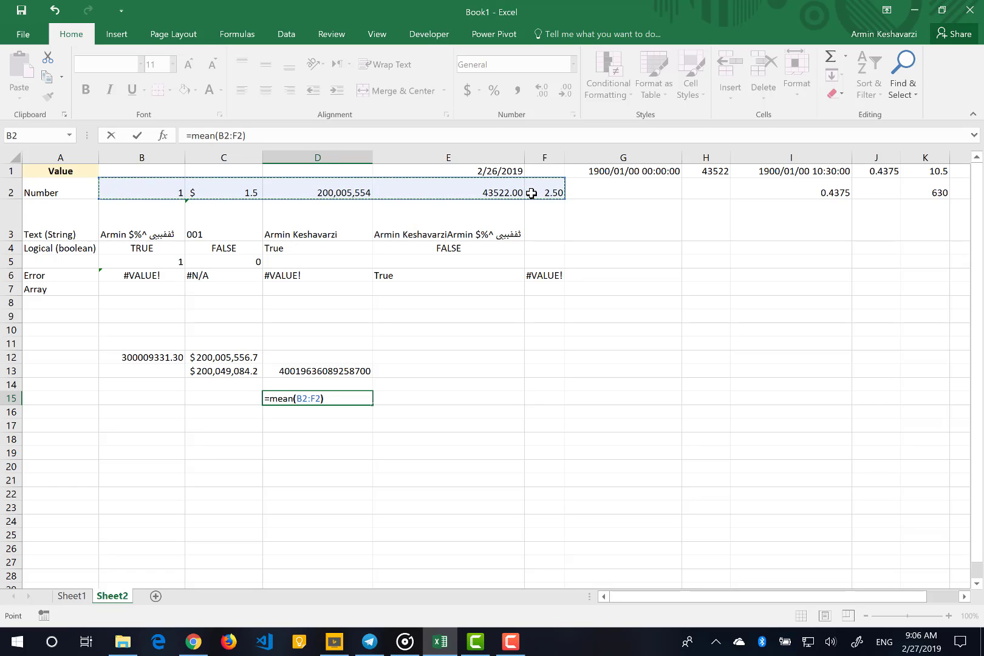
key("Return")
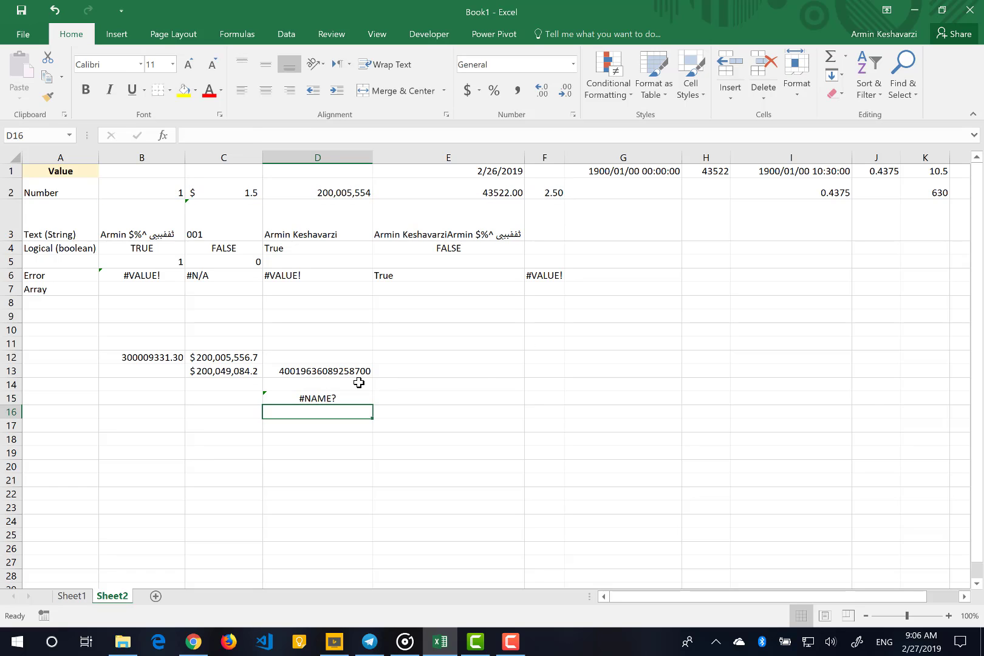
left_click(326, 399)
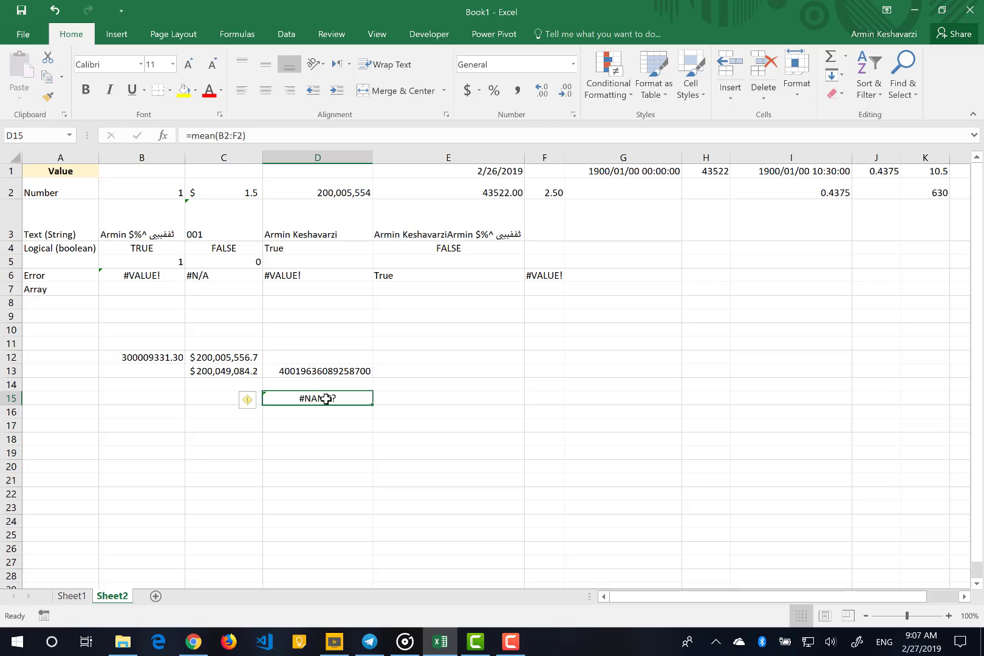
key("Delete")
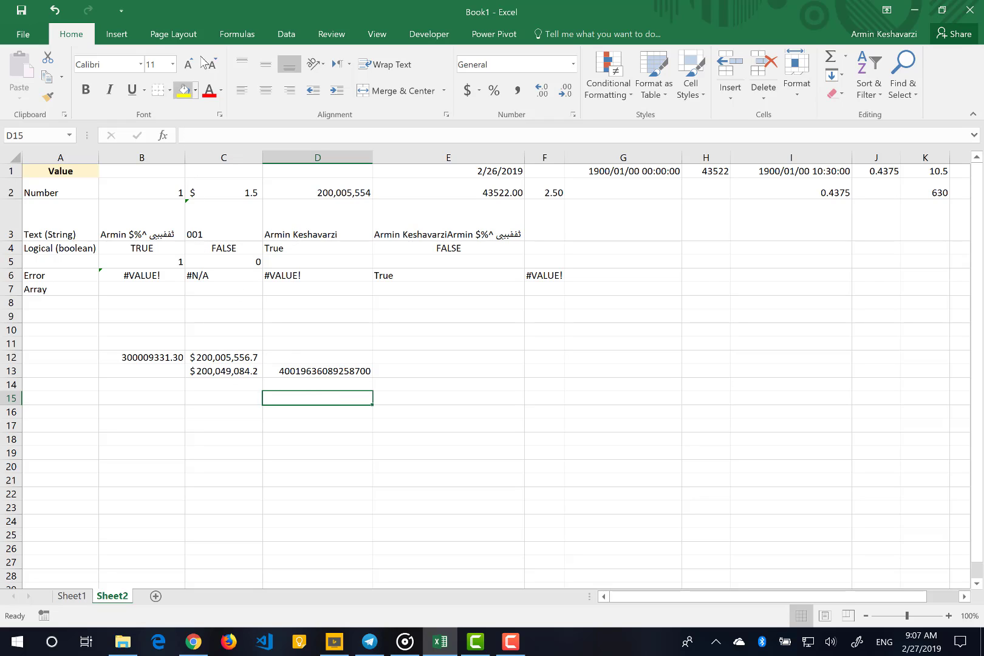
Browse the Statistical functions in the function library and open the list of Text functions
left_click(241, 38)
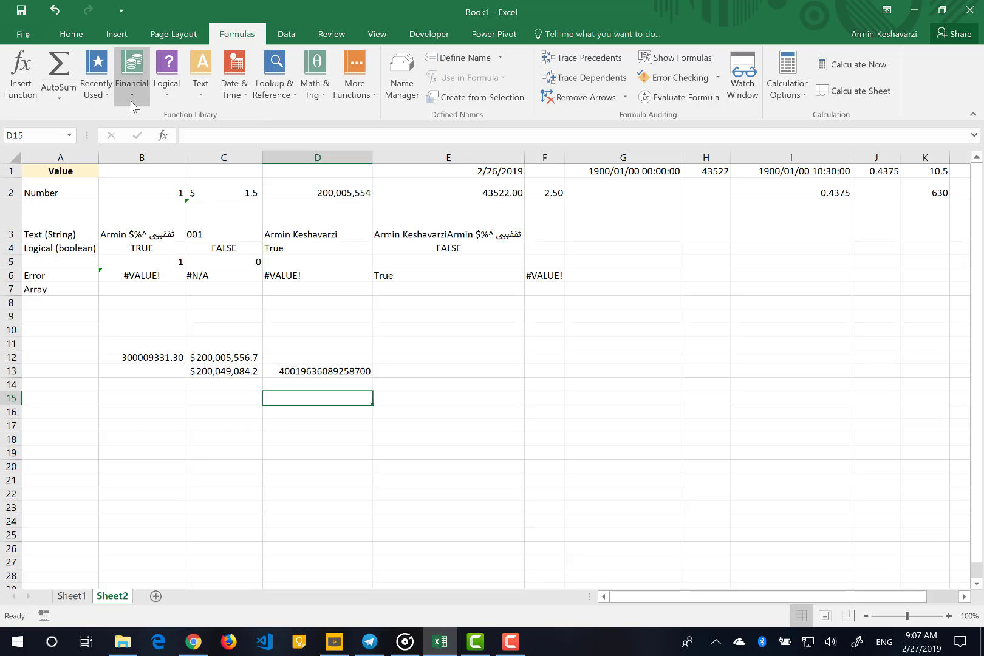
left_click(375, 85)
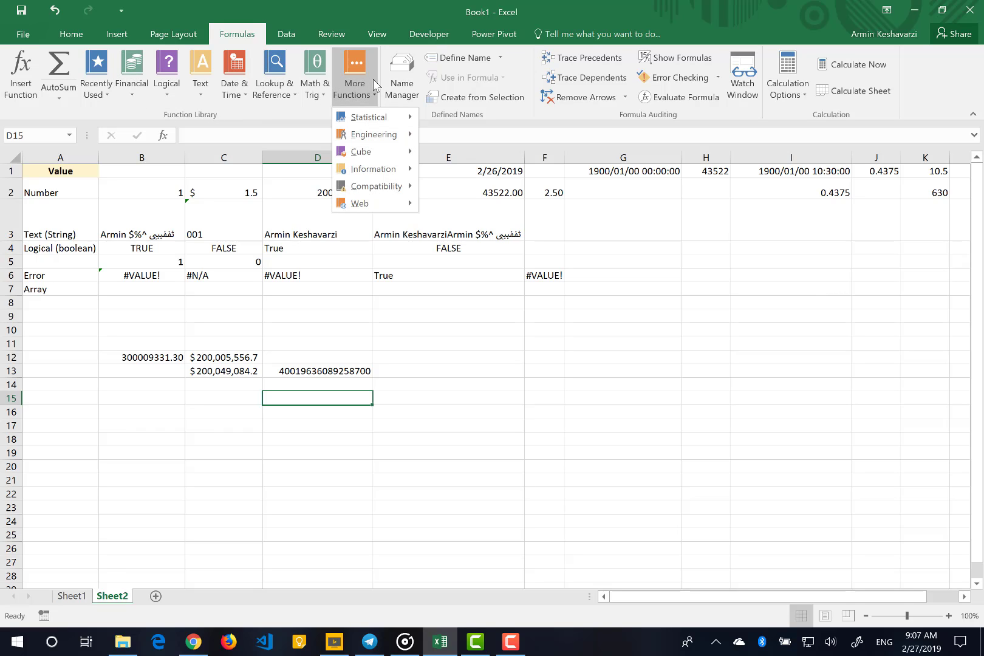
mouse_move(366, 114)
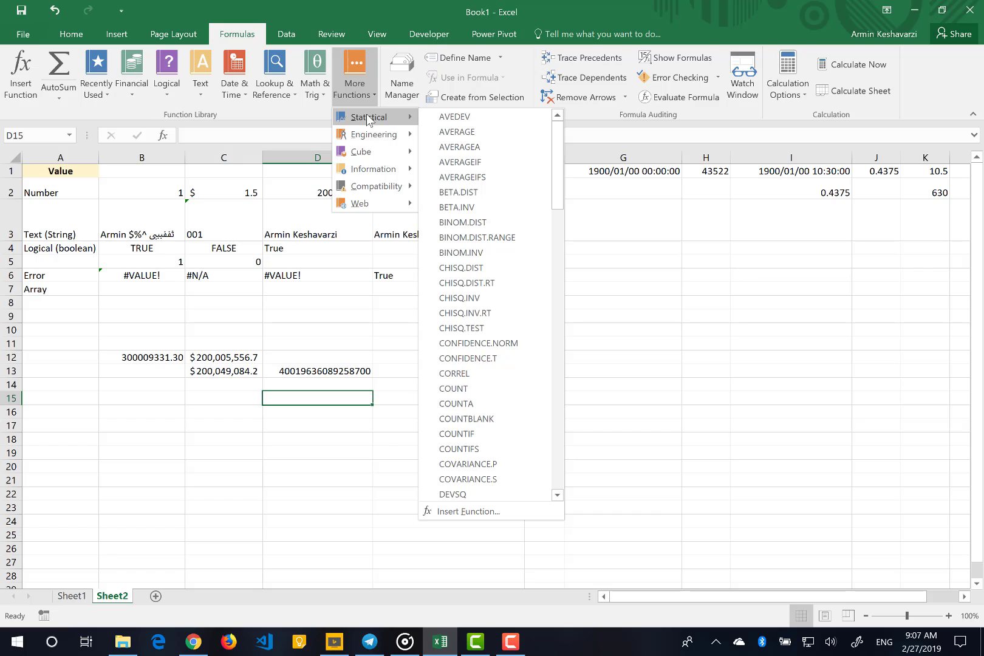
scroll(498, 261, "down", 6)
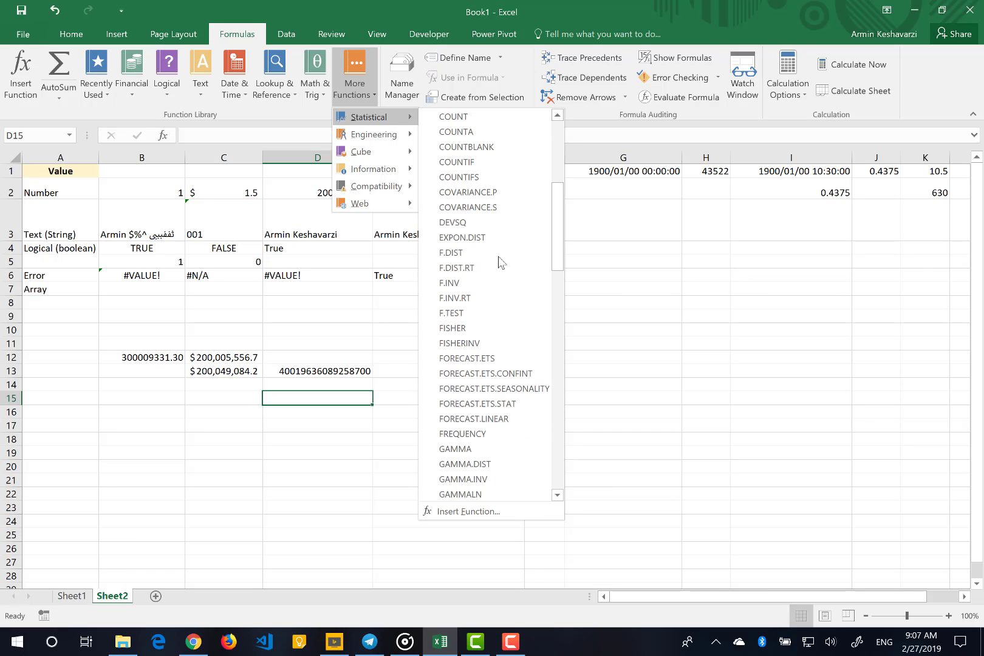
scroll(498, 261, "down", 5)
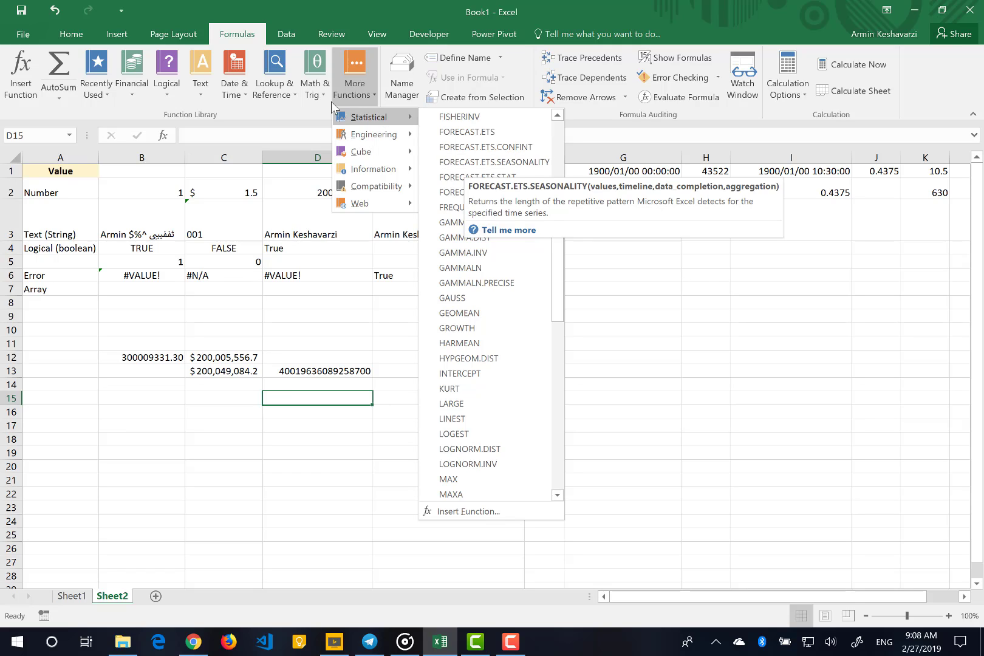
left_click(201, 85)
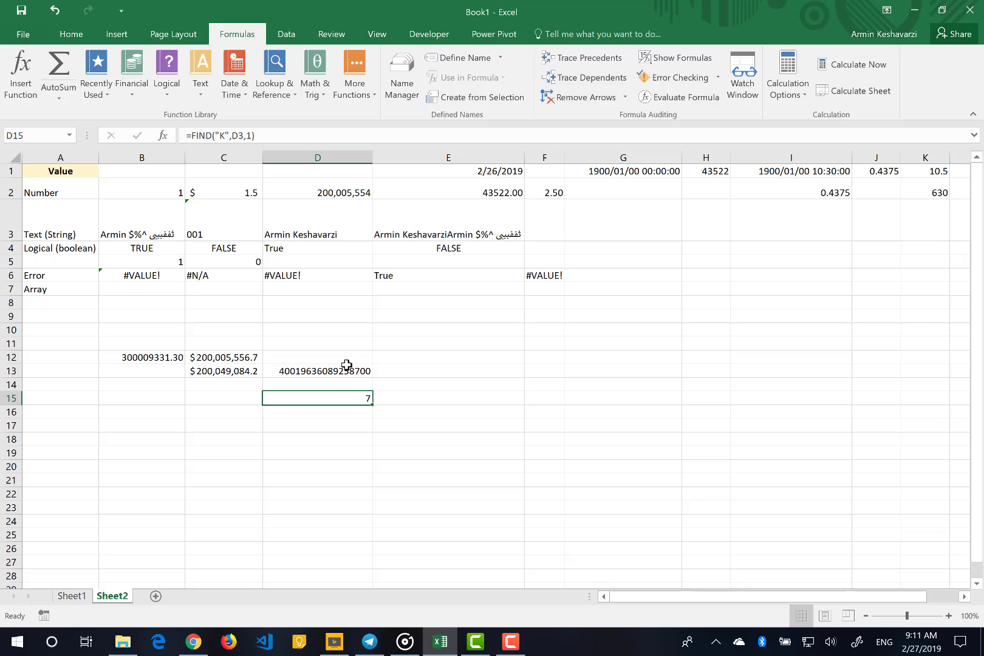
Start inserting a function in E15 and examine the description of RIGHT in the Text category
left_click(387, 396)
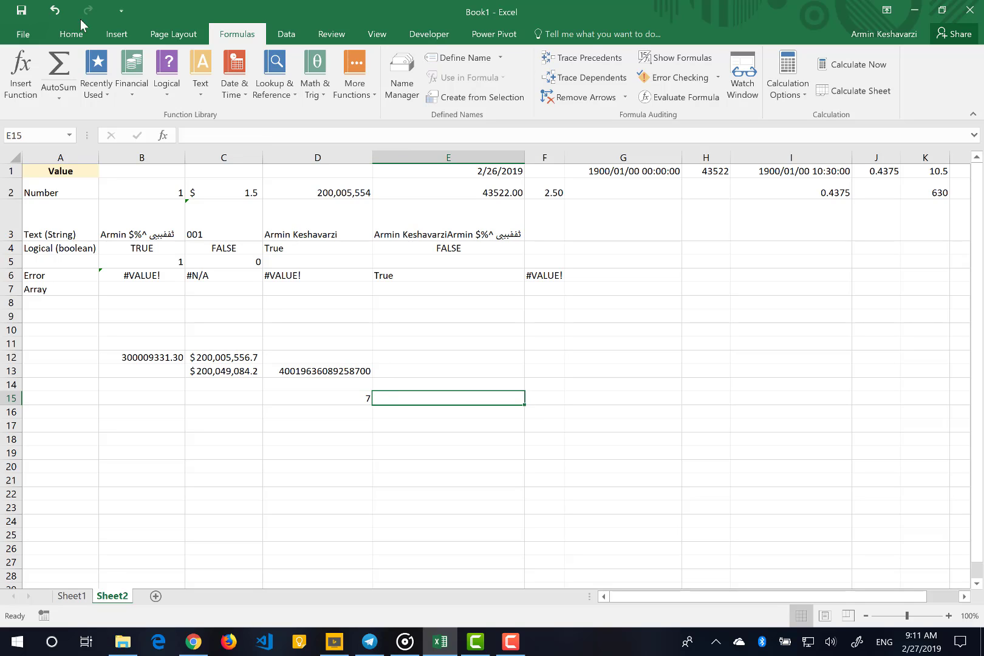
left_click(12, 73)
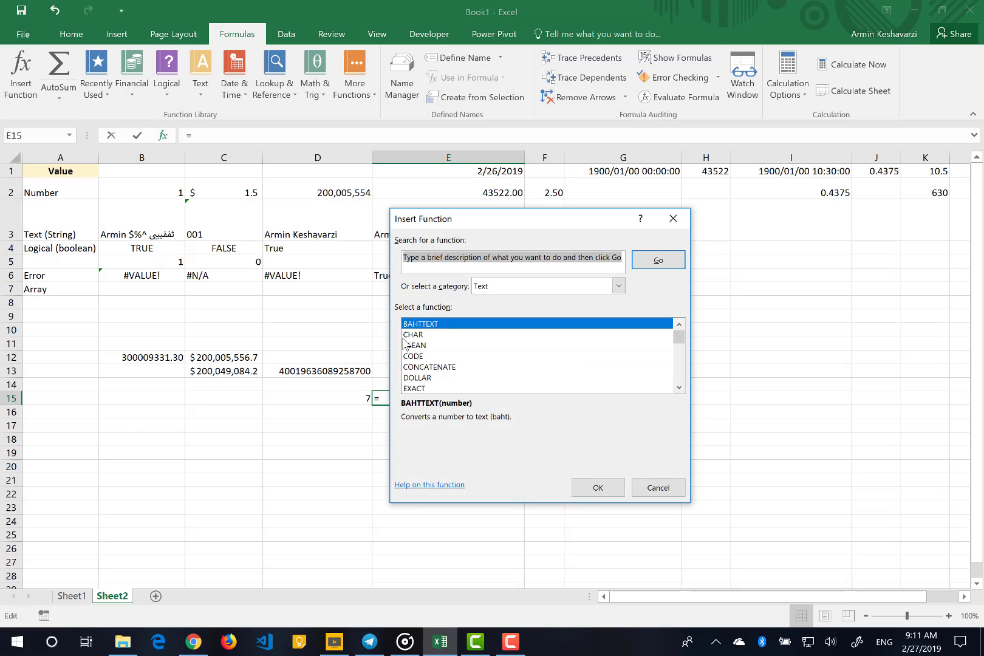
left_click(618, 285)
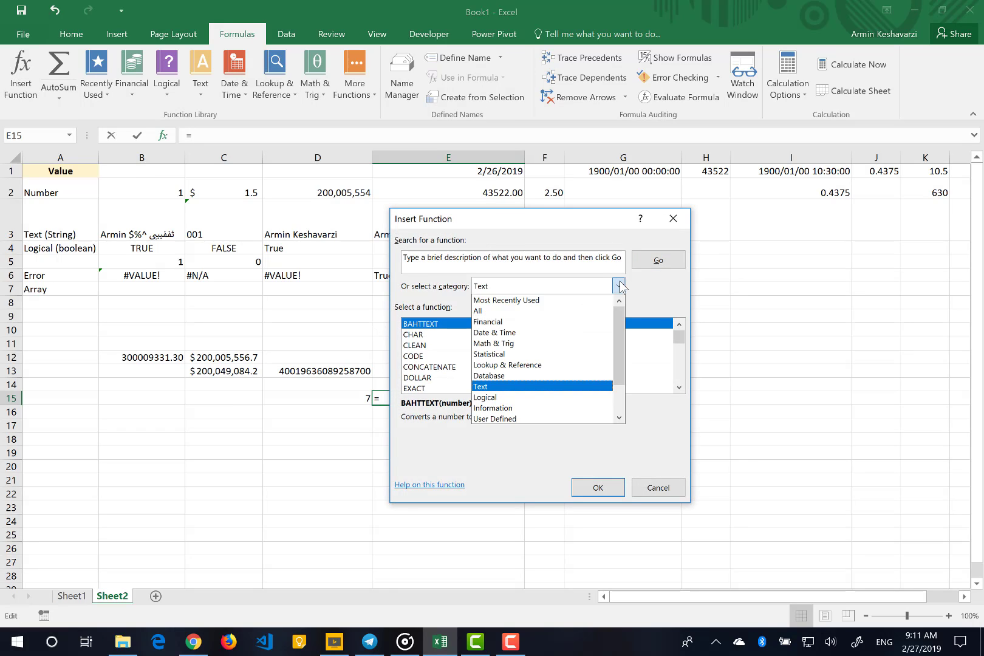
left_click(670, 334)
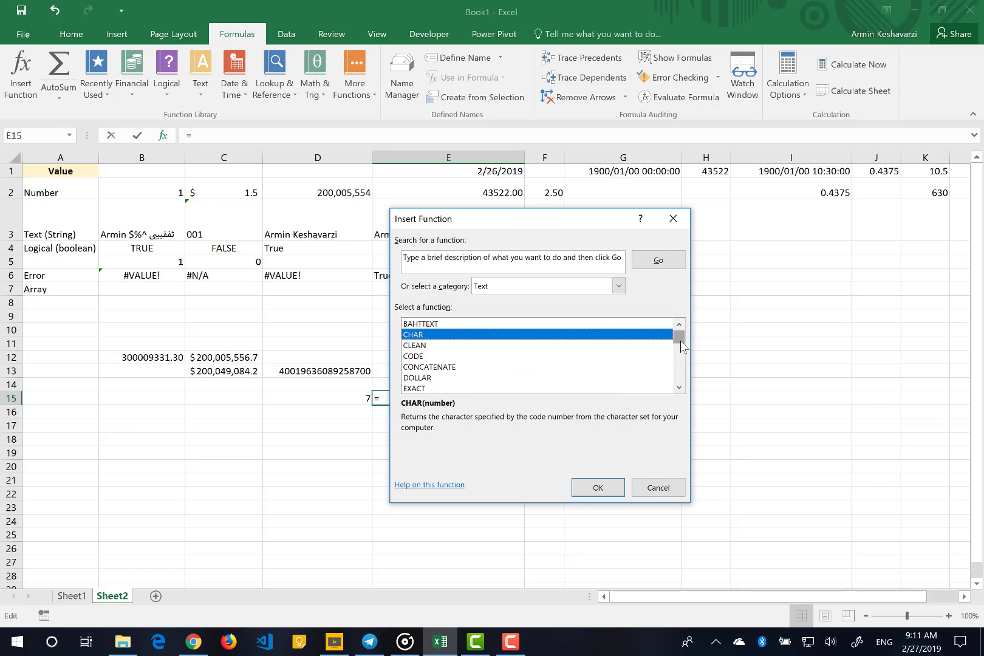
left_click_drag(678, 338, 679, 362)
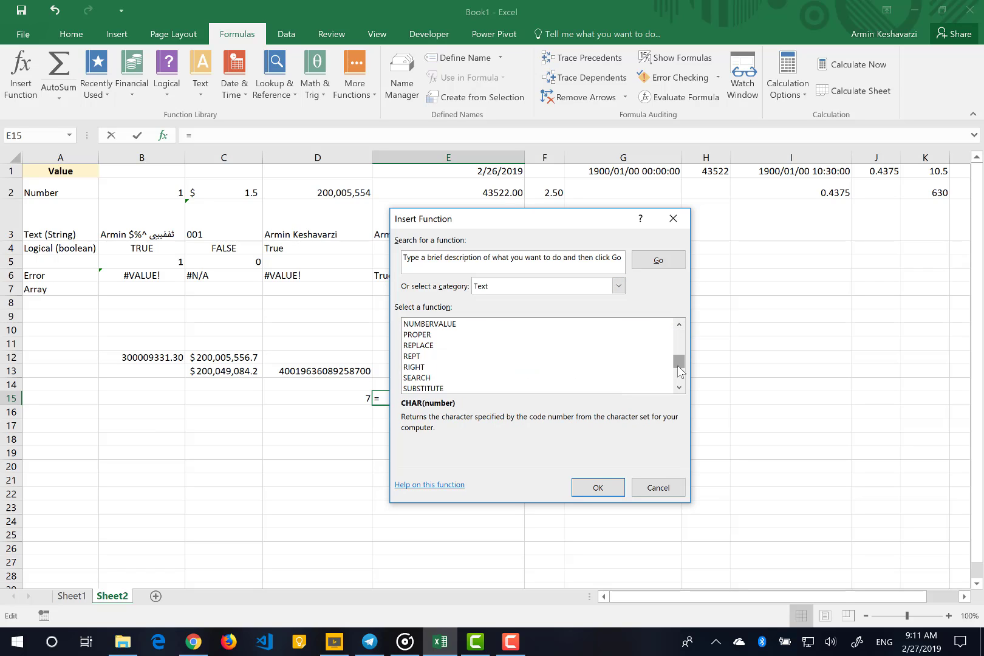
left_click(441, 369)
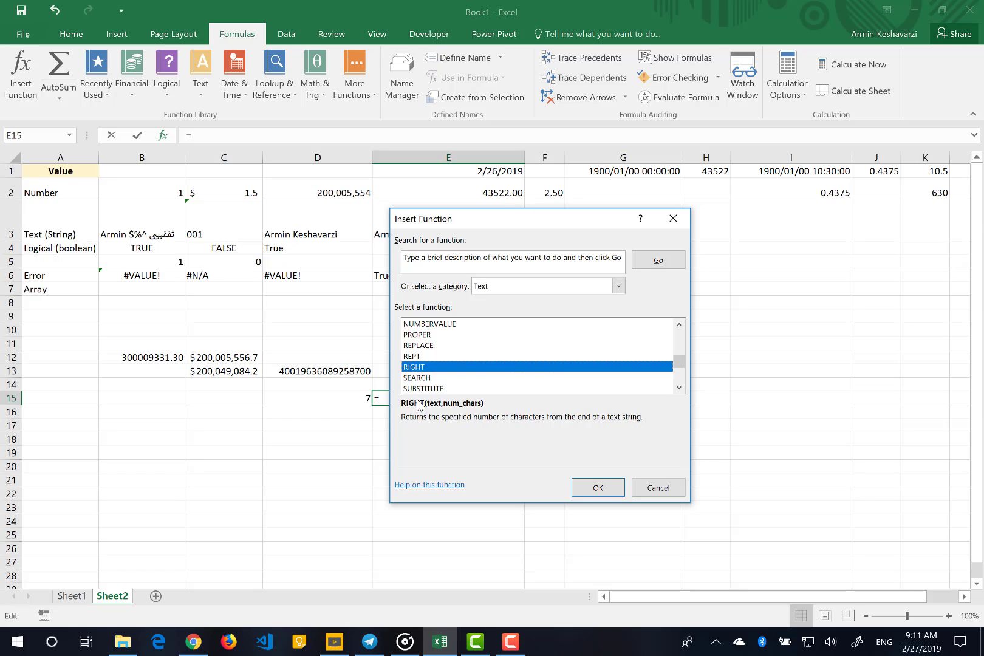
Set the function category to All and search for a function described as "mean of data"
left_click(463, 266)
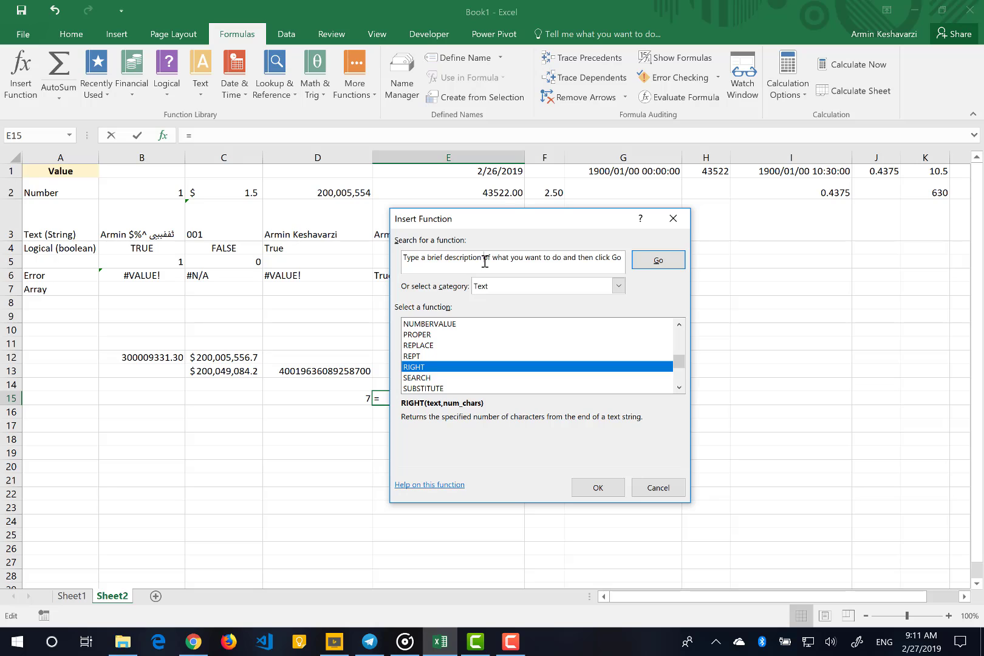
type("Average")
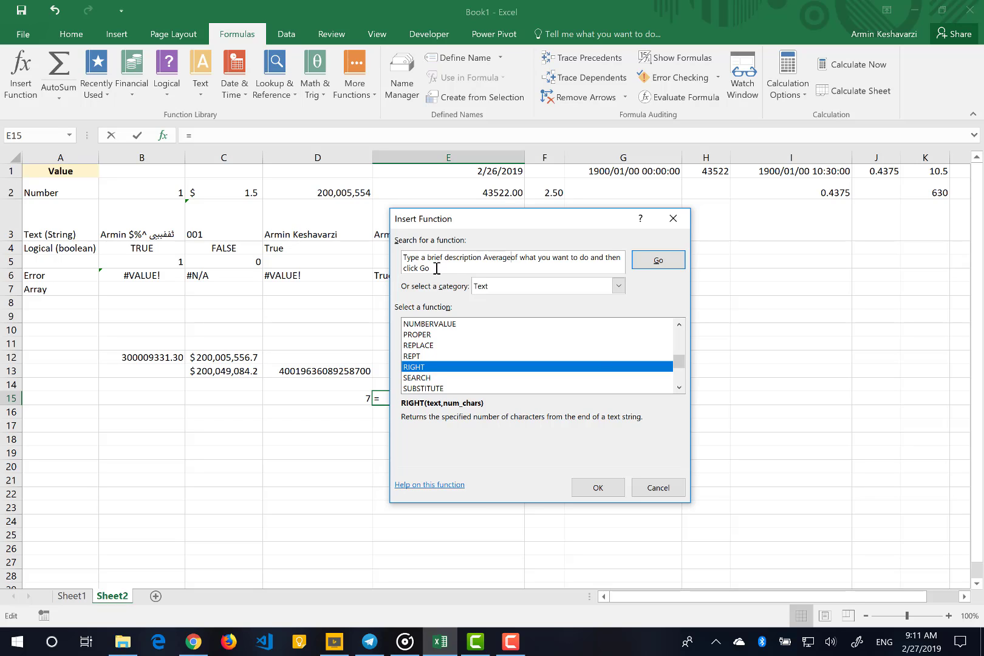
left_click_drag(436, 268, 396, 258)
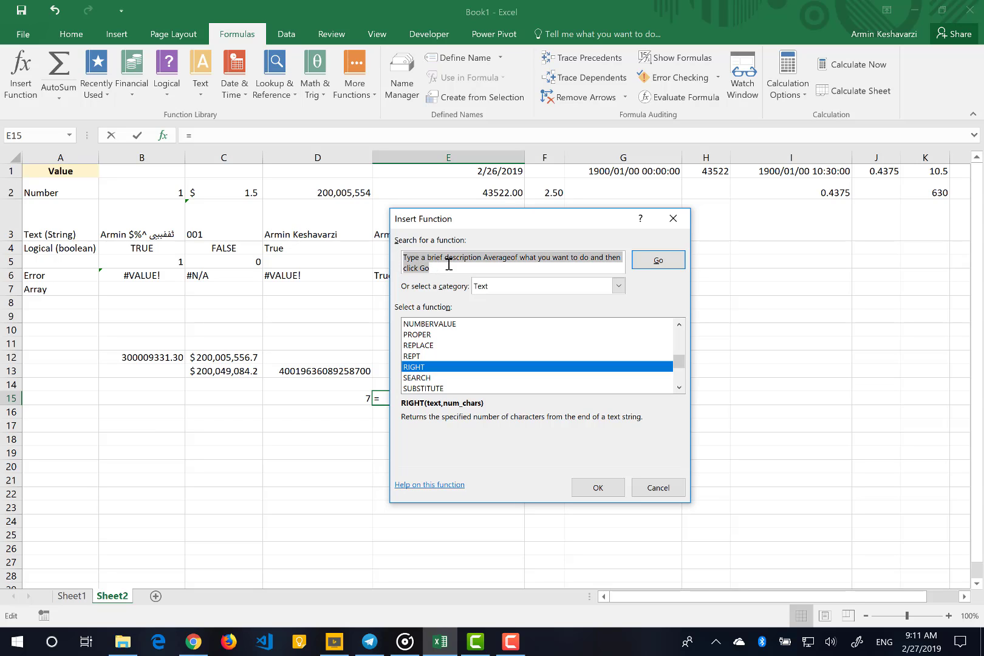
type("mean")
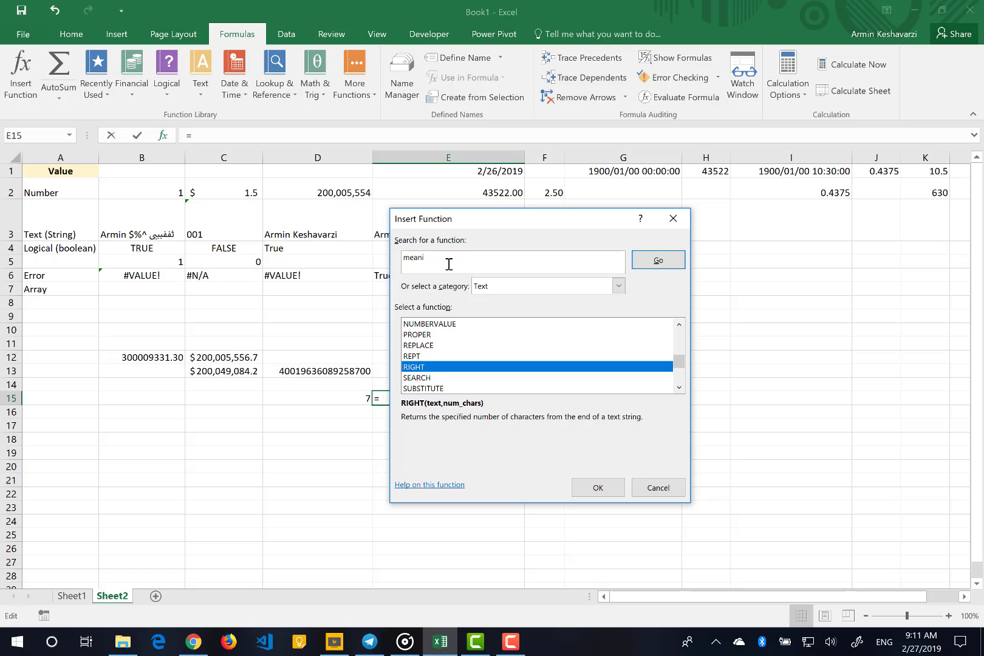
type("n")
key("BackSpace")
type("of data")
left_click(619, 285)
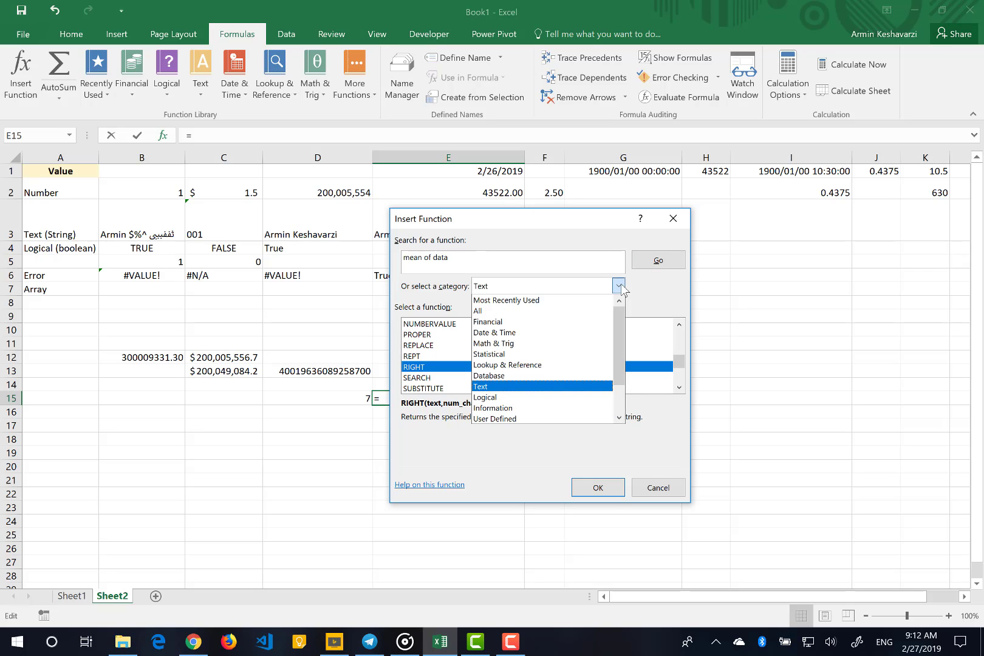
left_click(565, 311)
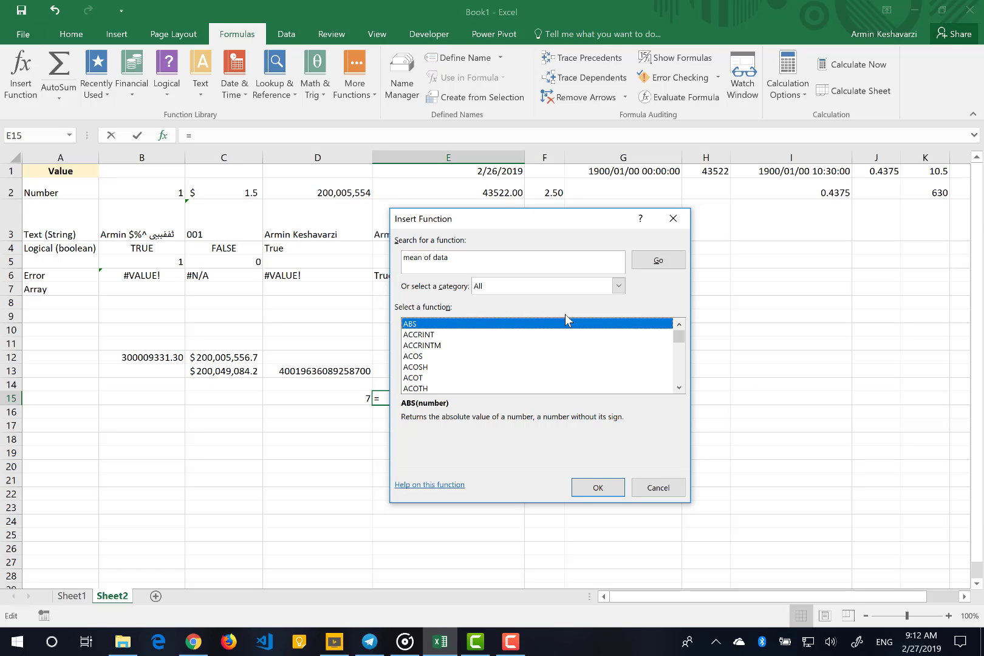
left_click(652, 258)
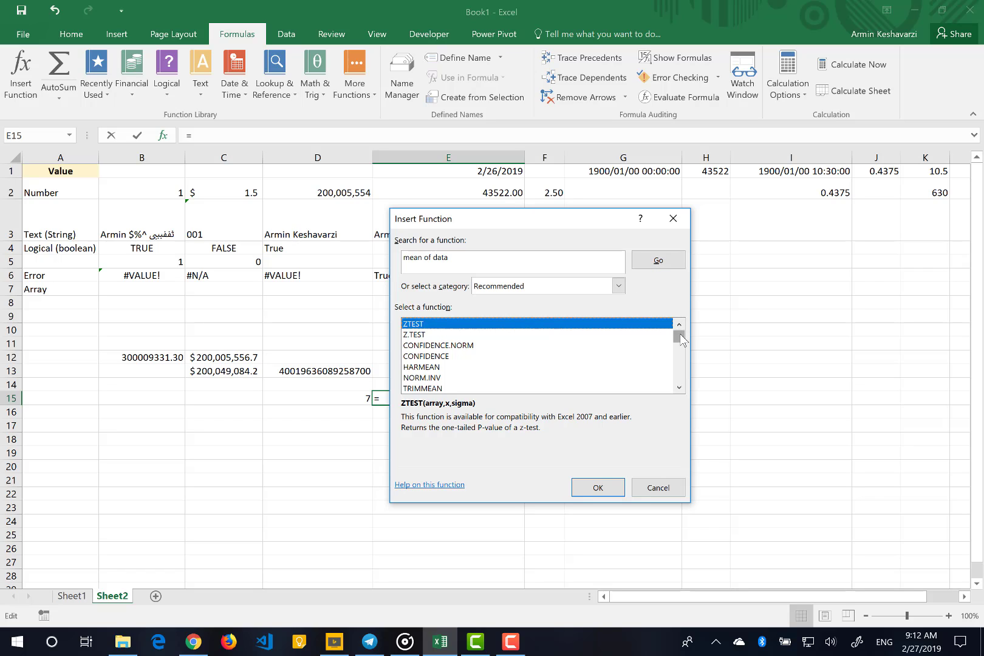
Examine the descriptions of AVERAGEA and AVERAGE among the recommended functions, and cancel inserting a function
left_click_drag(681, 341, 679, 355)
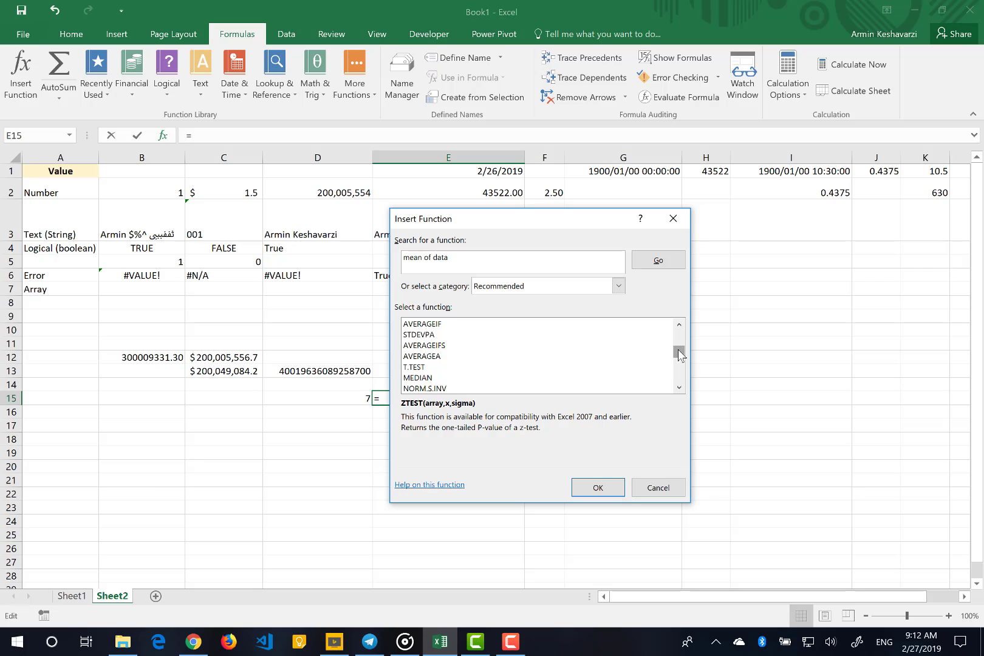
left_click(438, 359)
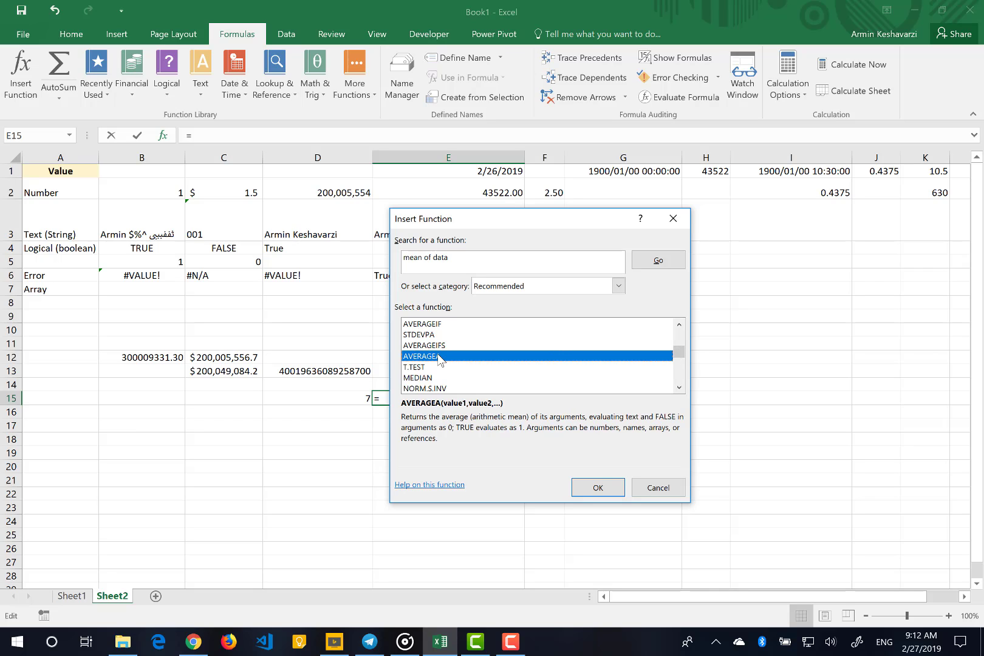
left_click(679, 325)
left_click(679, 326)
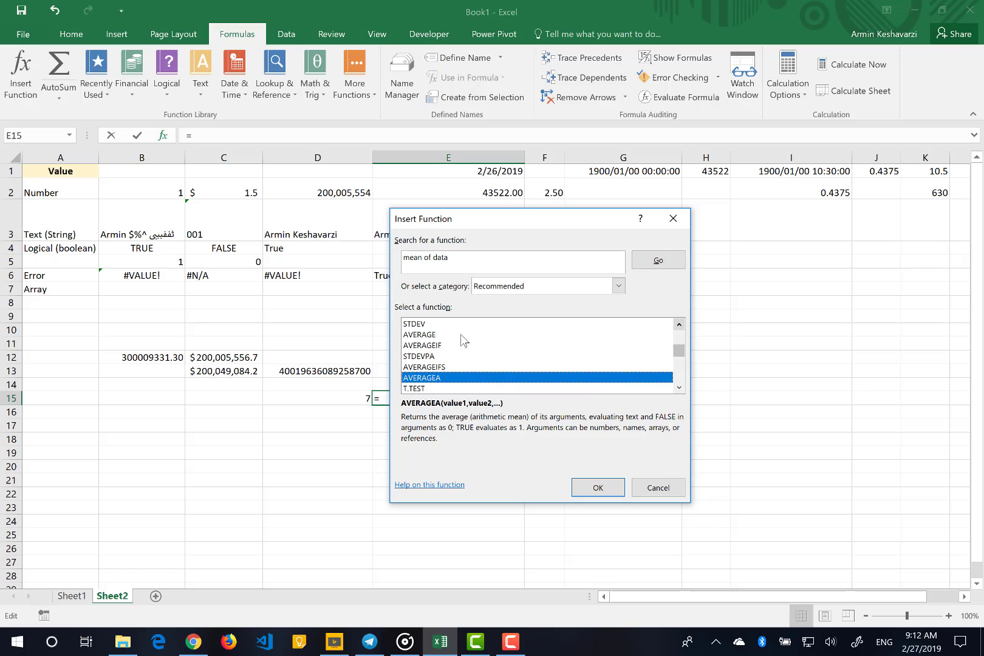
left_click(417, 335)
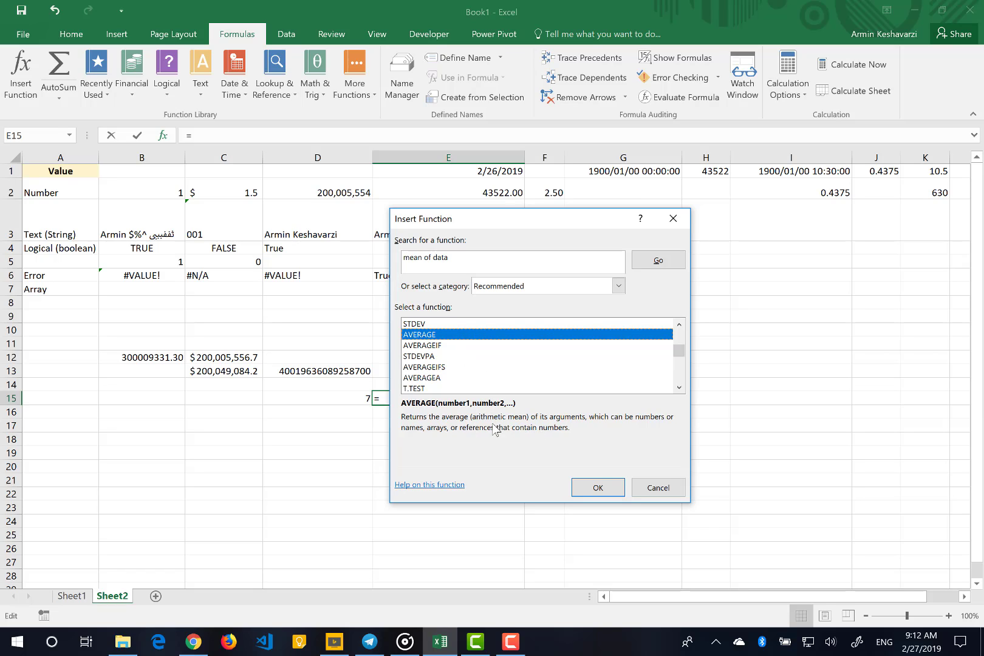
left_click(658, 488)
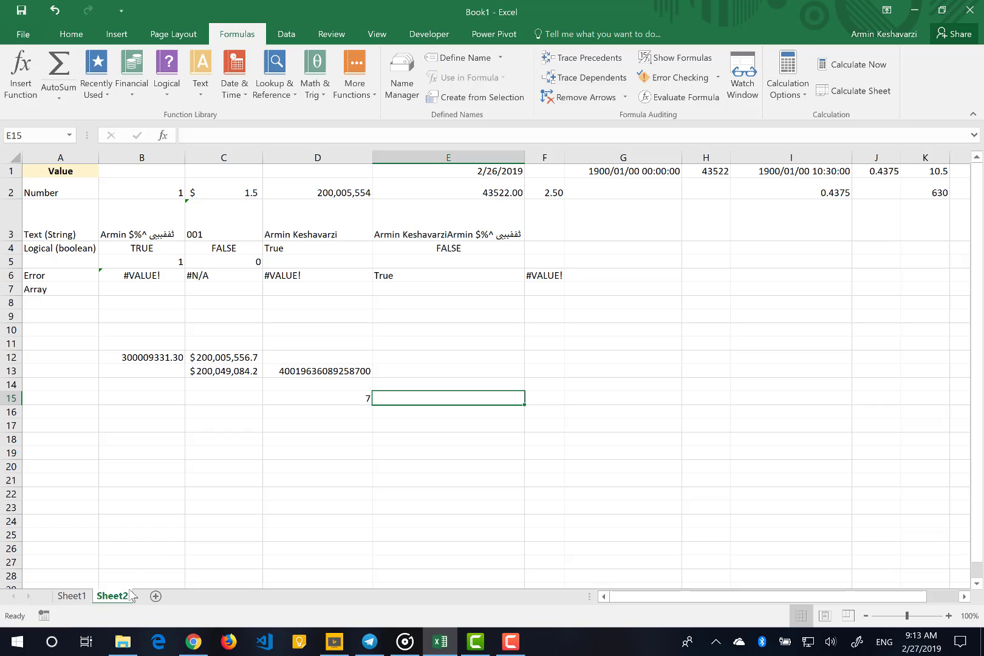
On Sheet1, fill the Price formula =D7*C7 from E7 down to E18 and check the copied formulas
left_click(72, 596)
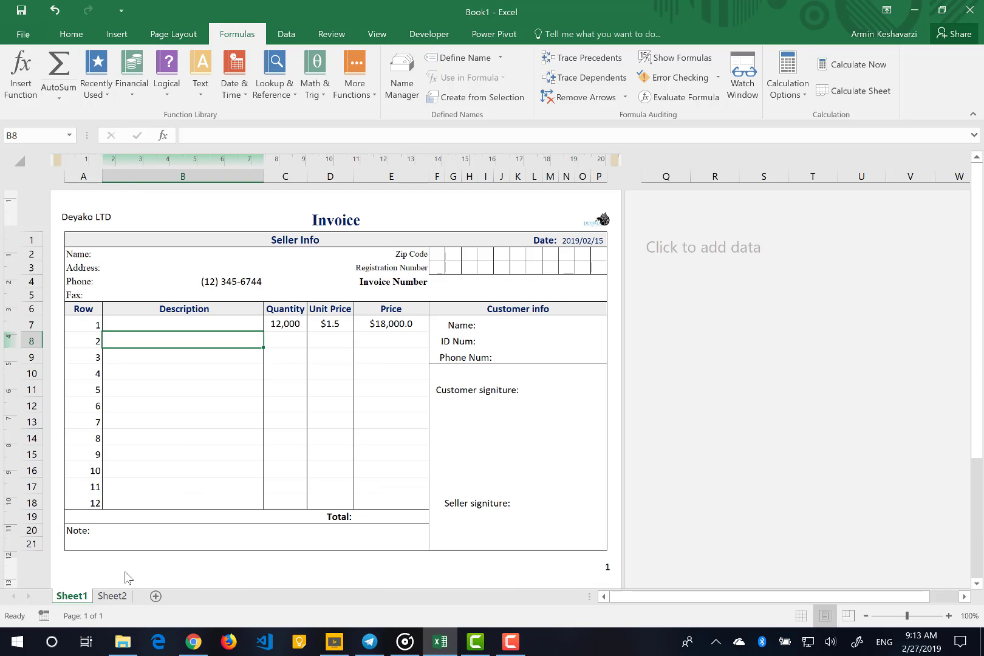
left_click(387, 321)
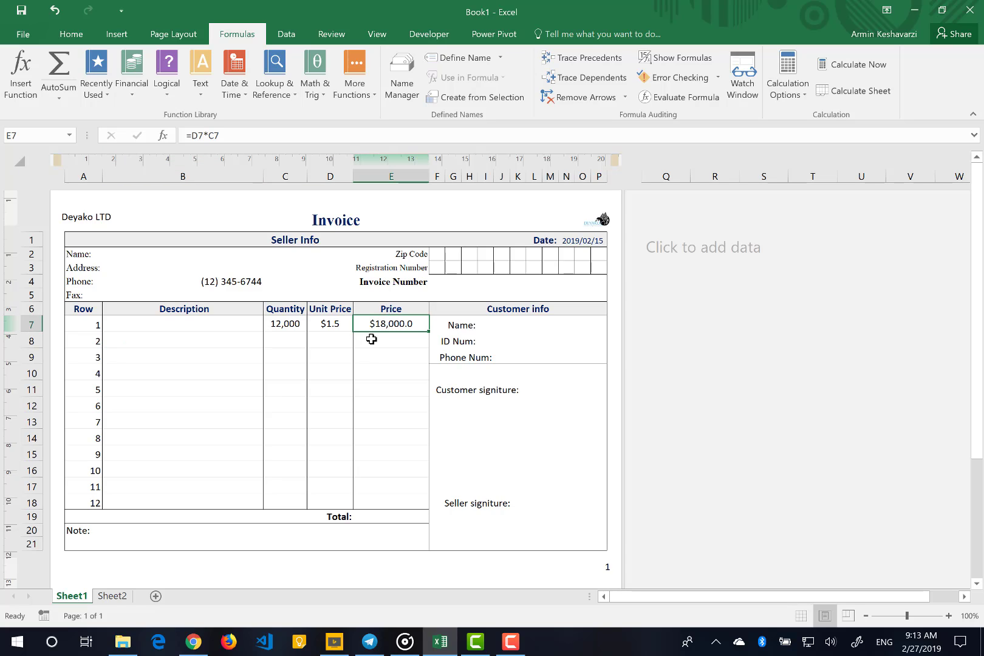
left_click(376, 340)
left_click(380, 359)
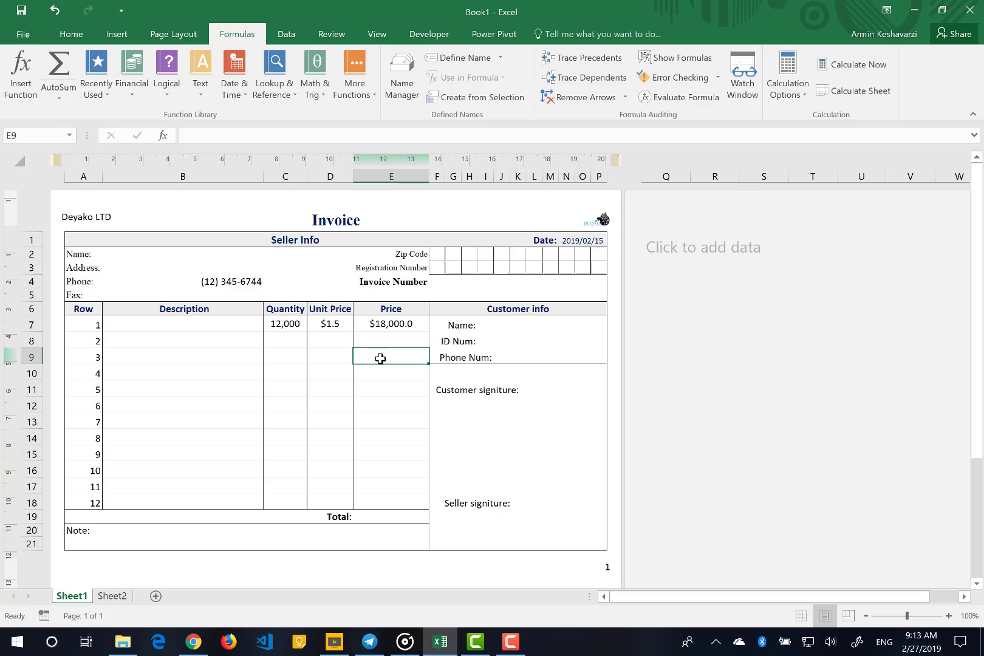
left_click(382, 328)
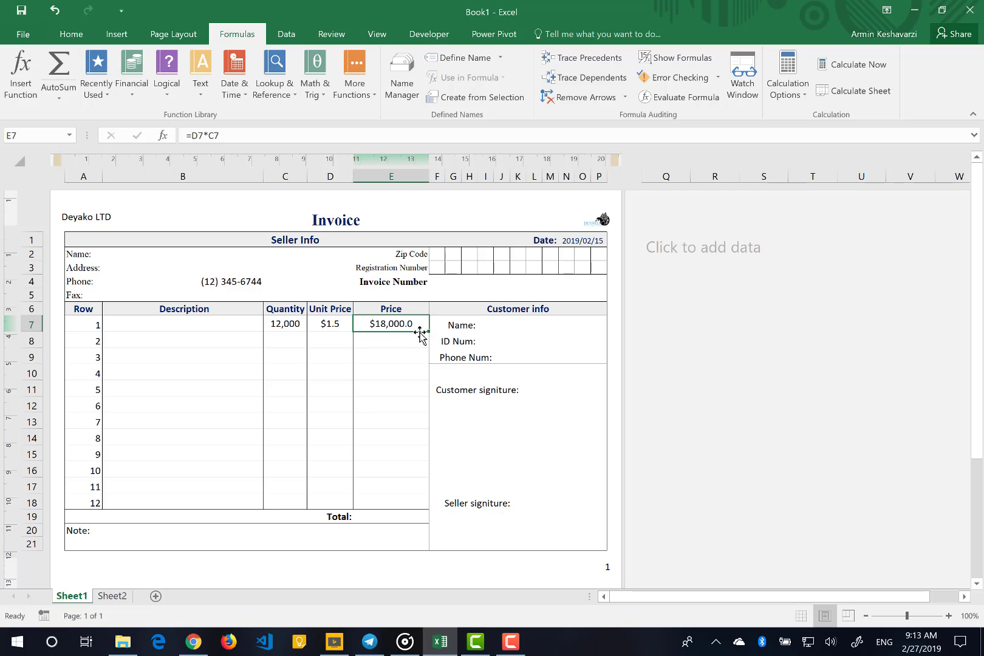
left_click_drag(427, 332, 408, 508)
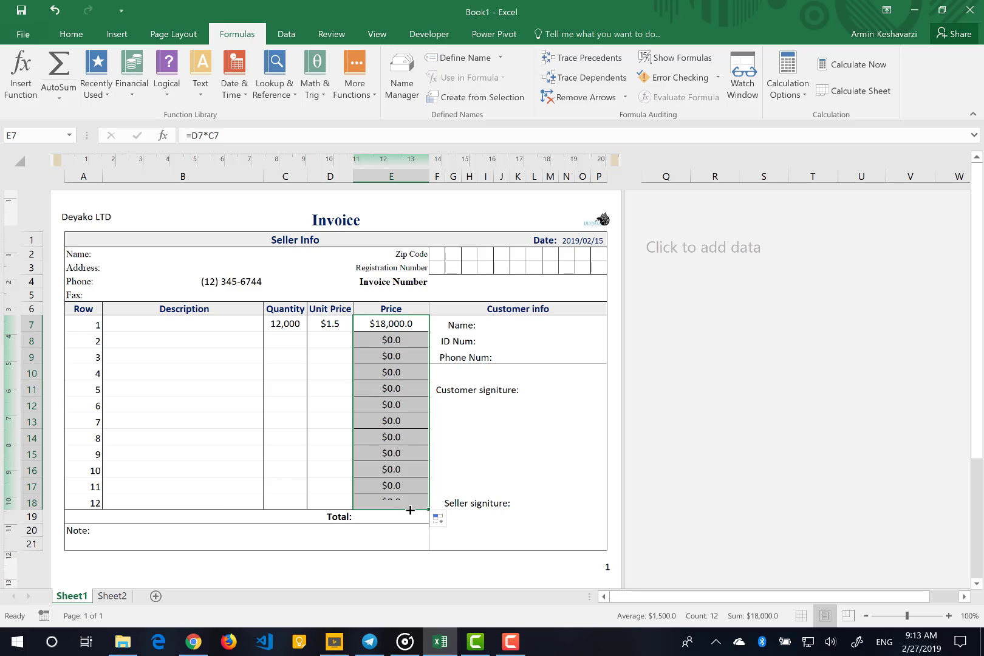
left_click(383, 343)
left_click(382, 356)
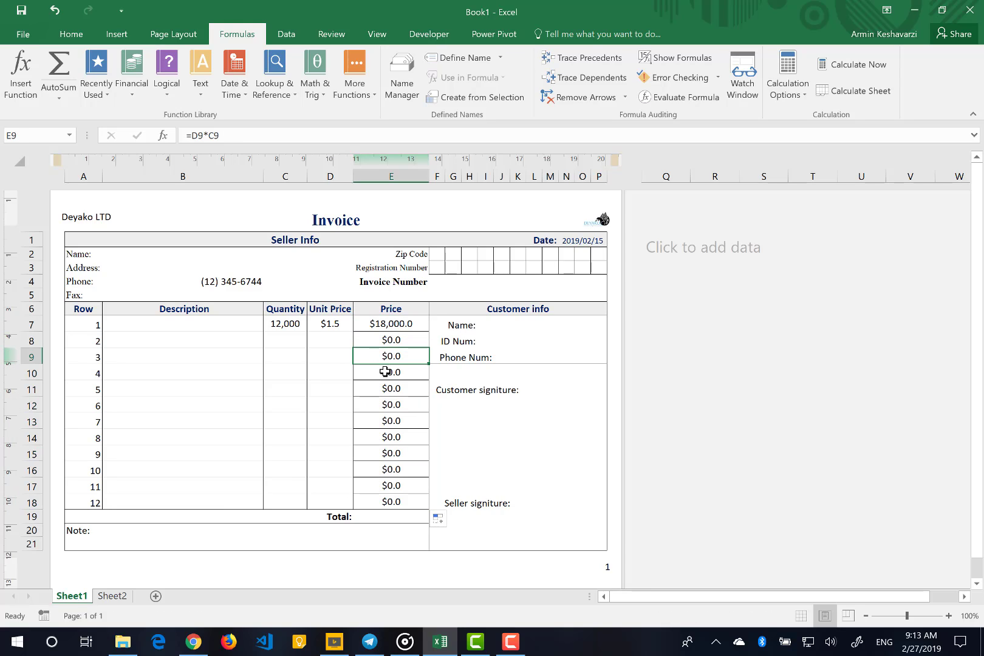
left_click(385, 373)
left_click(384, 392)
left_click(387, 437)
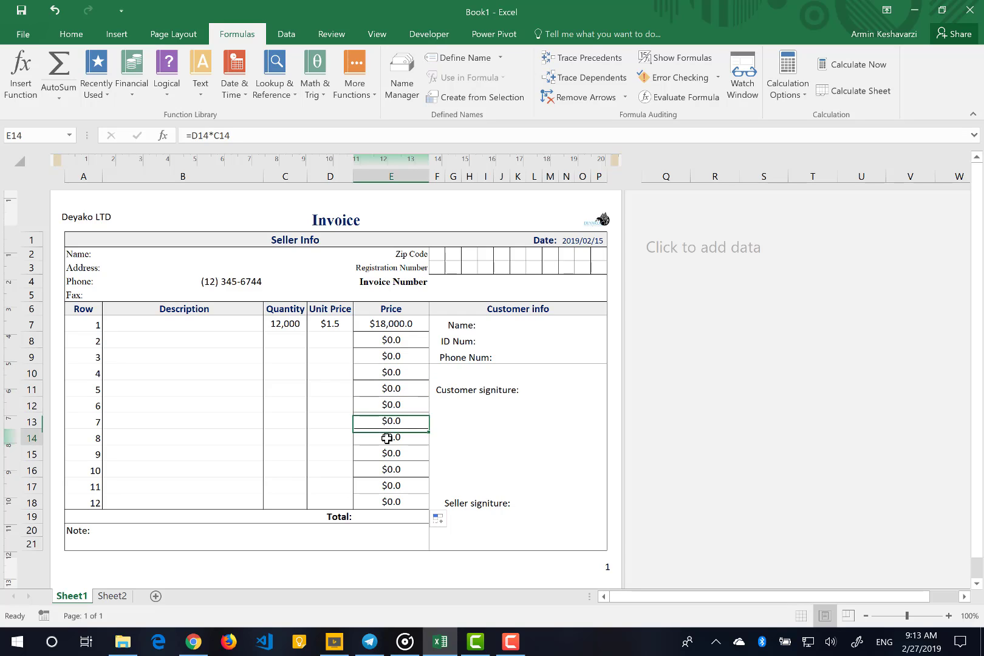
Copy the formatting of unit price cell D7 onto the Price cells E7:E18
left_click(320, 321)
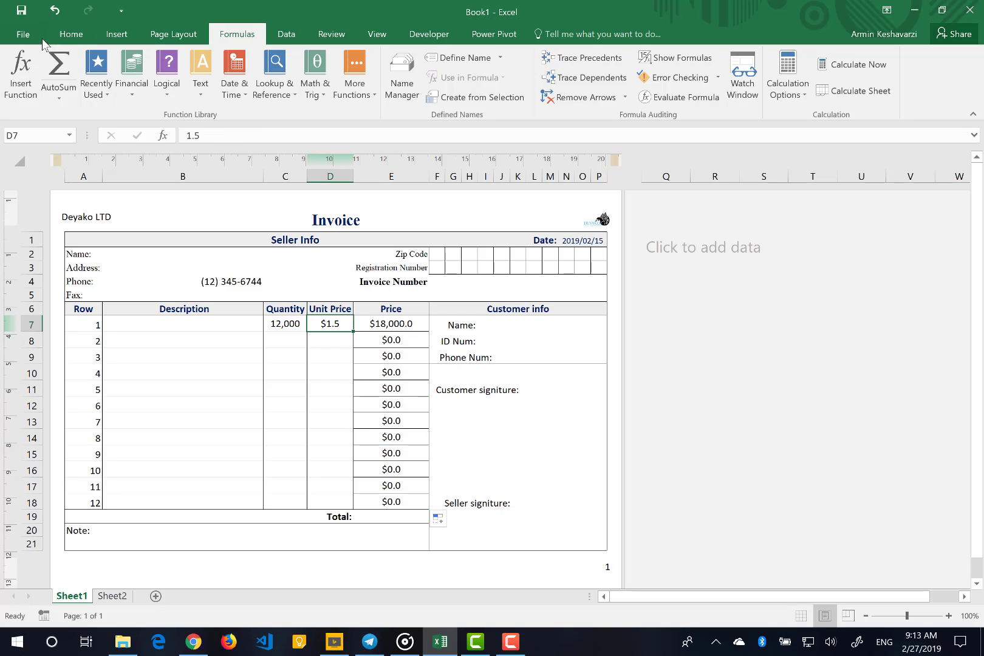
left_click(68, 34)
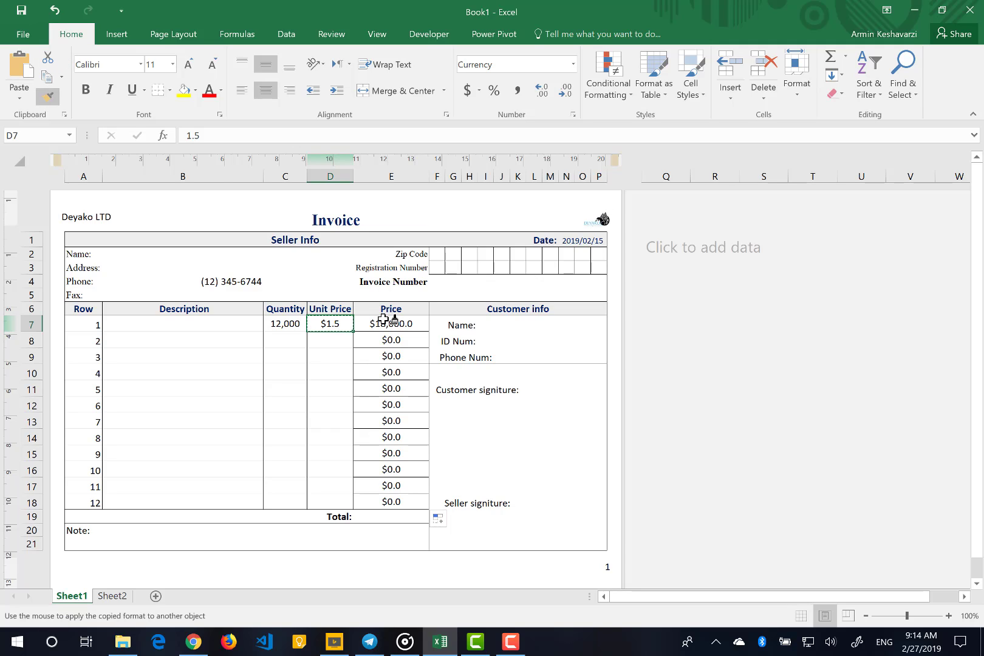
left_click(386, 322)
left_click_drag(376, 381, 368, 497)
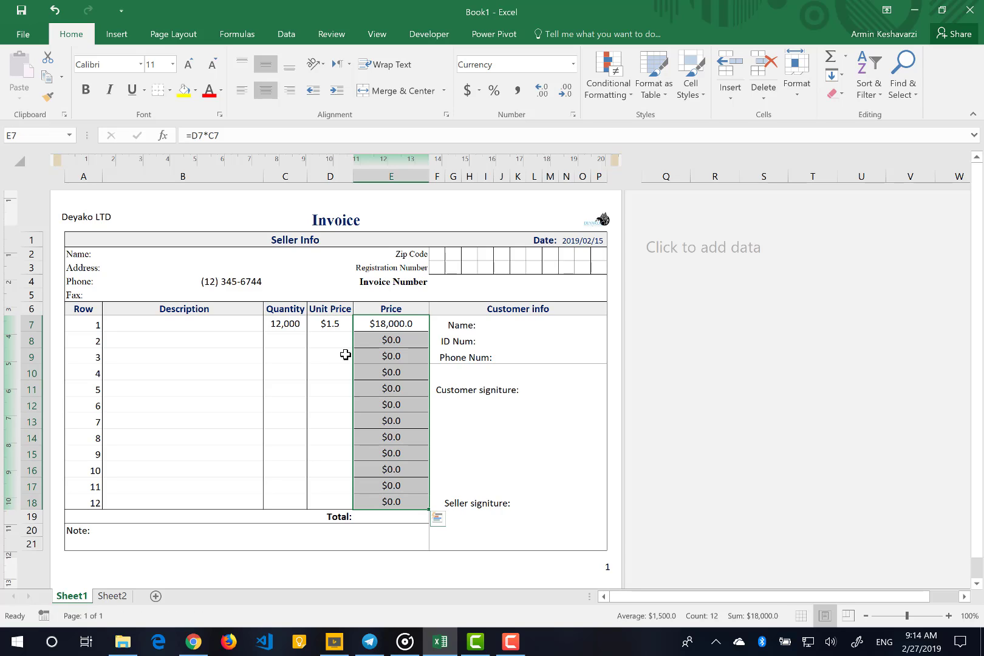
Copy the formatting of the empty unit price cell D8 onto the Price cells E7:E18
left_click(332, 340)
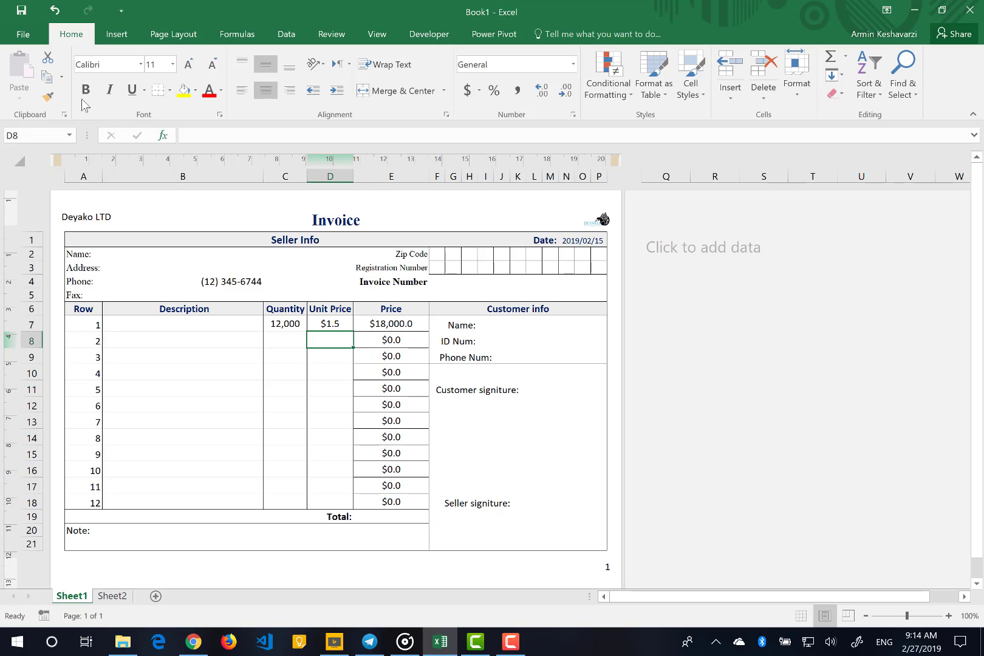
left_click(48, 96)
mouse_move(391, 322)
left_mouse_down()
mouse_move(380, 506)
mouse_move(373, 488)
left_mouse_up()
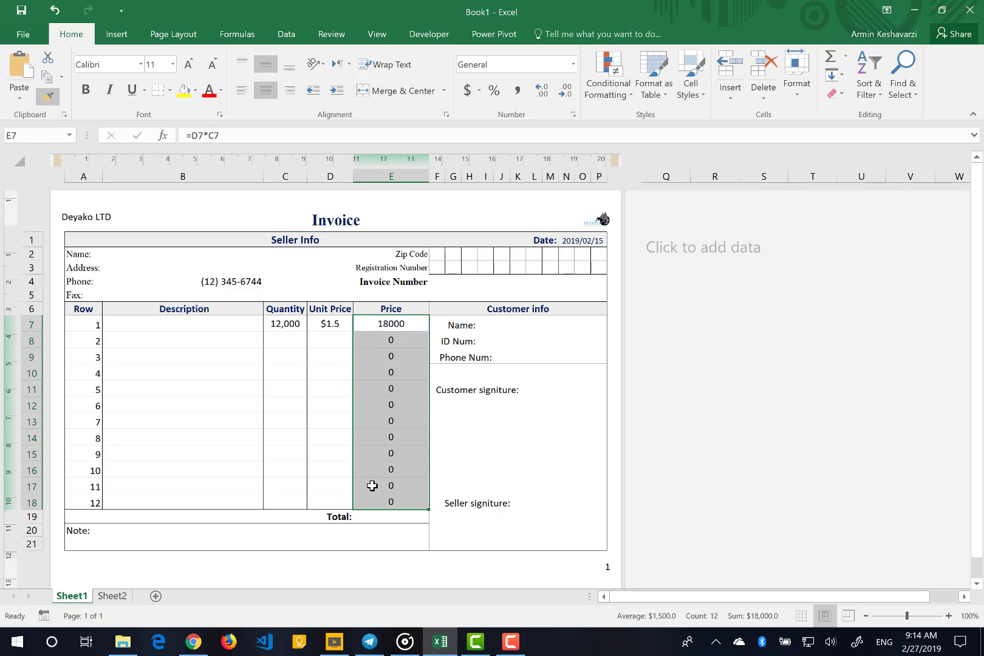
left_click(323, 437)
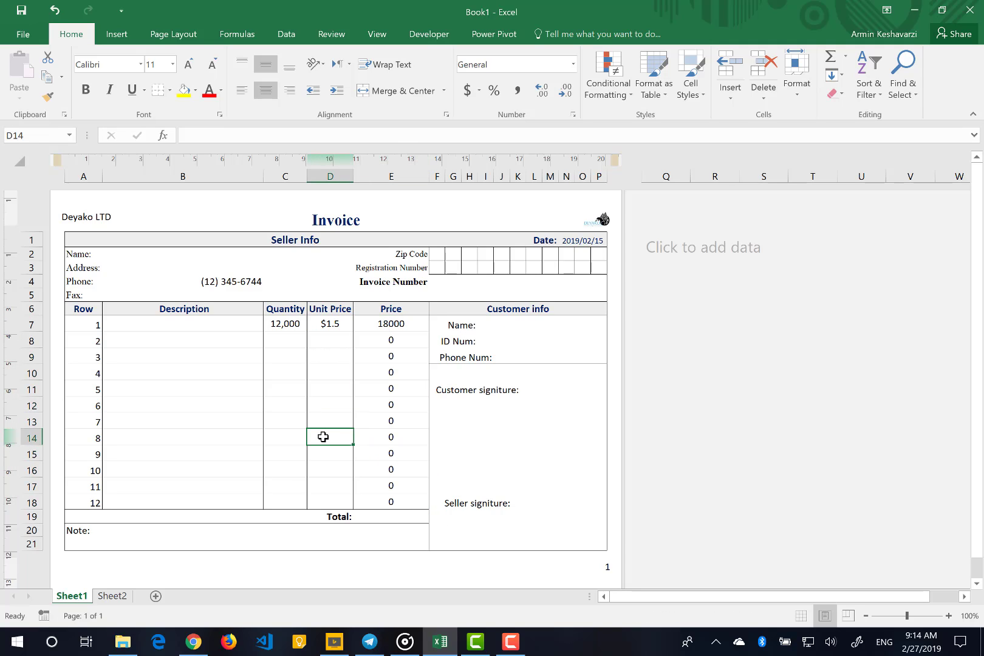
Enter the formula =SUM(E7:E18) in the invoice's Total cell E19
left_click(379, 521)
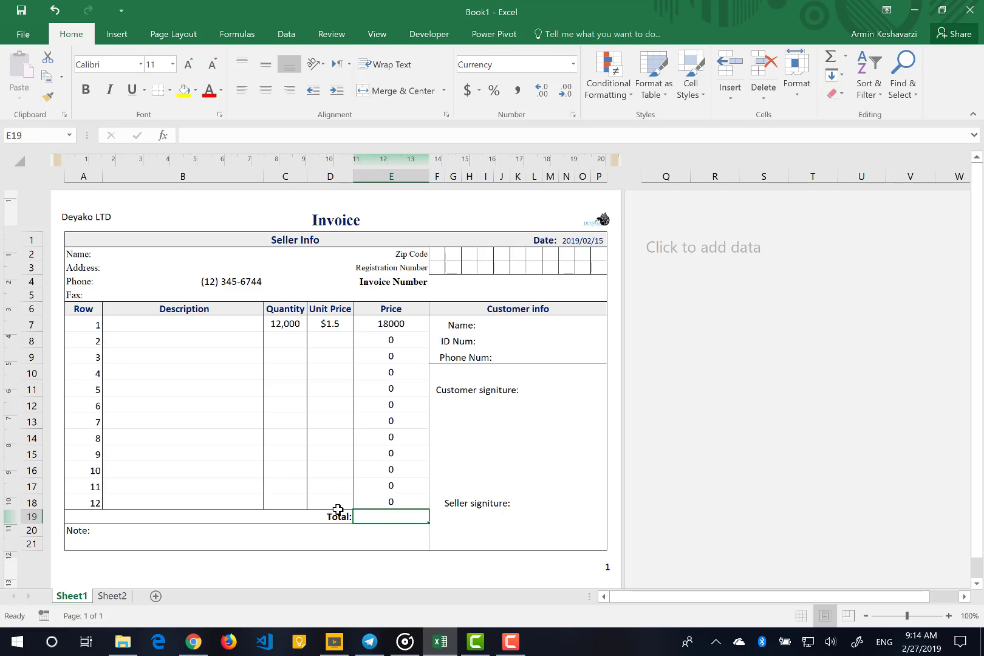
type("=sum")
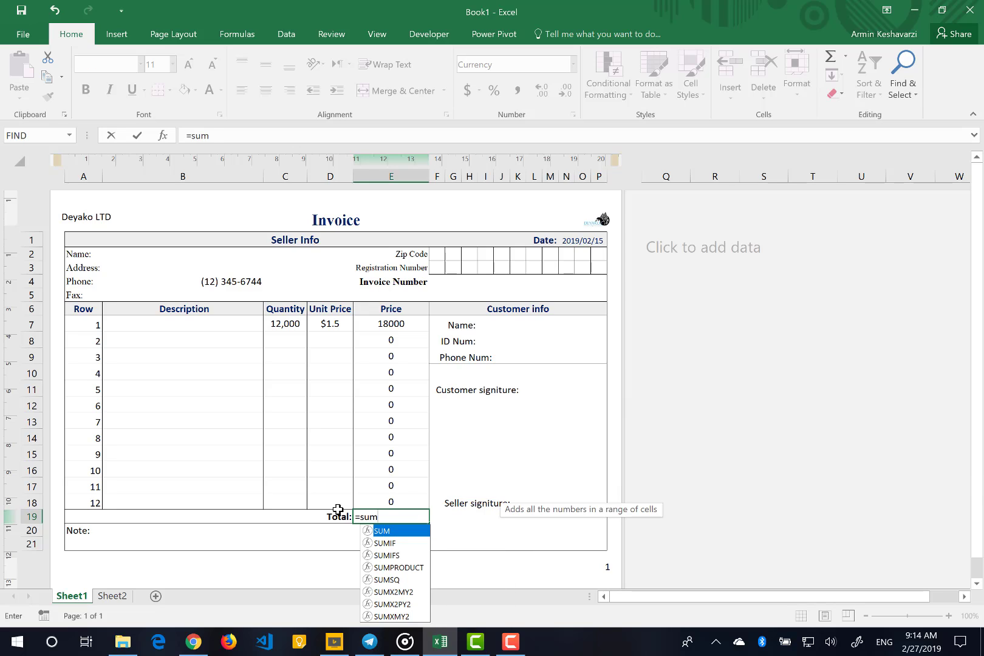
key("Tab")
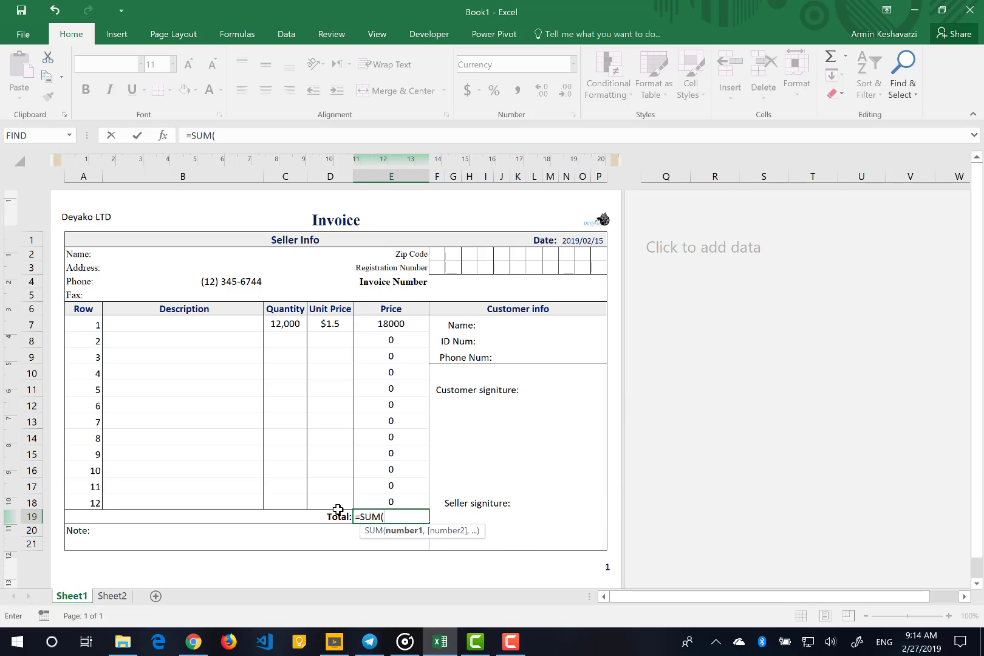
left_click(392, 324)
left_click_drag(394, 349, 390, 502)
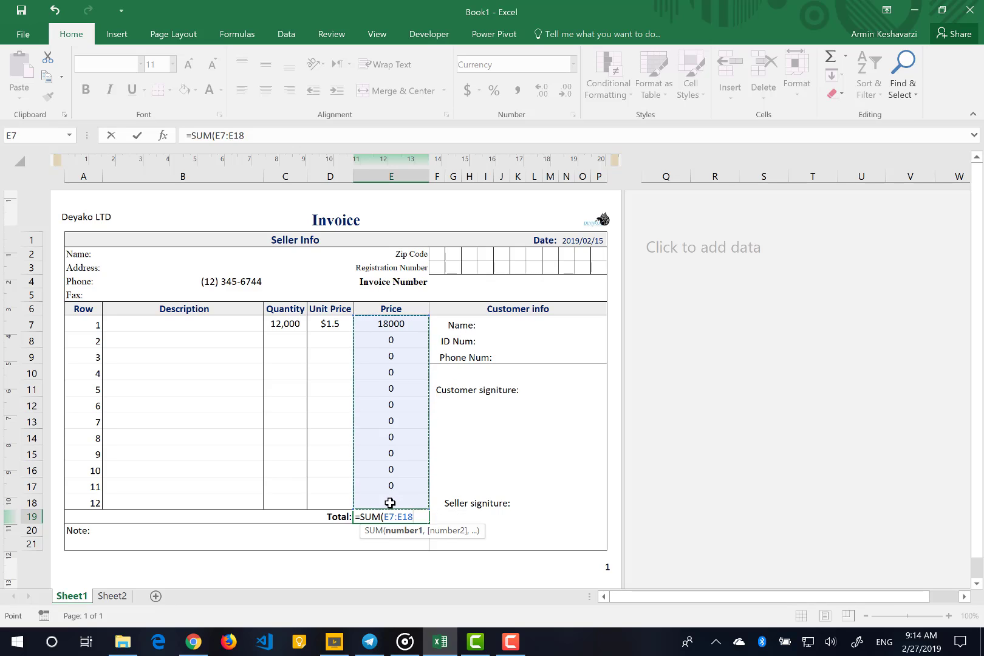
type(")")
key("Return")
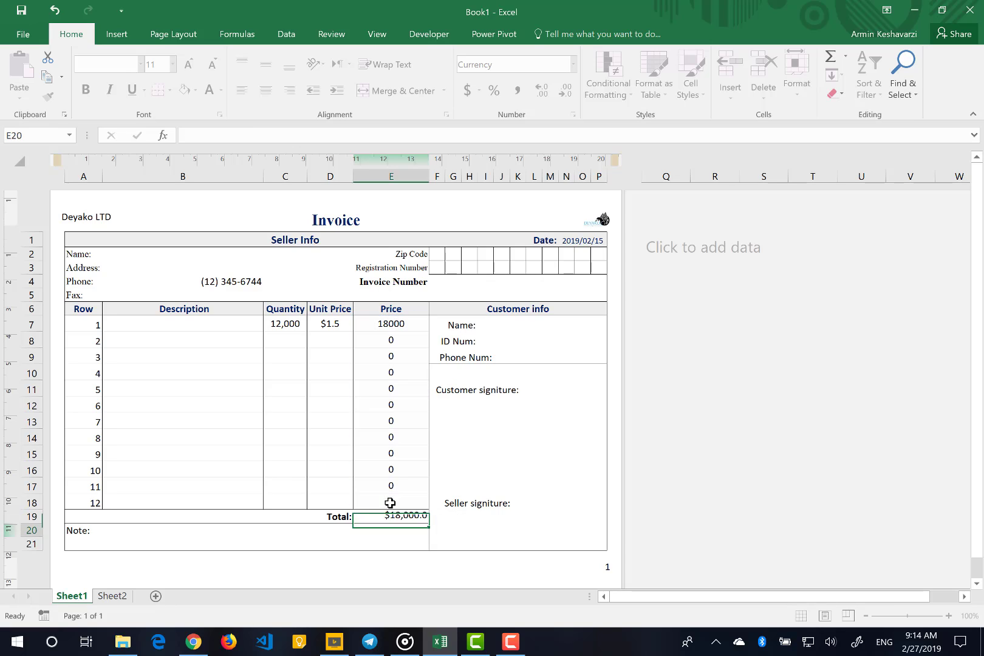
Center the total in E19 horizontally and align it to the middle, and select the Price cells E7:E18
left_click(380, 515)
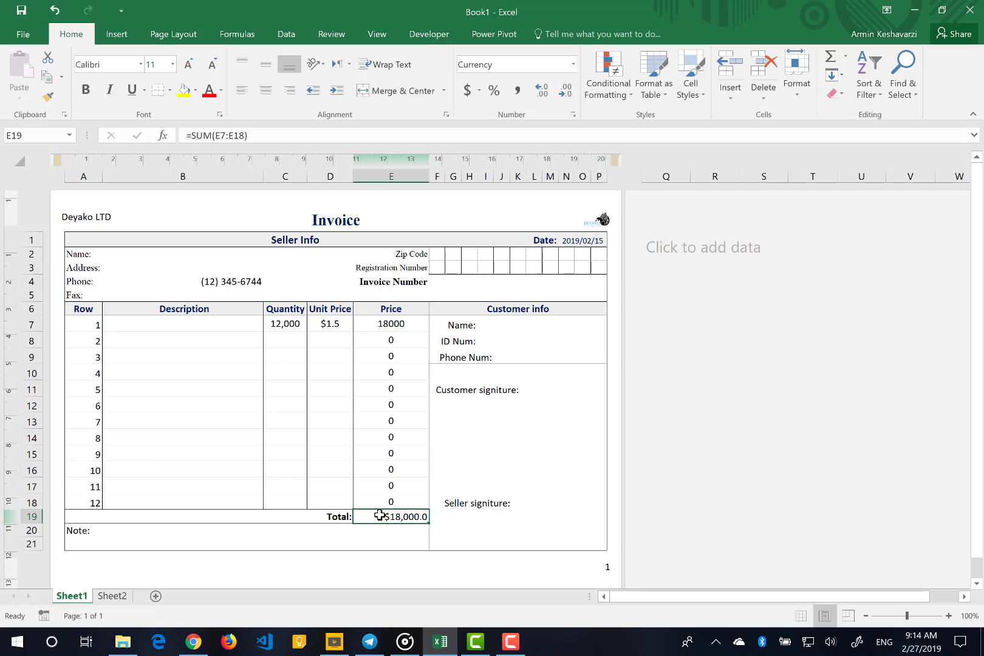
left_click(266, 88)
left_click(265, 72)
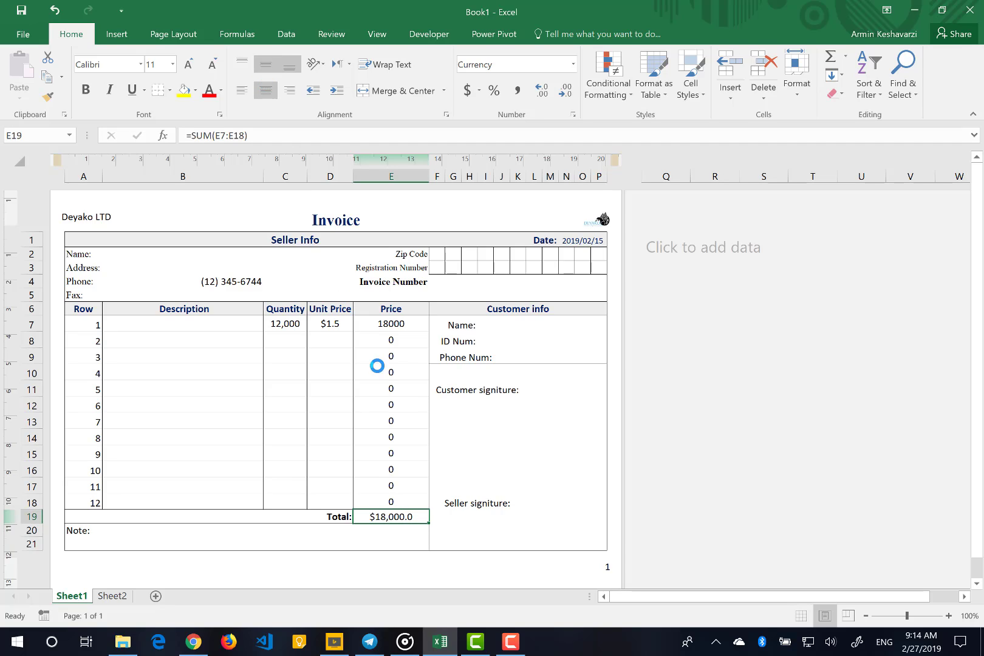
left_click_drag(385, 327, 390, 507)
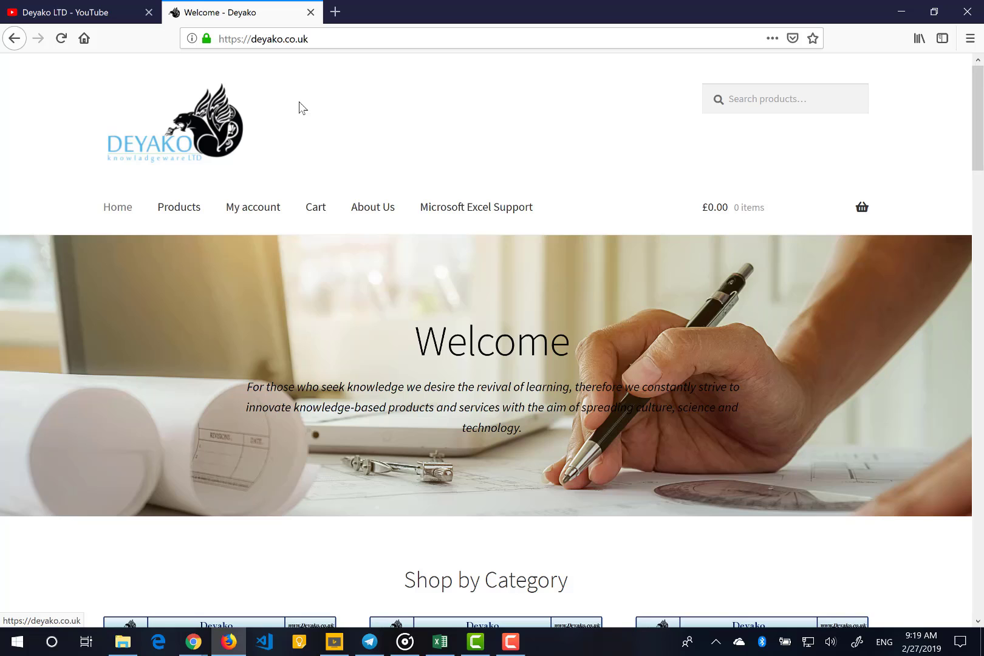
Look through the Fan Favorites and On Sale products on the Deyako website's home page in Firefox
scroll(299, 107, "down", 15)
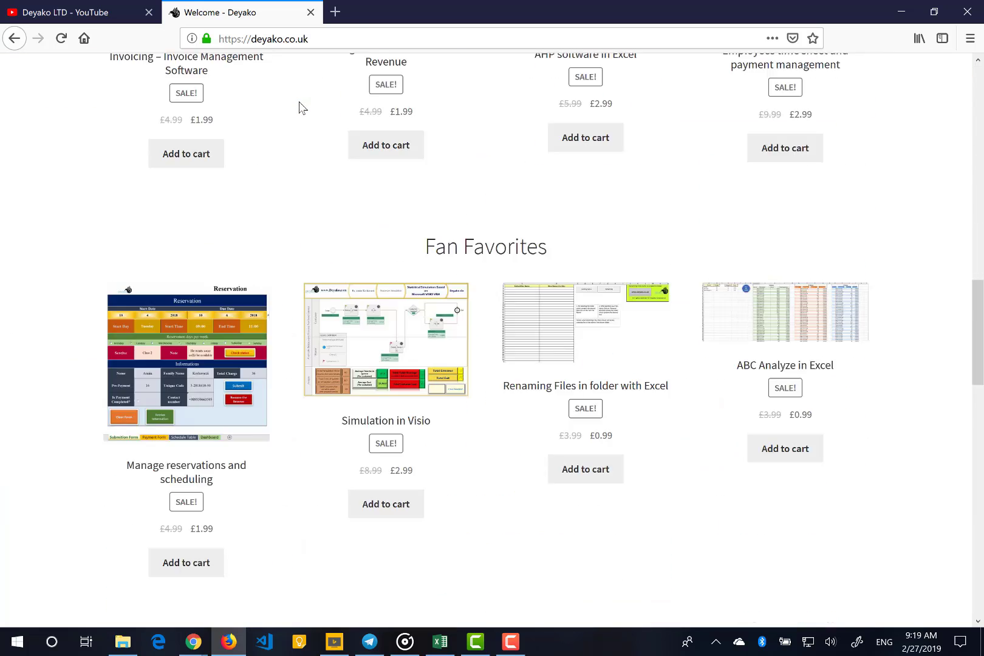
scroll(299, 108, "down", 3)
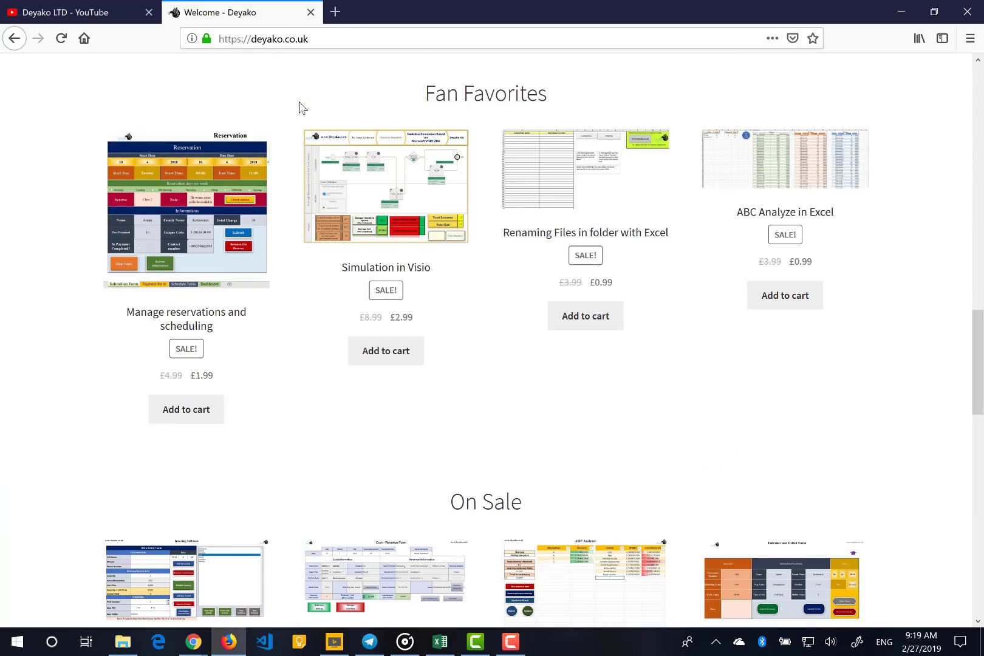